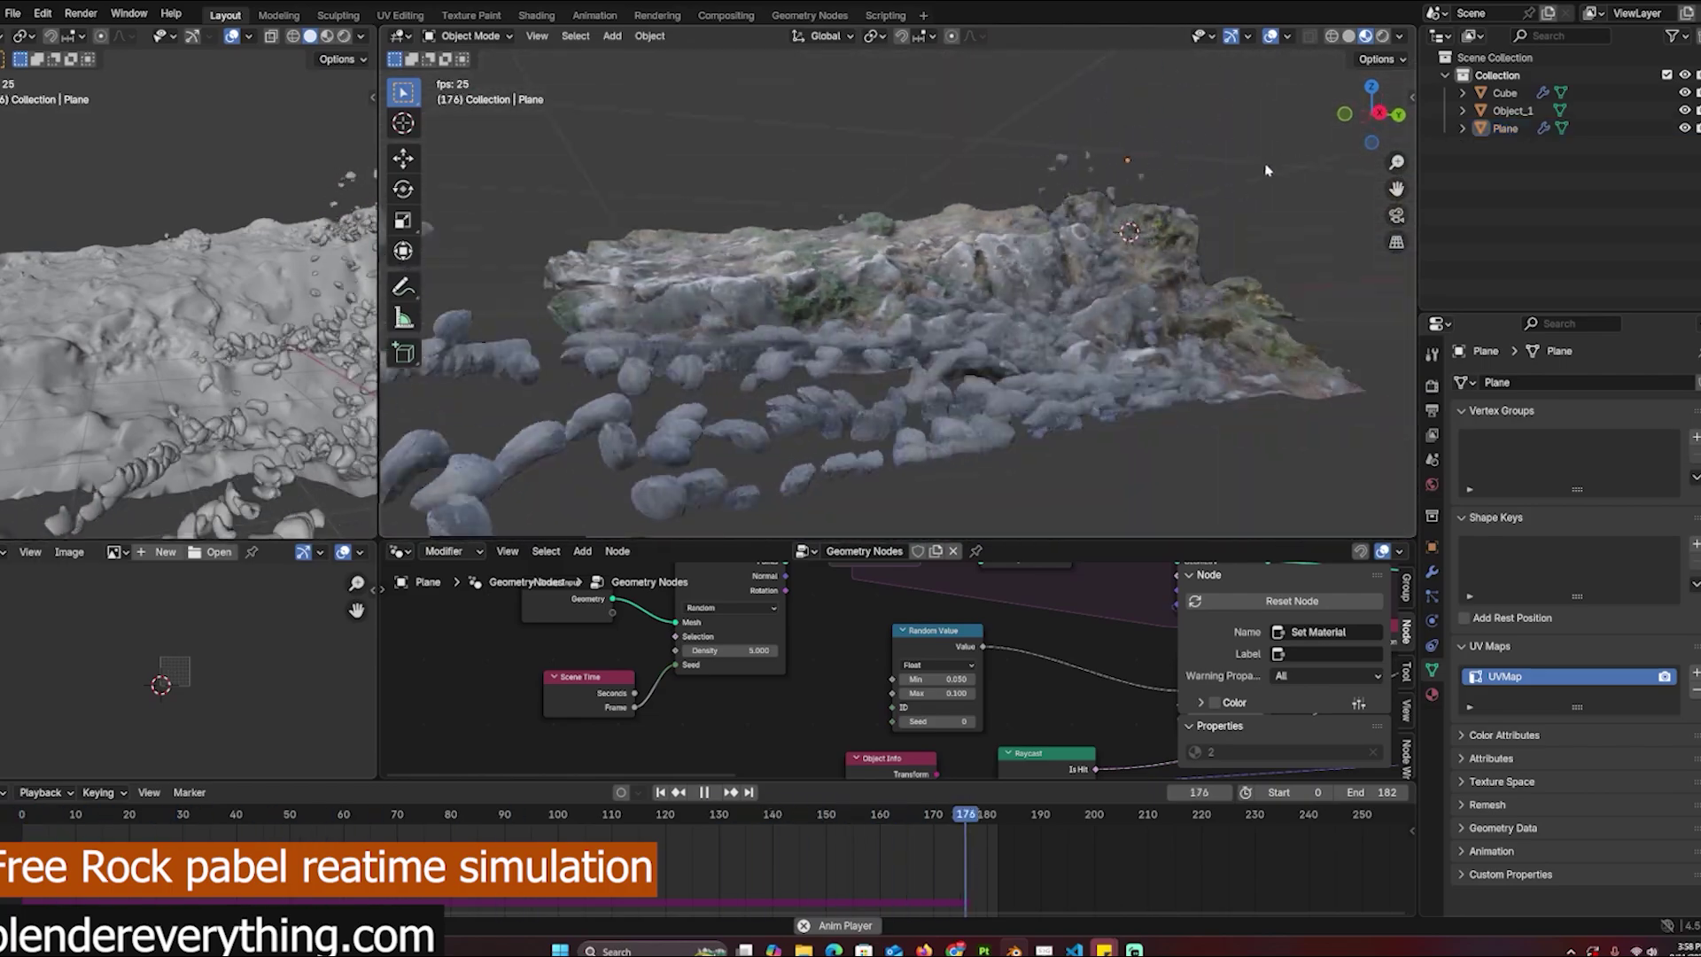
Step: Stop playback, return to frame -2, and rotate the rock emitter plane about 67° around the global Z axis
{"action": "left_click", "coordinate": [1091, 381]}
{"action": "scroll", "coordinate": [1001, 674], "scroll_direction": "down", "scroll_amount": 5}
{"action": "key", "text": "space"}
{"action": "left_click", "coordinate": [12, 814]}
{"action": "left_click", "coordinate": [1157, 151]}
{"action": "key", "text": "r"}
{"action": "key", "text": "z"}
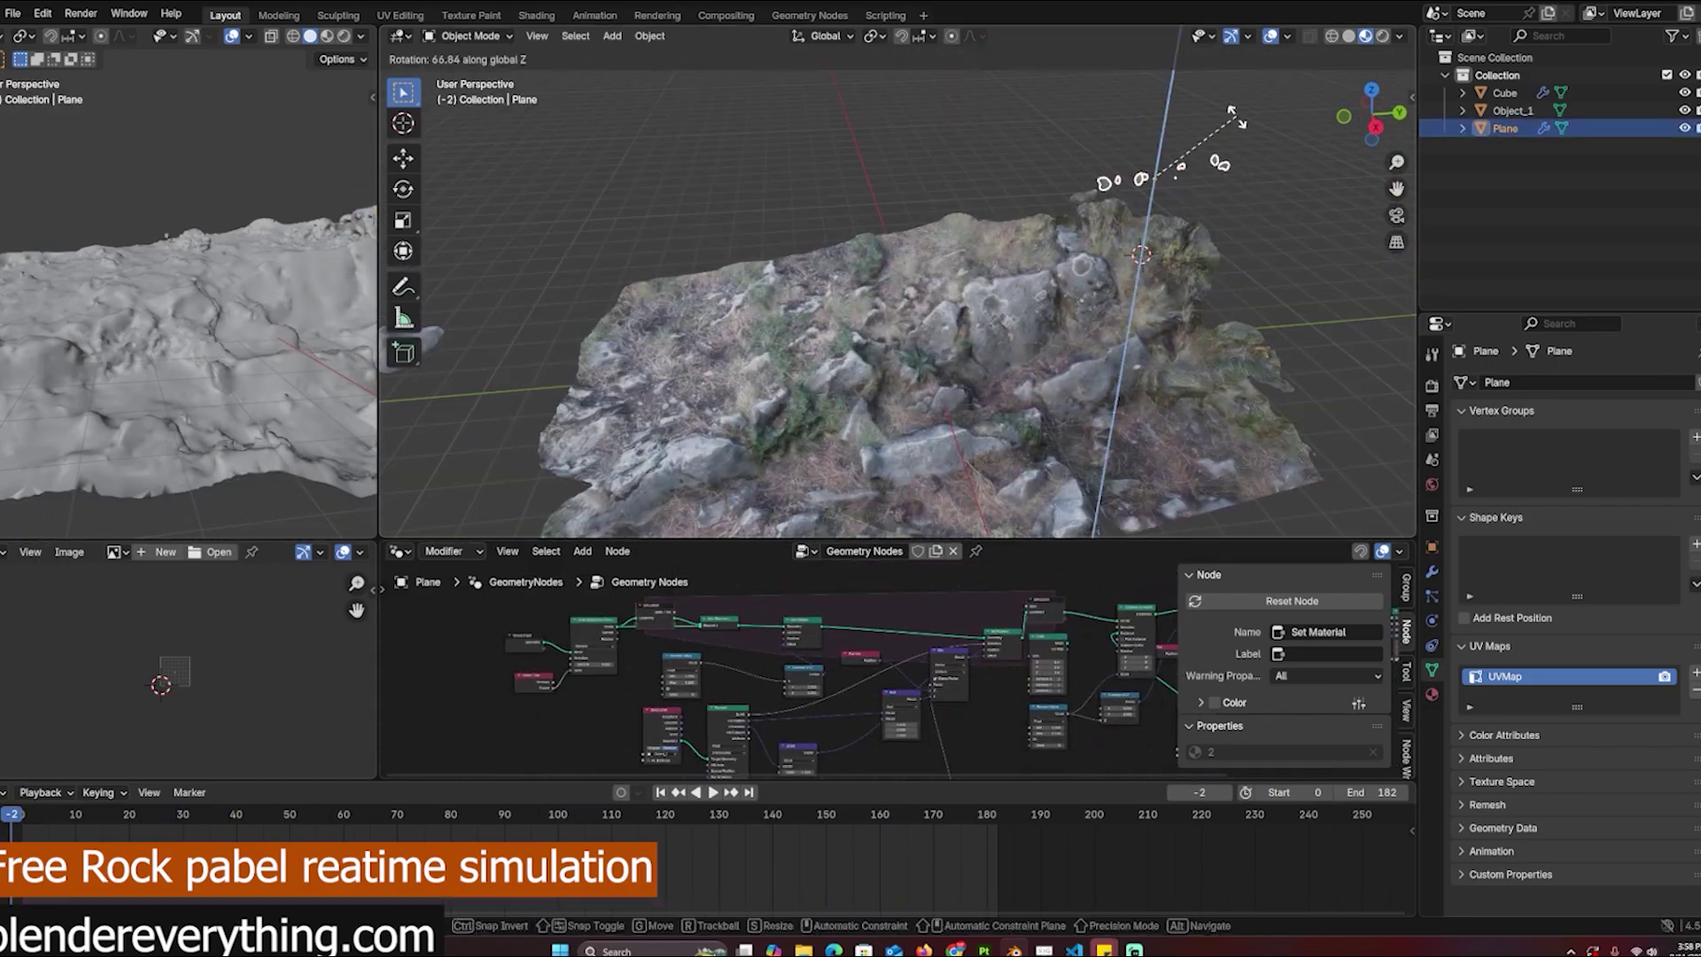
{"action": "left_click", "coordinate": [1236, 116]}
{"action": "middle_click_drag", "start_coordinate": [1236, 116], "coordinate": [786, 125]}
Step: Replay the falling-rock simulation over the terrain and start another rotation of the emitter plane around the Z axis
{"action": "key", "text": "space"}
{"action": "left_click", "coordinate": [786, 124]}
{"action": "middle_click_drag", "start_coordinate": [960, 216], "coordinate": [786, 151]}
{"action": "left_click", "coordinate": [797, 190]}
{"action": "key", "text": "r"}
{"action": "key", "text": "z"}
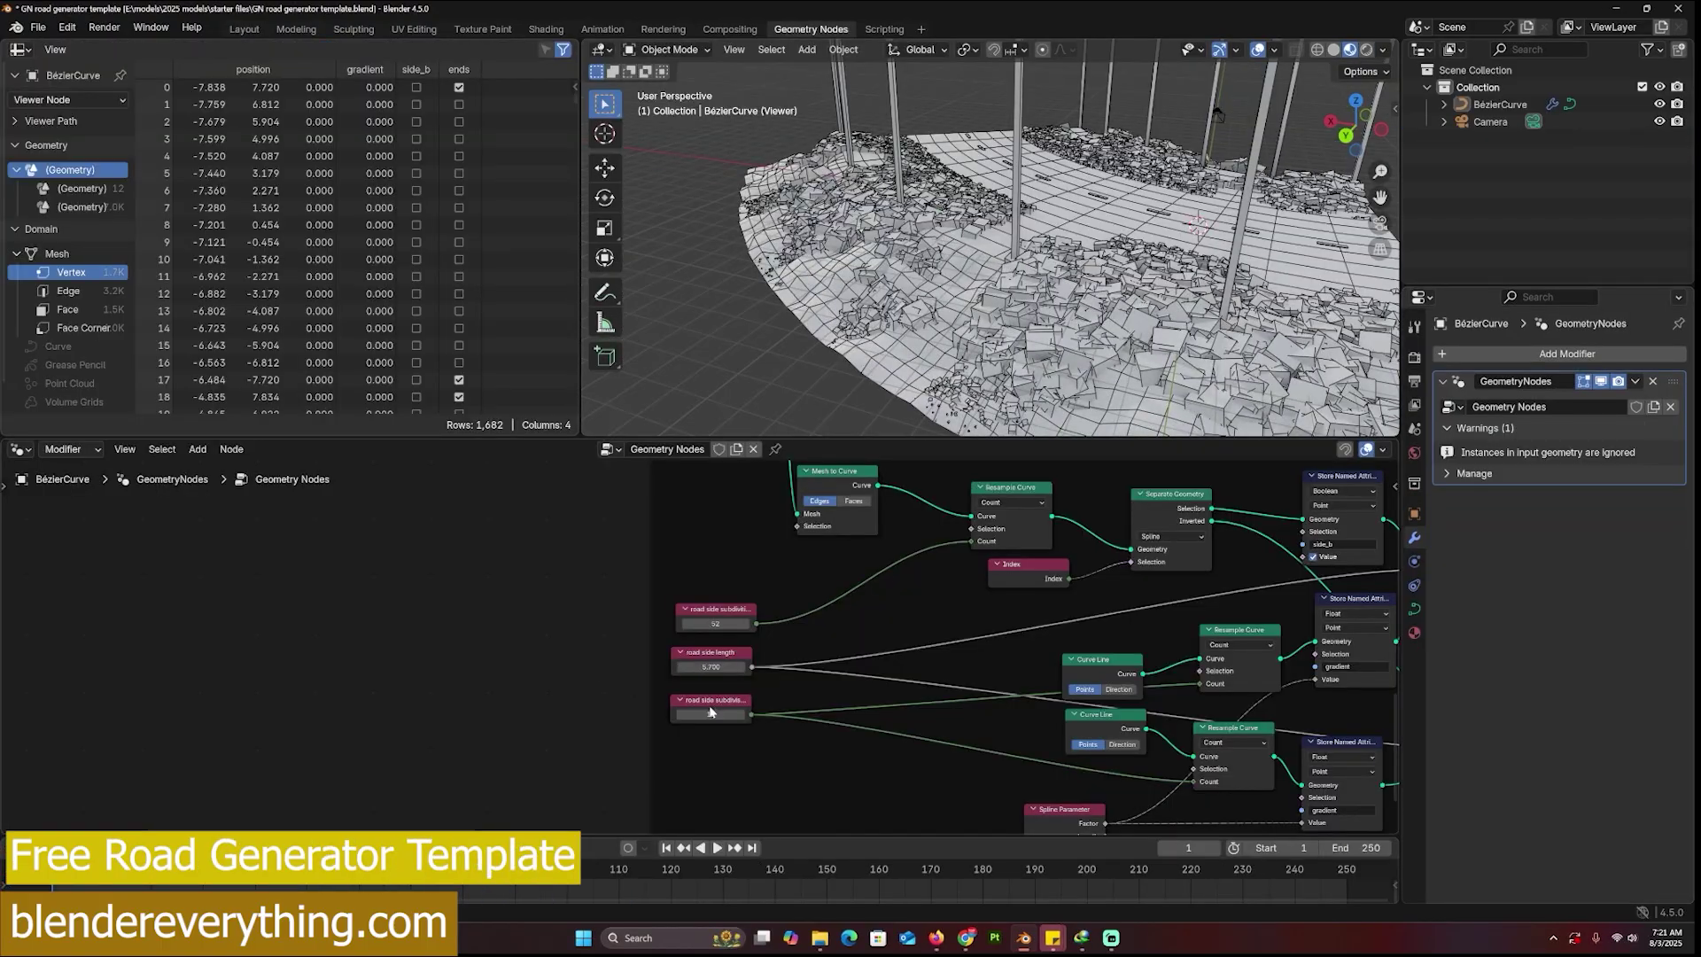
Step: Increase both road side subdivision values in the road generator's node tree
{"action": "left_click_drag", "start_coordinate": [706, 709], "coordinate": [742, 711]}
{"action": "left_click_drag", "start_coordinate": [715, 624], "coordinate": [761, 623]}
{"action": "scroll", "coordinate": [1045, 602], "scroll_direction": "down", "scroll_amount": 10}
Step: Raise the Value node in the road side angle frame to change the slope of the road sides
{"action": "middle_click_drag", "start_coordinate": [1099, 580], "coordinate": [695, 591]}
{"action": "scroll", "coordinate": [824, 589], "scroll_direction": "up", "scroll_amount": 8}
{"action": "middle_click_drag", "start_coordinate": [1045, 577], "coordinate": [833, 564]}
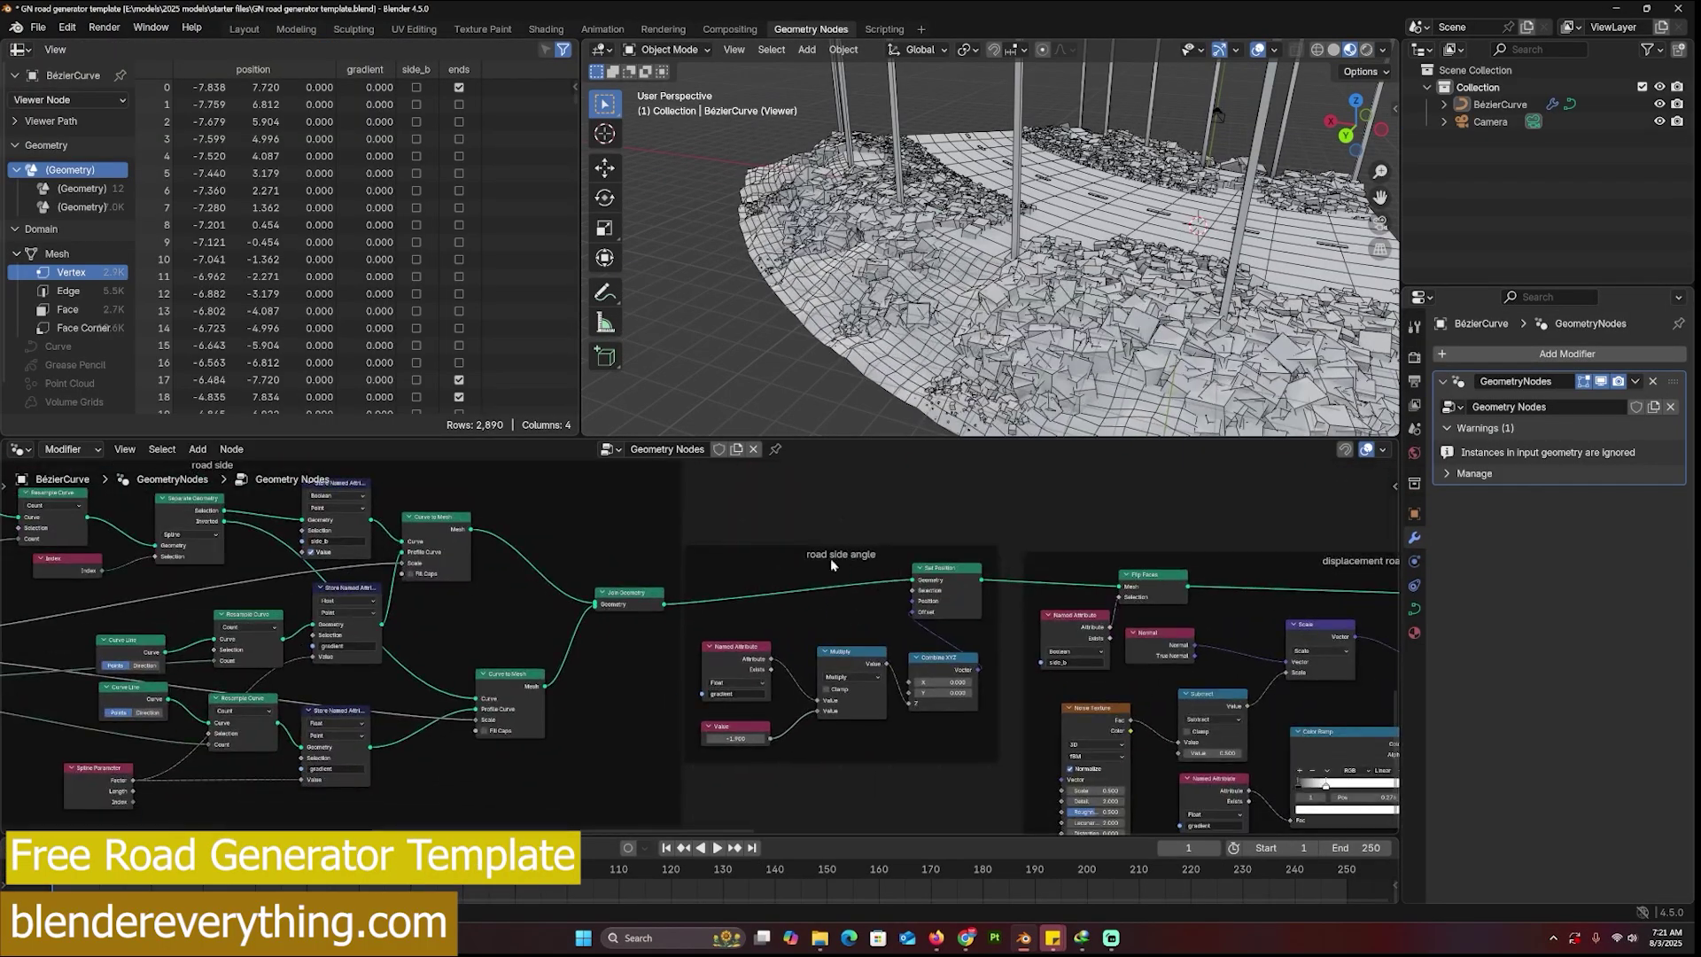
{"action": "left_click_drag", "start_coordinate": [731, 738], "coordinate": [776, 714]}
{"action": "middle_click_drag", "start_coordinate": [1089, 350], "coordinate": [928, 332]}
{"action": "scroll", "coordinate": [928, 332], "scroll_direction": "up", "scroll_amount": 5}
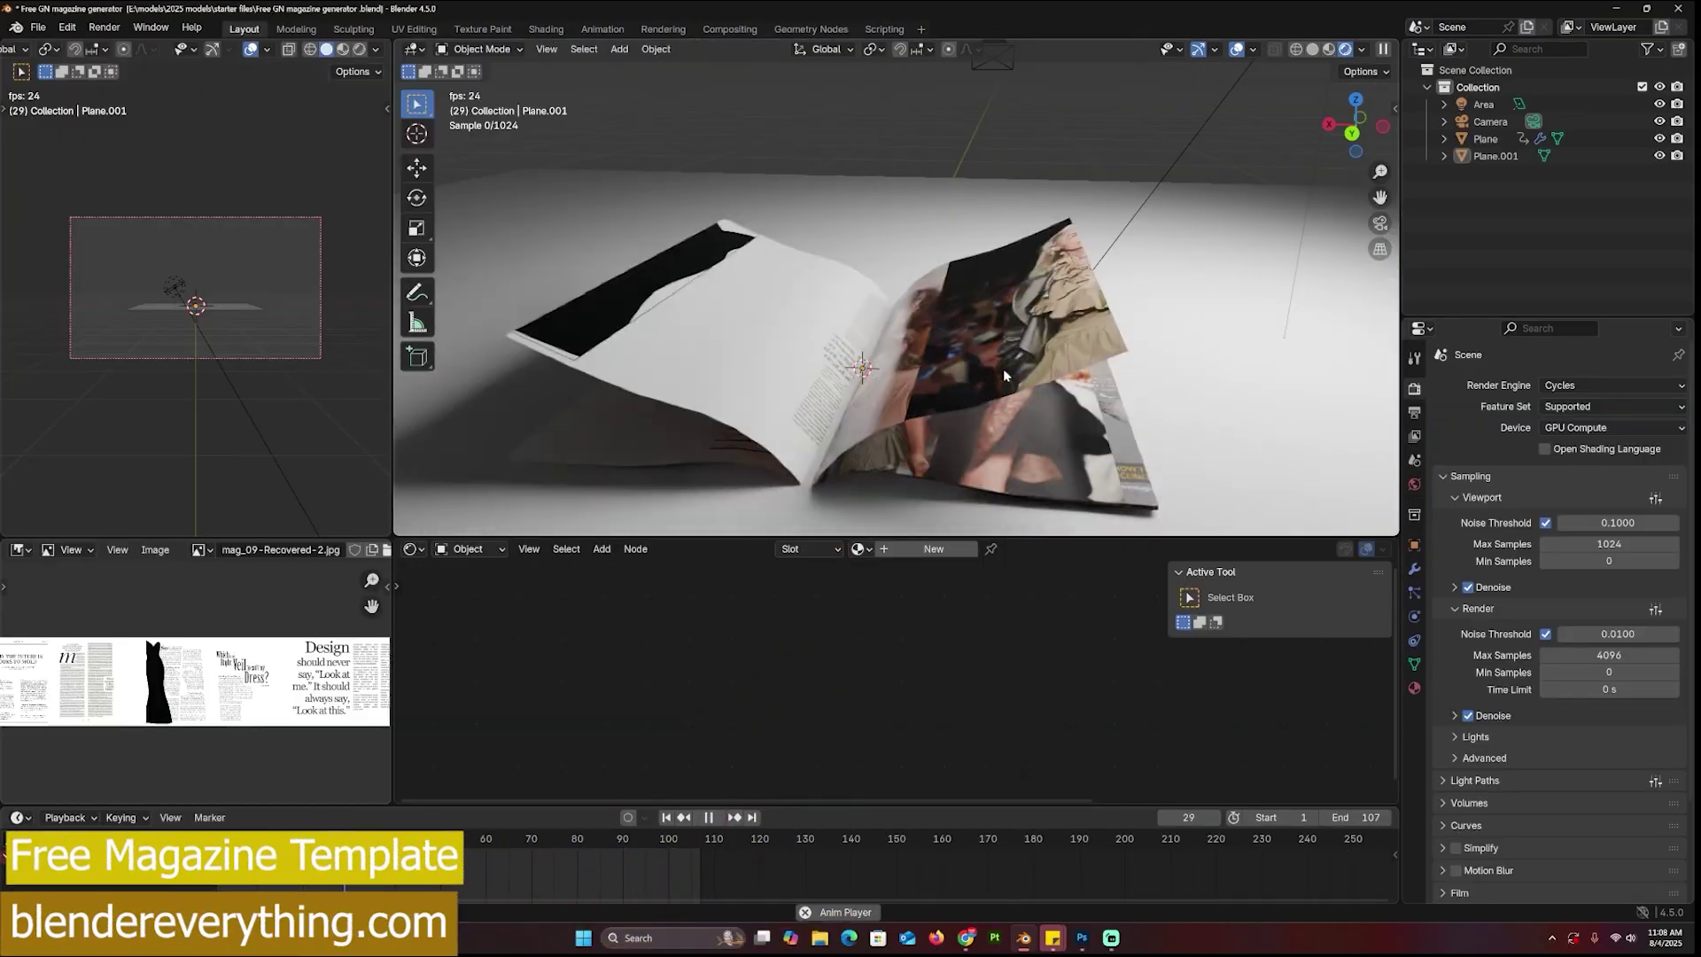
Step: Lower the offset value of the magazine's Geometry Nodes modifier with playback stopped, and play the page animation
{"action": "middle_click_drag", "start_coordinate": [1004, 369], "coordinate": [947, 368]}
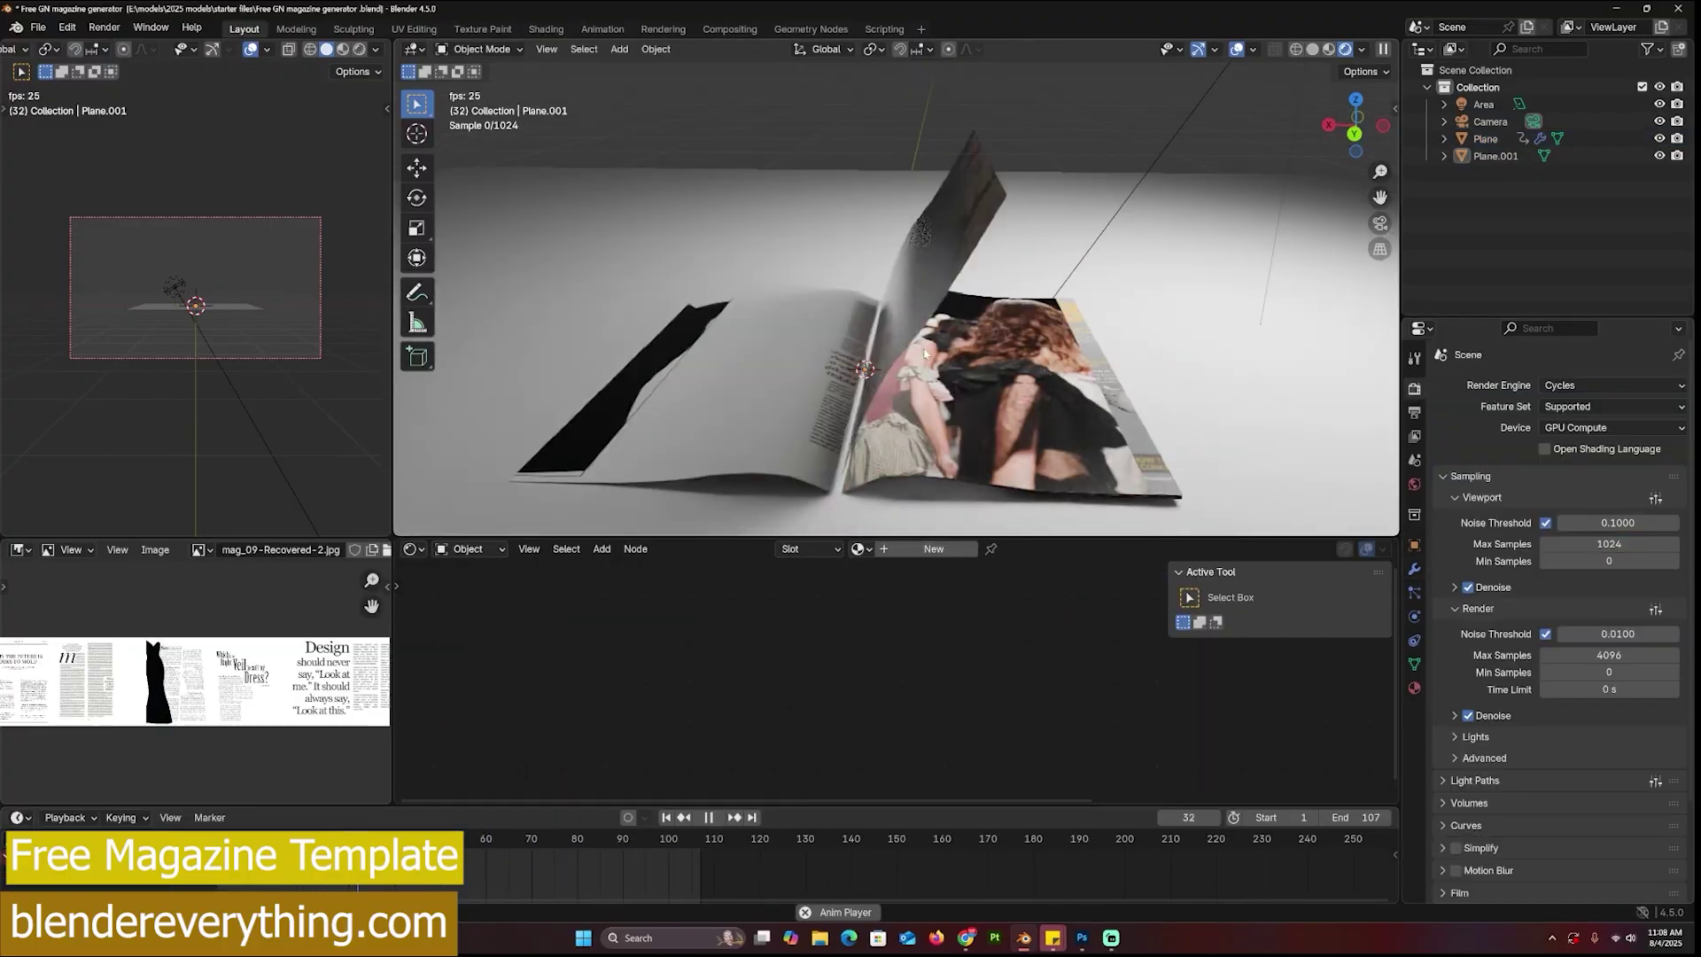
{"action": "key", "text": "space"}
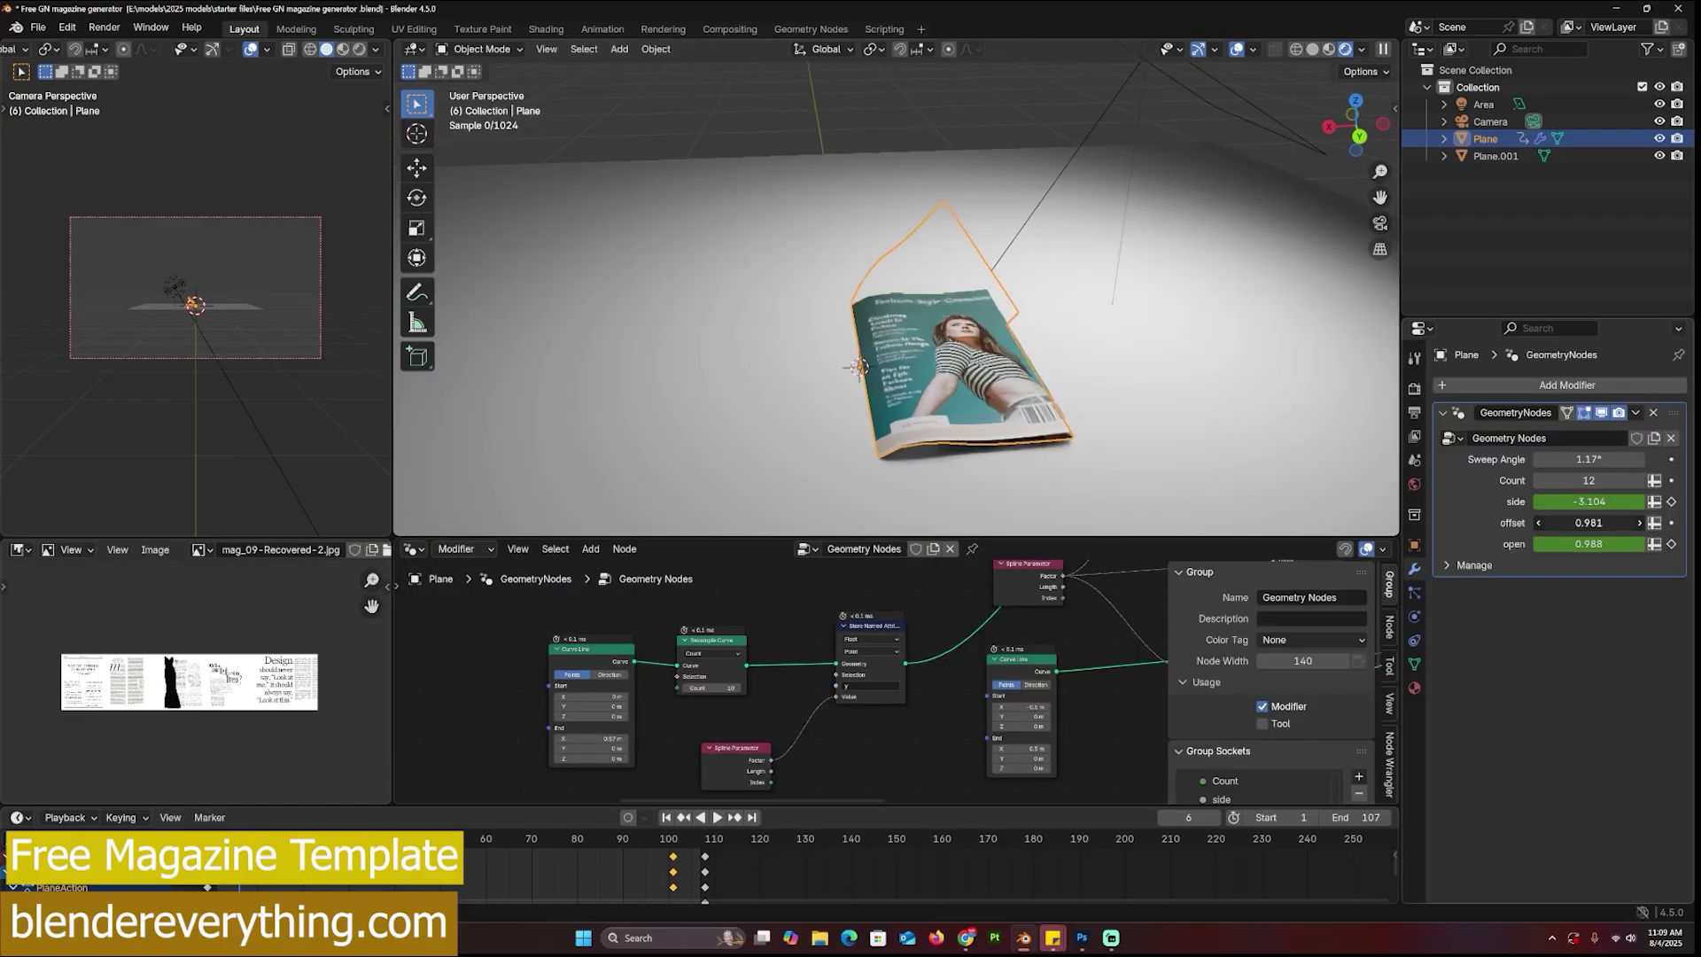
{"action": "left_click_drag", "start_coordinate": [1594, 523], "coordinate": [1496, 523]}
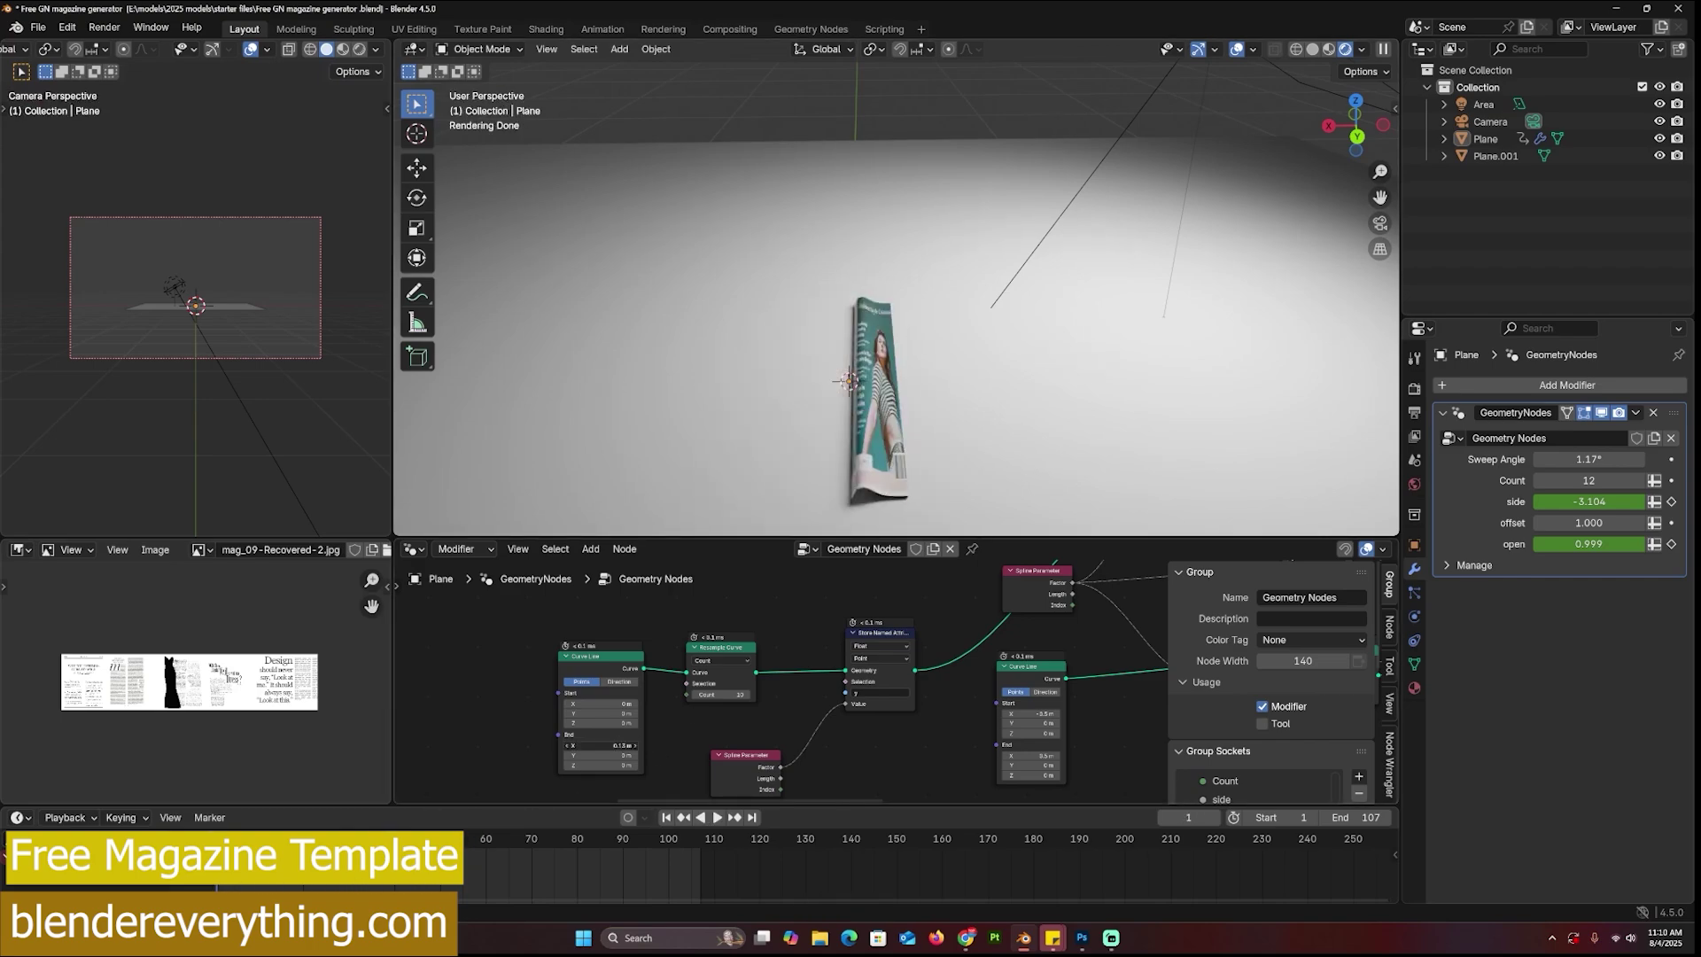
{"action": "key", "text": "space"}
{"action": "scroll", "coordinate": [907, 369], "scroll_direction": "down", "scroll_amount": 3}
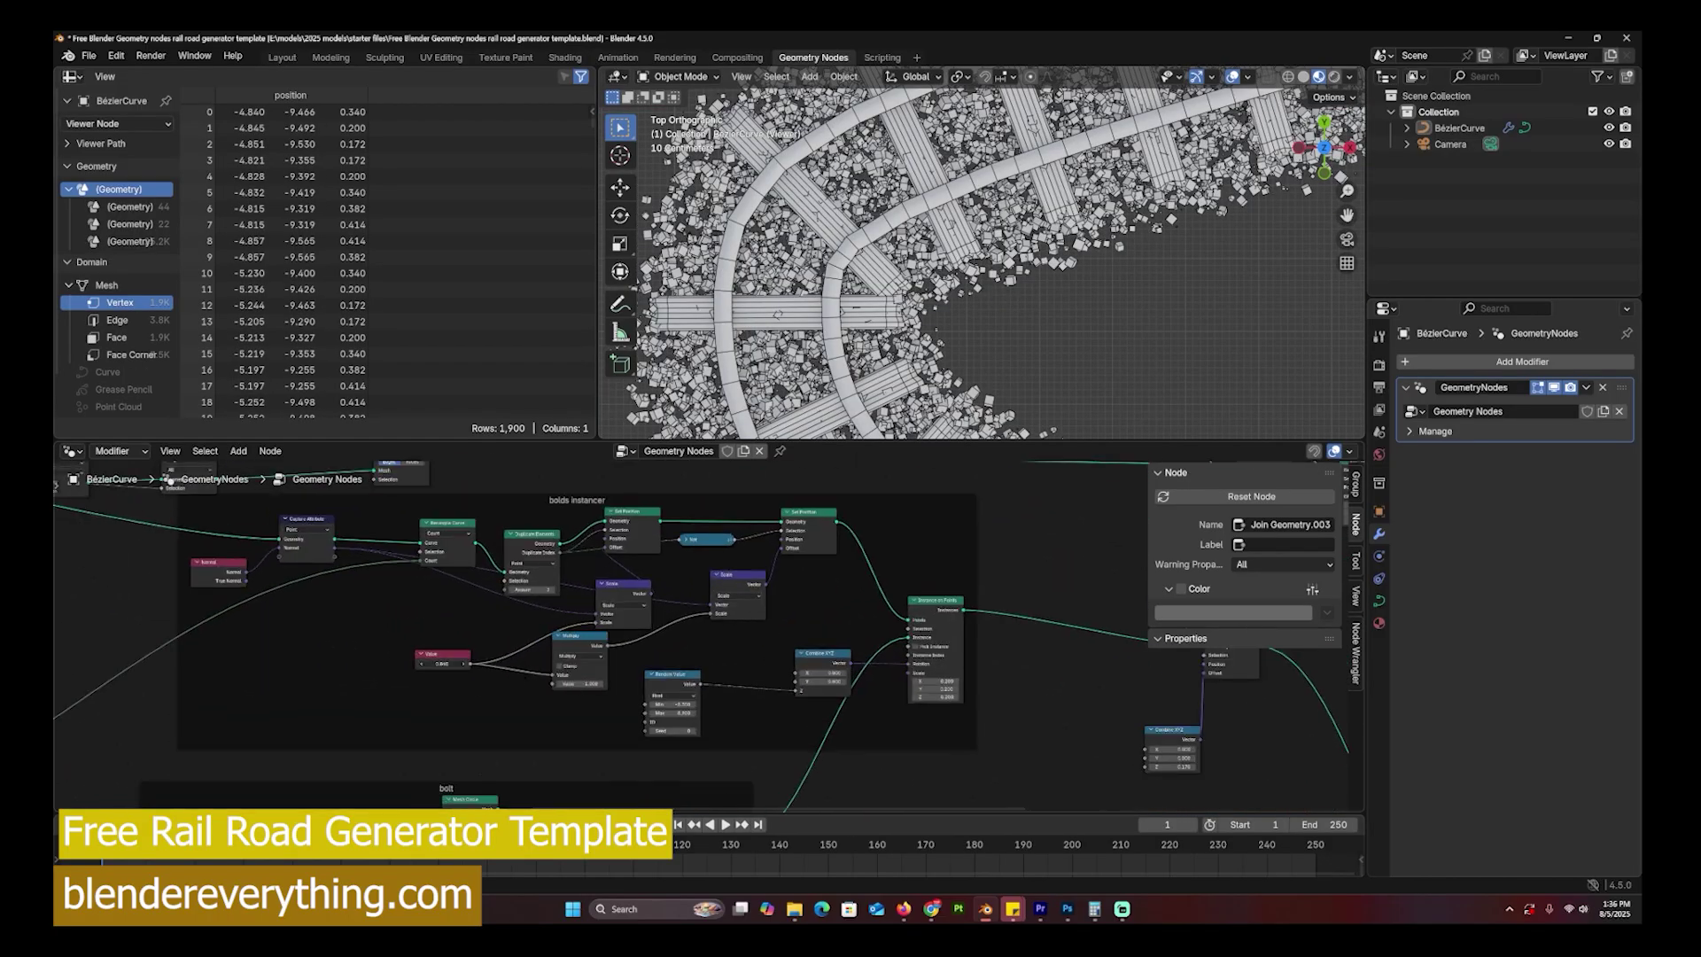
Step: Increase the Integer node shared by the bolts instancer and metal block frames to place more ties along the railroad
{"action": "scroll", "coordinate": [881, 746], "scroll_direction": "down", "scroll_amount": 6}
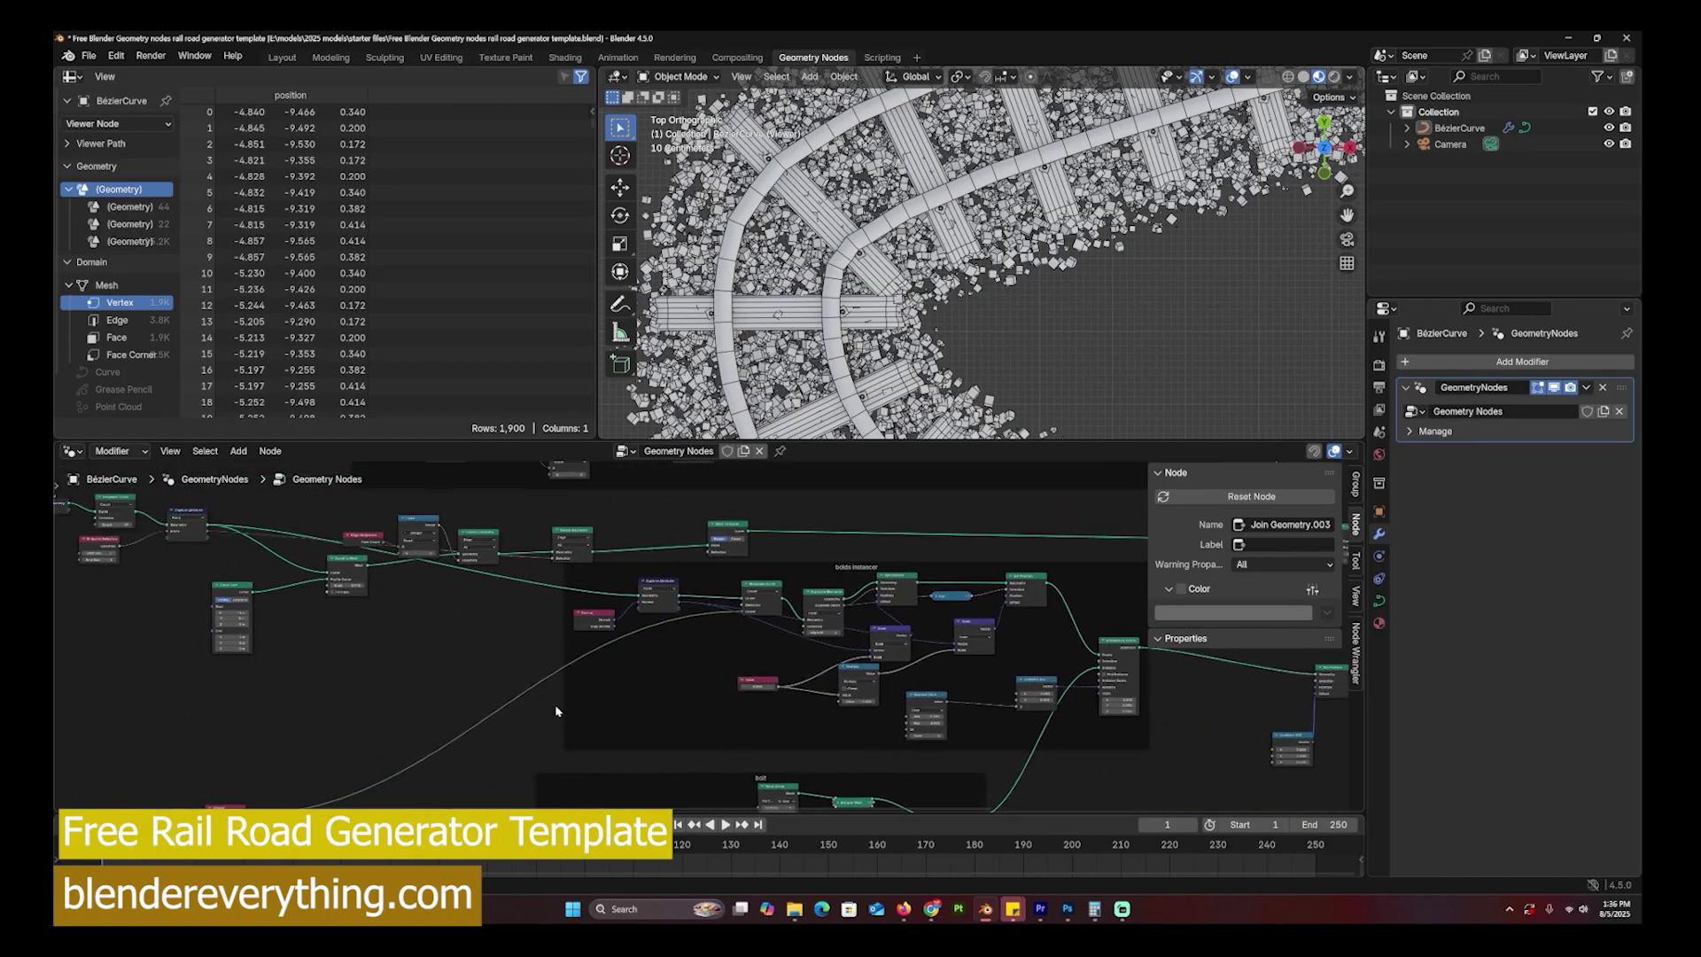
{"action": "middle_click_drag", "start_coordinate": [881, 746], "coordinate": [780, 628]}
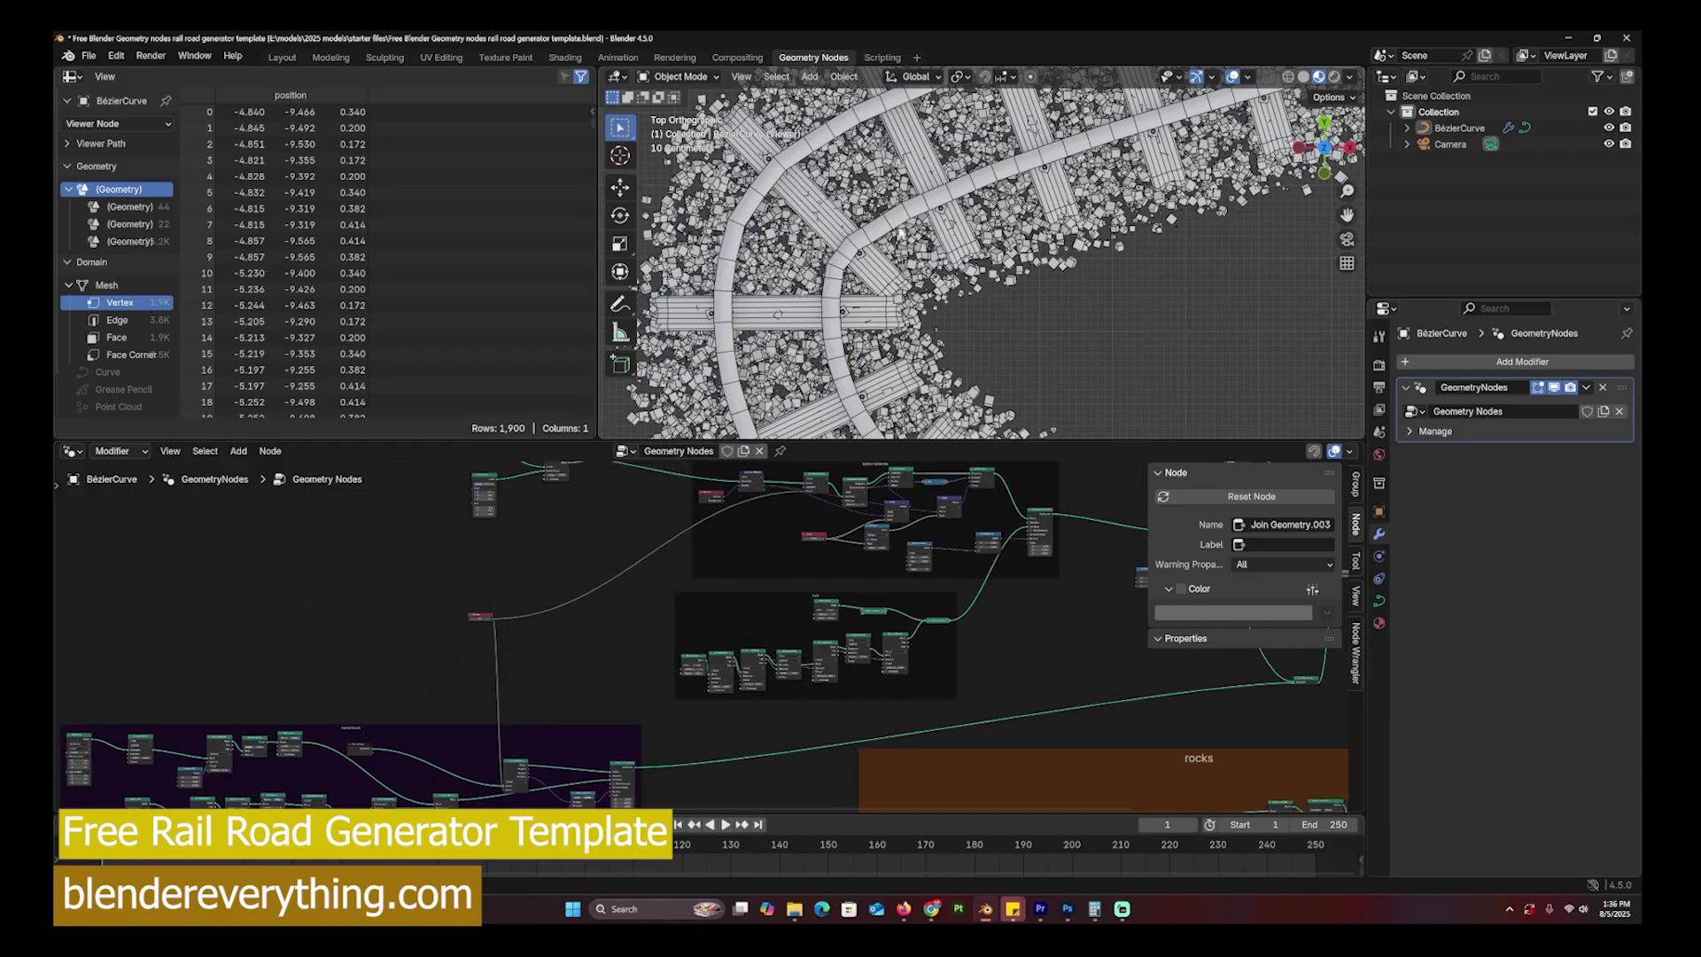
{"action": "scroll", "coordinate": [724, 689], "scroll_direction": "up", "scroll_amount": 4}
{"action": "middle_click_drag", "start_coordinate": [689, 709], "coordinate": [984, 573]}
{"action": "middle_click_drag", "start_coordinate": [851, 539], "coordinate": [839, 676]}
{"action": "scroll", "coordinate": [839, 676], "scroll_direction": "up", "scroll_amount": 2}
{"action": "scroll", "coordinate": [706, 628], "scroll_direction": "up", "scroll_amount": 2}
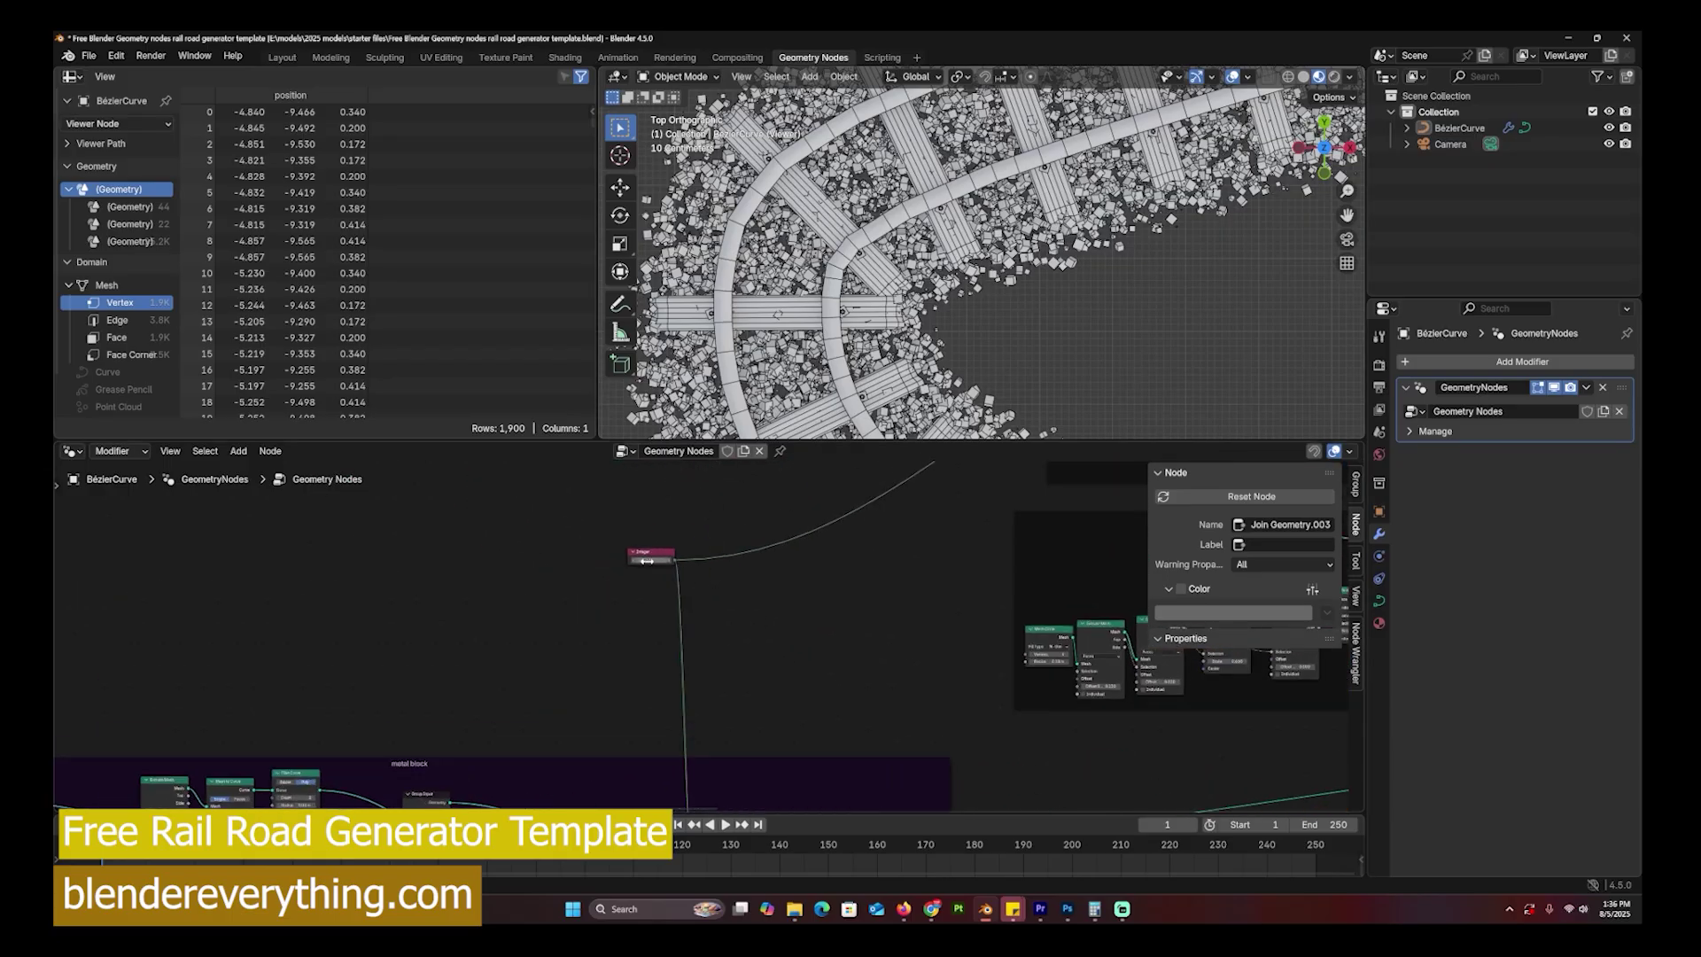
{"action": "mouse_move", "coordinate": [651, 559]}
{"action": "left_mouse_down"}
{"action": "mouse_move", "coordinate": [704, 560]}
{"action": "mouse_move", "coordinate": [659, 560]}
{"action": "left_mouse_up"}
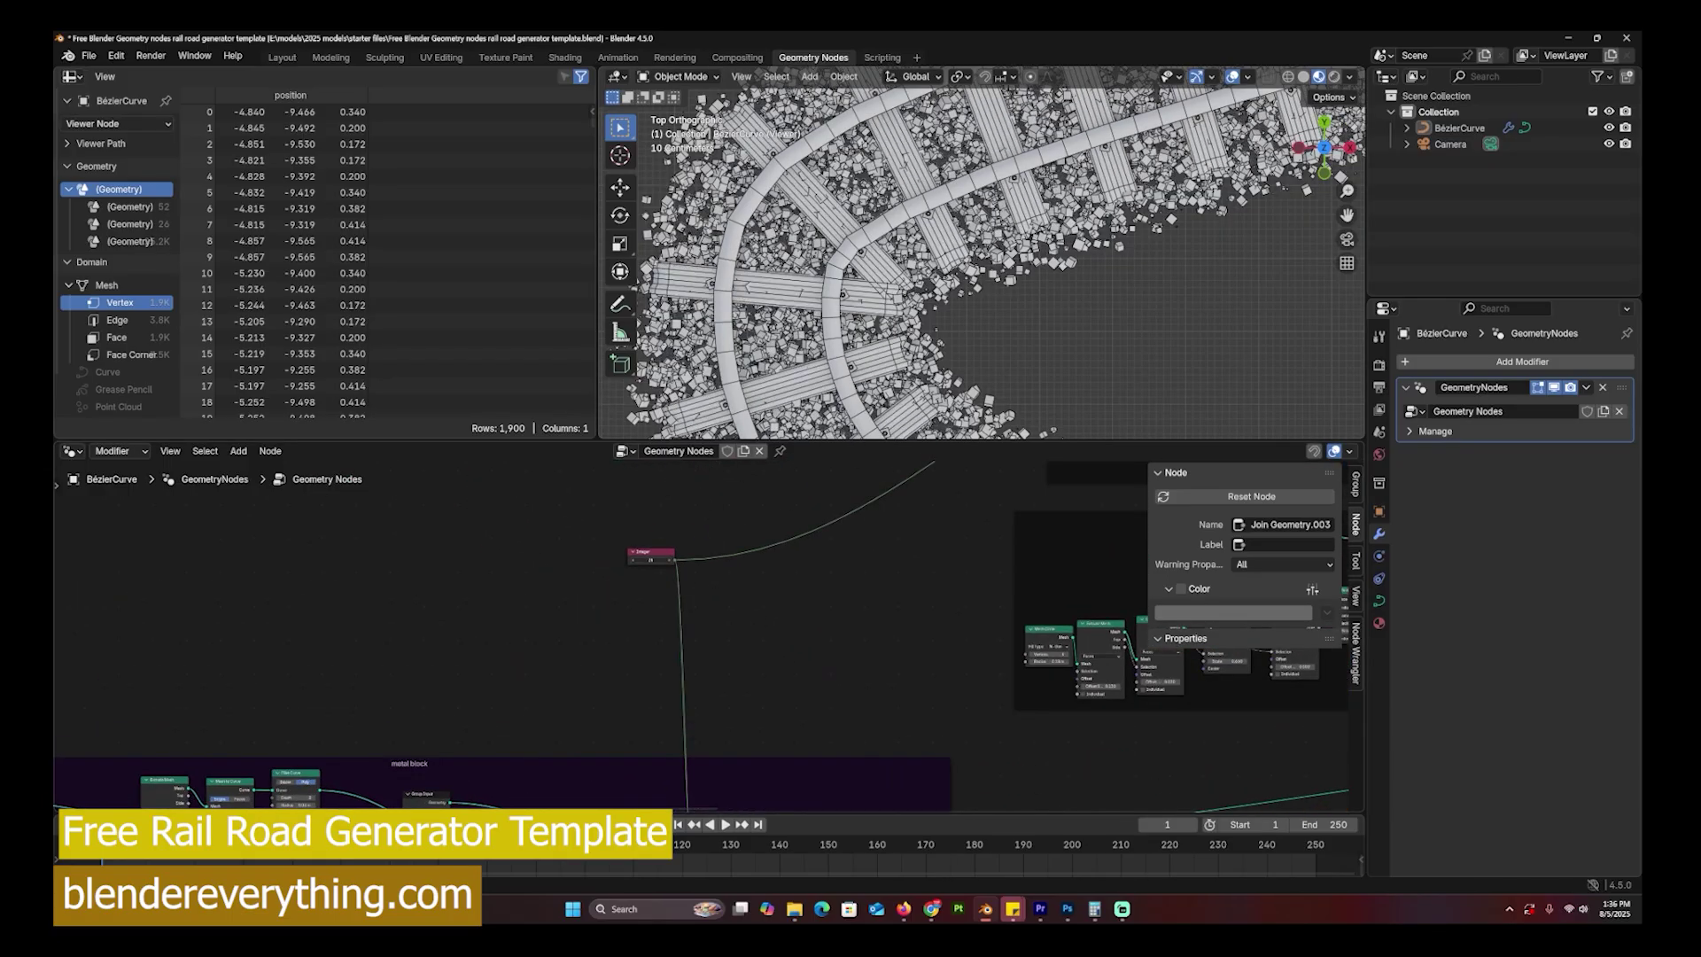
{"action": "scroll", "coordinate": [1199, 264], "scroll_direction": "down", "scroll_amount": 4}
{"action": "middle_click_drag", "start_coordinate": [1199, 264], "coordinate": [1035, 207]}
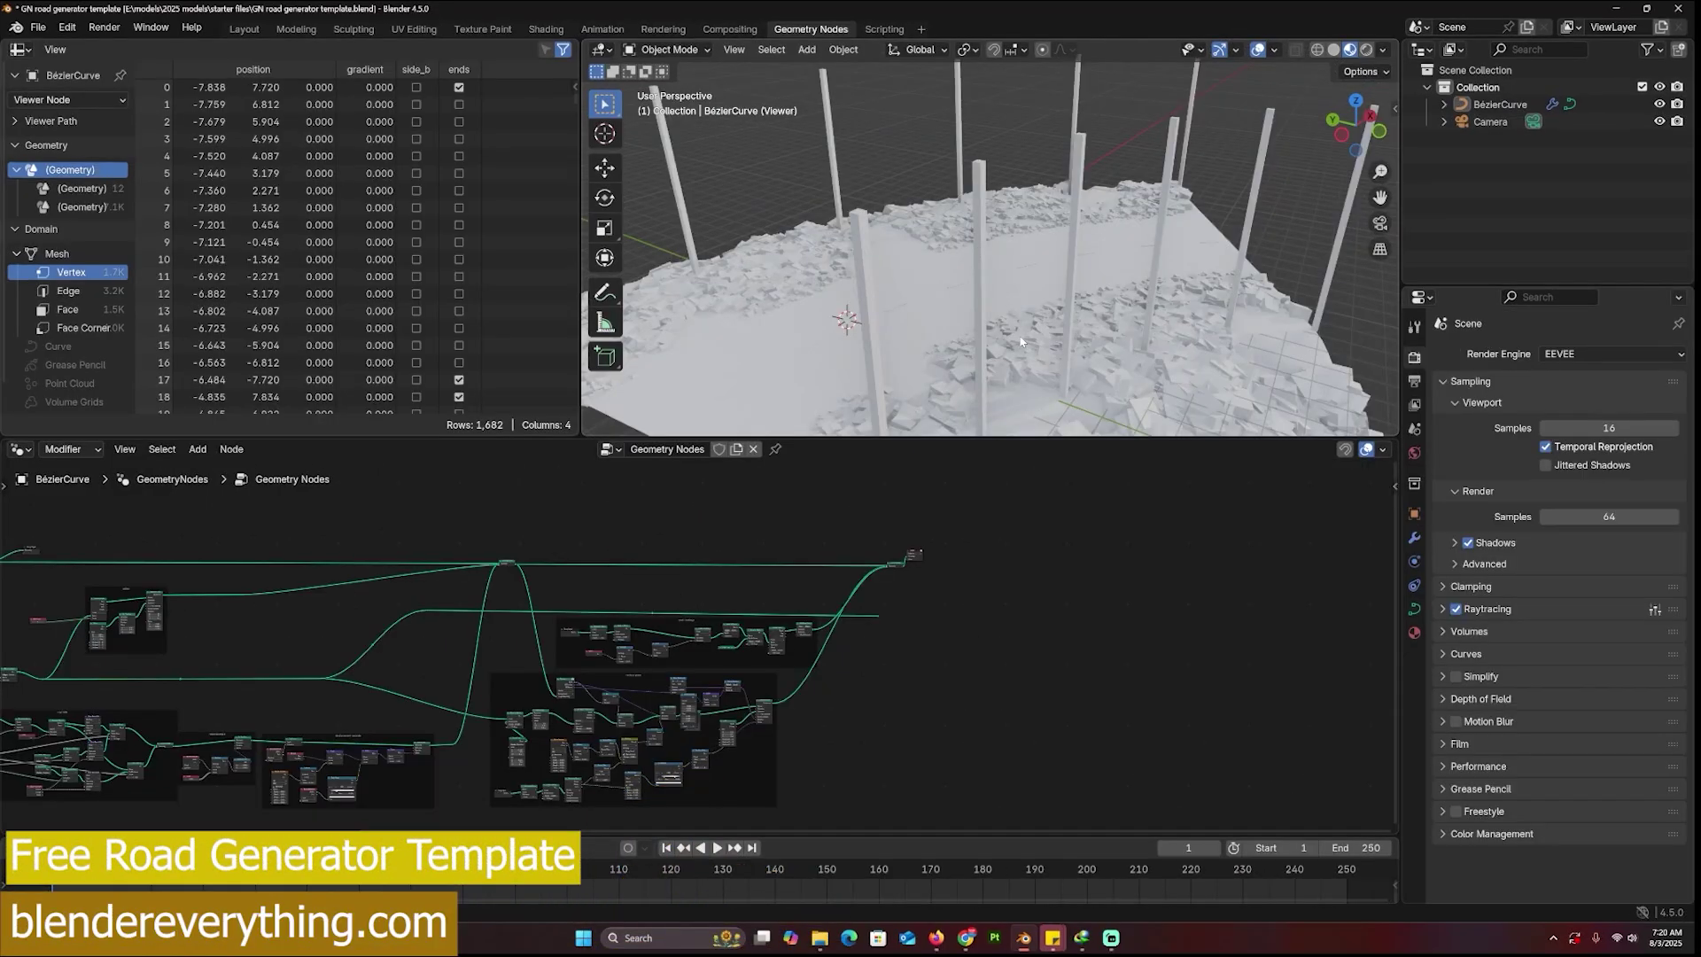
Step: Reduce the road side length and increase the road side subdivisions in the road generator's node tree
{"action": "scroll", "coordinate": [1020, 340], "scroll_direction": "down", "scroll_amount": 5}
{"action": "middle_click_drag", "start_coordinate": [1019, 338], "coordinate": [961, 275]}
{"action": "scroll", "coordinate": [1143, 348], "scroll_direction": "up", "scroll_amount": 5}
{"action": "scroll", "coordinate": [1123, 344], "scroll_direction": "down", "scroll_amount": 5}
{"action": "scroll", "coordinate": [741, 566], "scroll_direction": "down", "scroll_amount": 4}
{"action": "scroll", "coordinate": [741, 566], "scroll_direction": "up", "scroll_amount": 2}
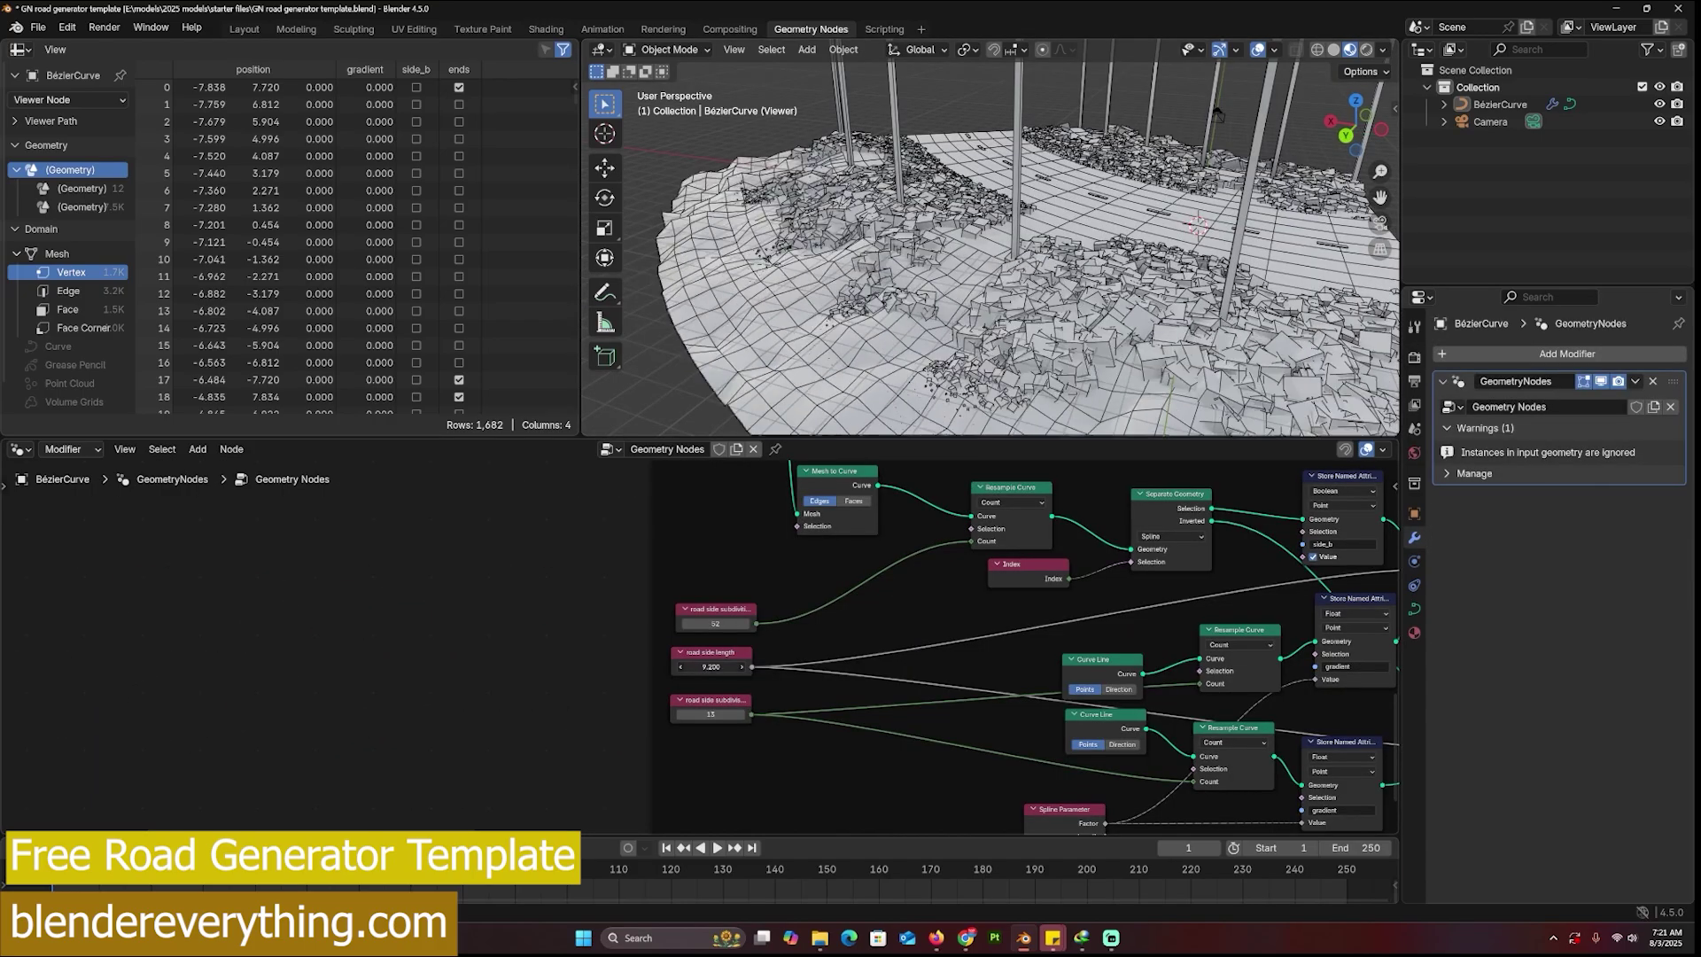
{"action": "left_click_drag", "start_coordinate": [711, 666], "coordinate": [742, 713]}
{"action": "left_click_drag", "start_coordinate": [722, 634], "coordinate": [757, 635]}
{"action": "scroll", "coordinate": [713, 643], "scroll_direction": "down", "scroll_amount": 2}
Step: Raise the road side angle value from negative to positive so the road sides slope upward
{"action": "scroll", "coordinate": [1171, 589], "scroll_direction": "down", "scroll_amount": 4}
{"action": "middle_click_drag", "start_coordinate": [1247, 575], "coordinate": [694, 593]}
{"action": "scroll", "coordinate": [700, 640], "scroll_direction": "up", "scroll_amount": 8}
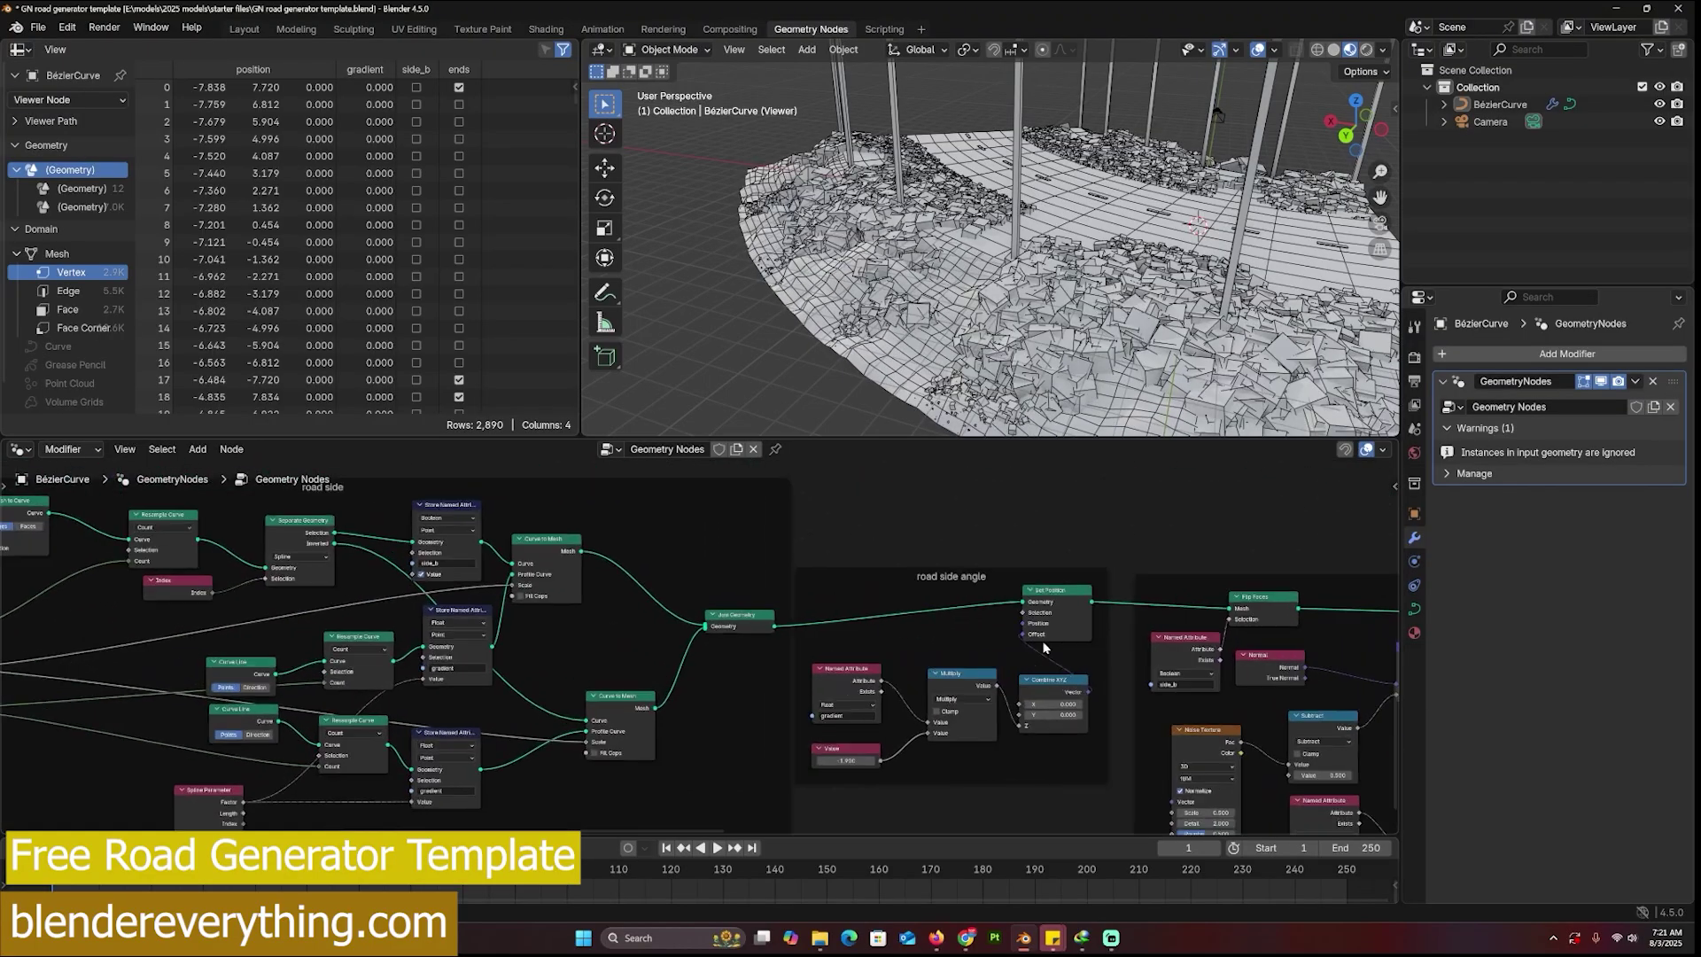
{"action": "middle_click_drag", "start_coordinate": [989, 610], "coordinate": [875, 584]}
{"action": "middle_click_drag", "start_coordinate": [975, 302], "coordinate": [968, 285]}
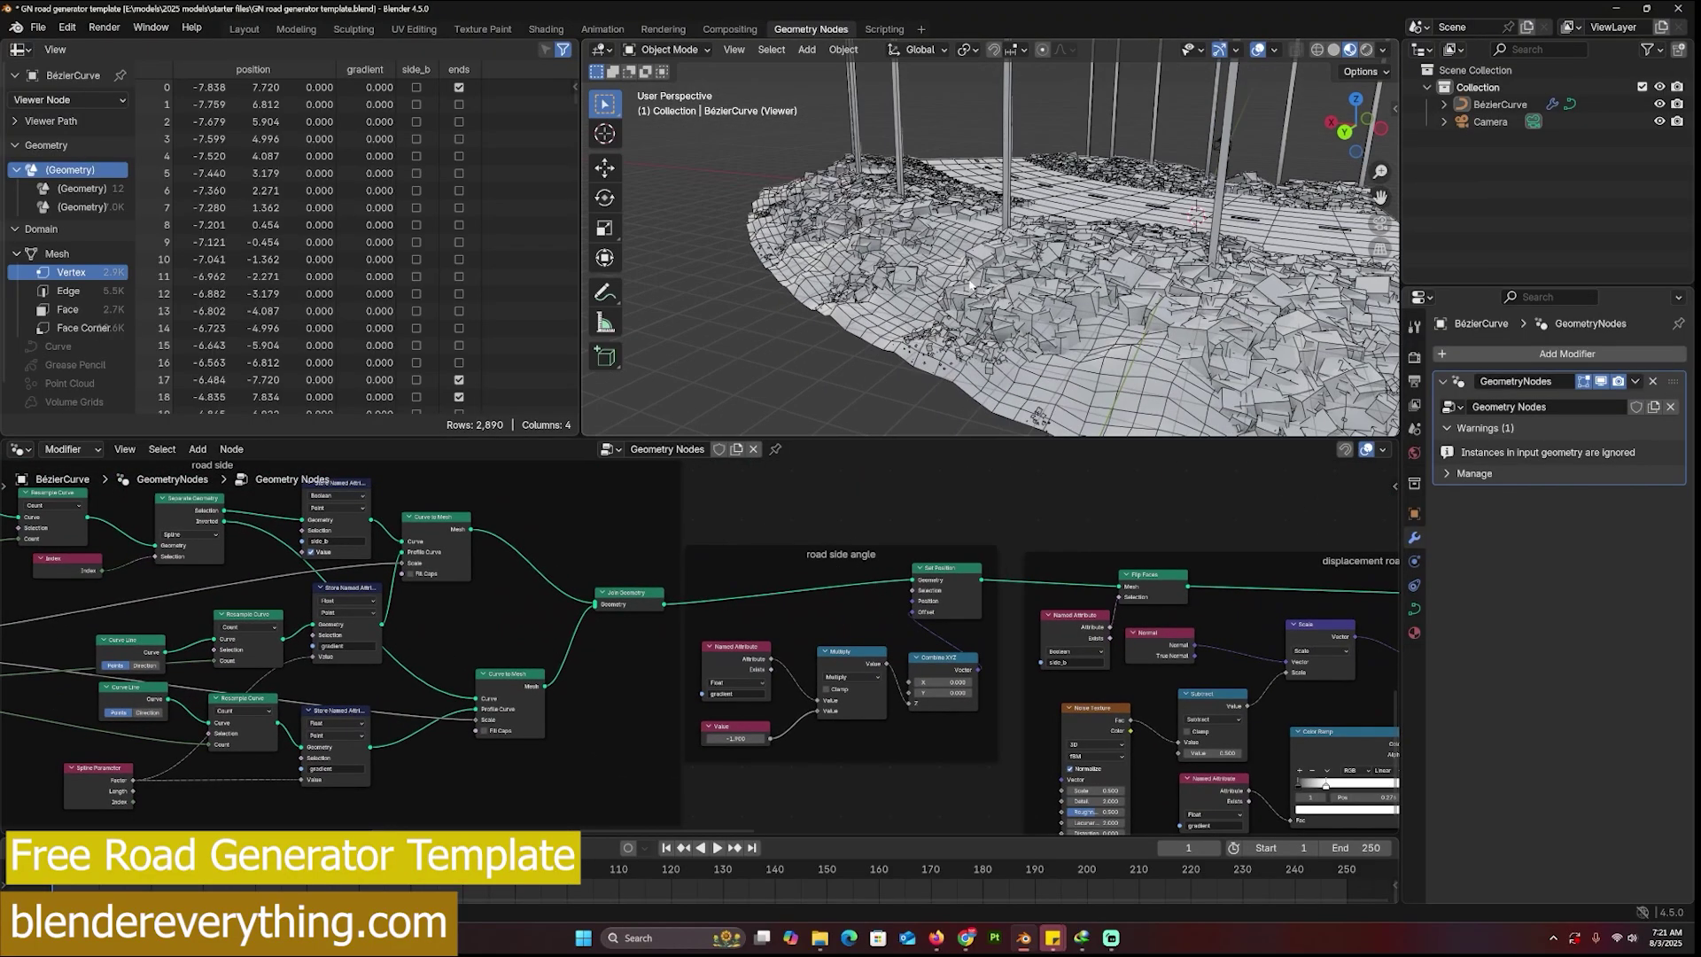
{"action": "left_click_drag", "start_coordinate": [738, 737], "coordinate": [774, 737]}
{"action": "mouse_move", "coordinate": [916, 326]}
{"action": "middle_mouse_down"}
{"action": "mouse_move", "coordinate": [912, 379]}
{"action": "mouse_move", "coordinate": [902, 336]}
{"action": "mouse_move", "coordinate": [926, 352]}
{"action": "middle_mouse_up"}
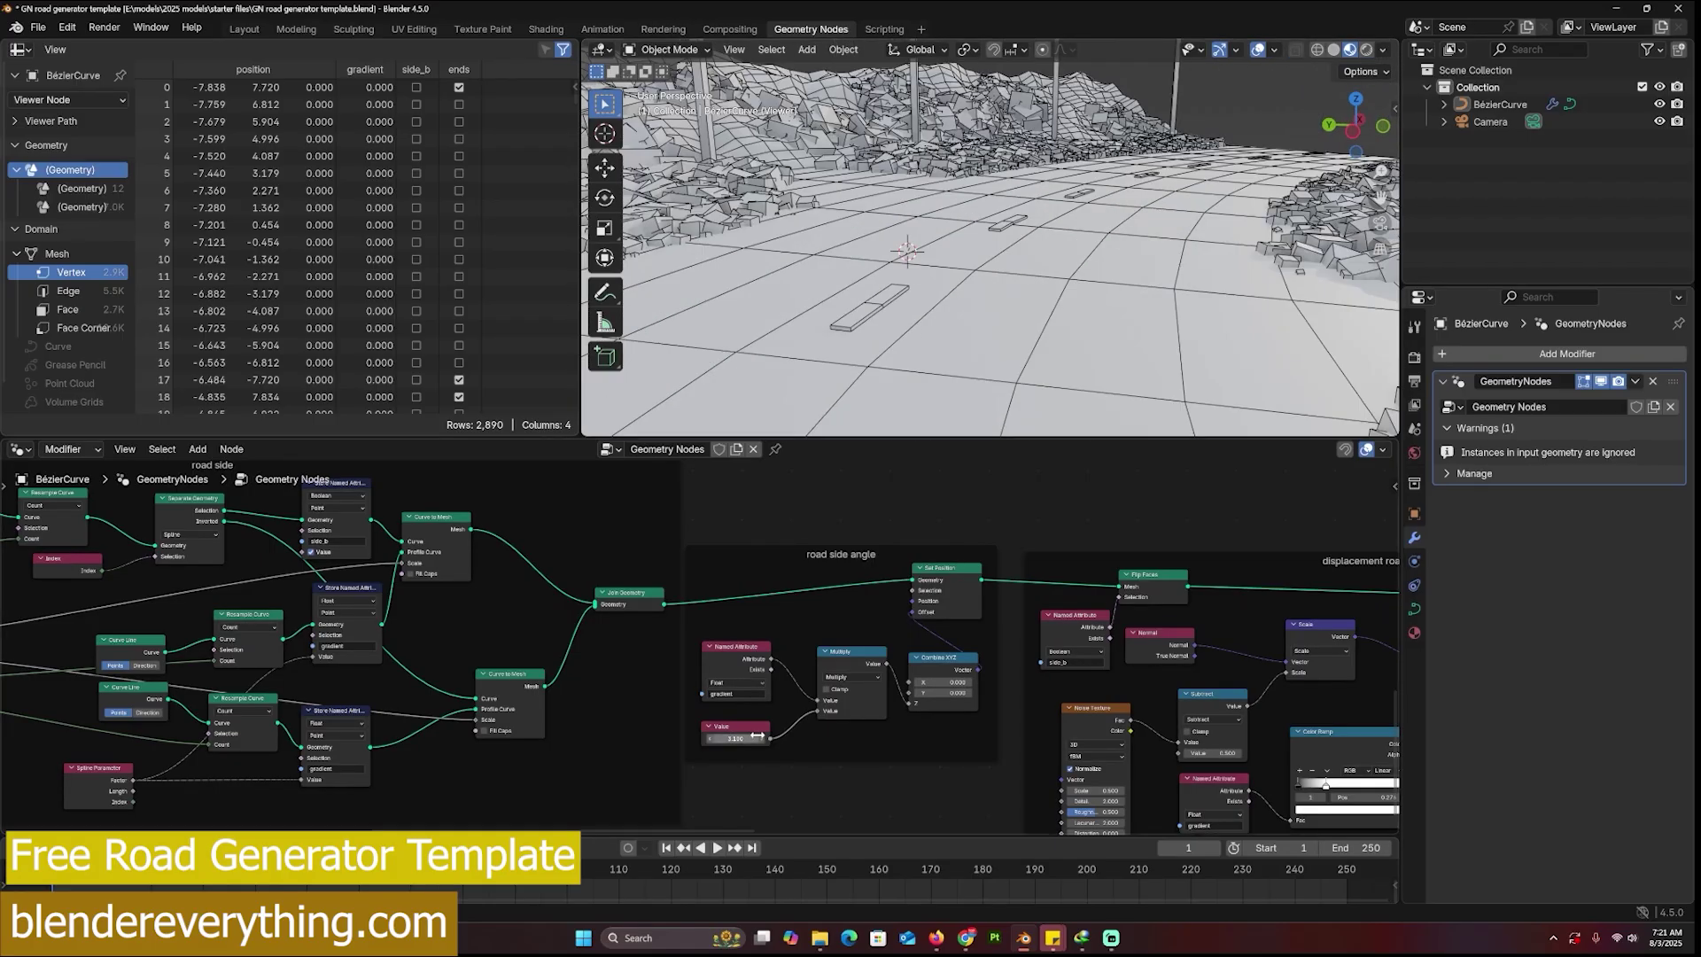
Step: Lower the road side angle value to make the embankments less steep
{"action": "key", "text": "minus"}
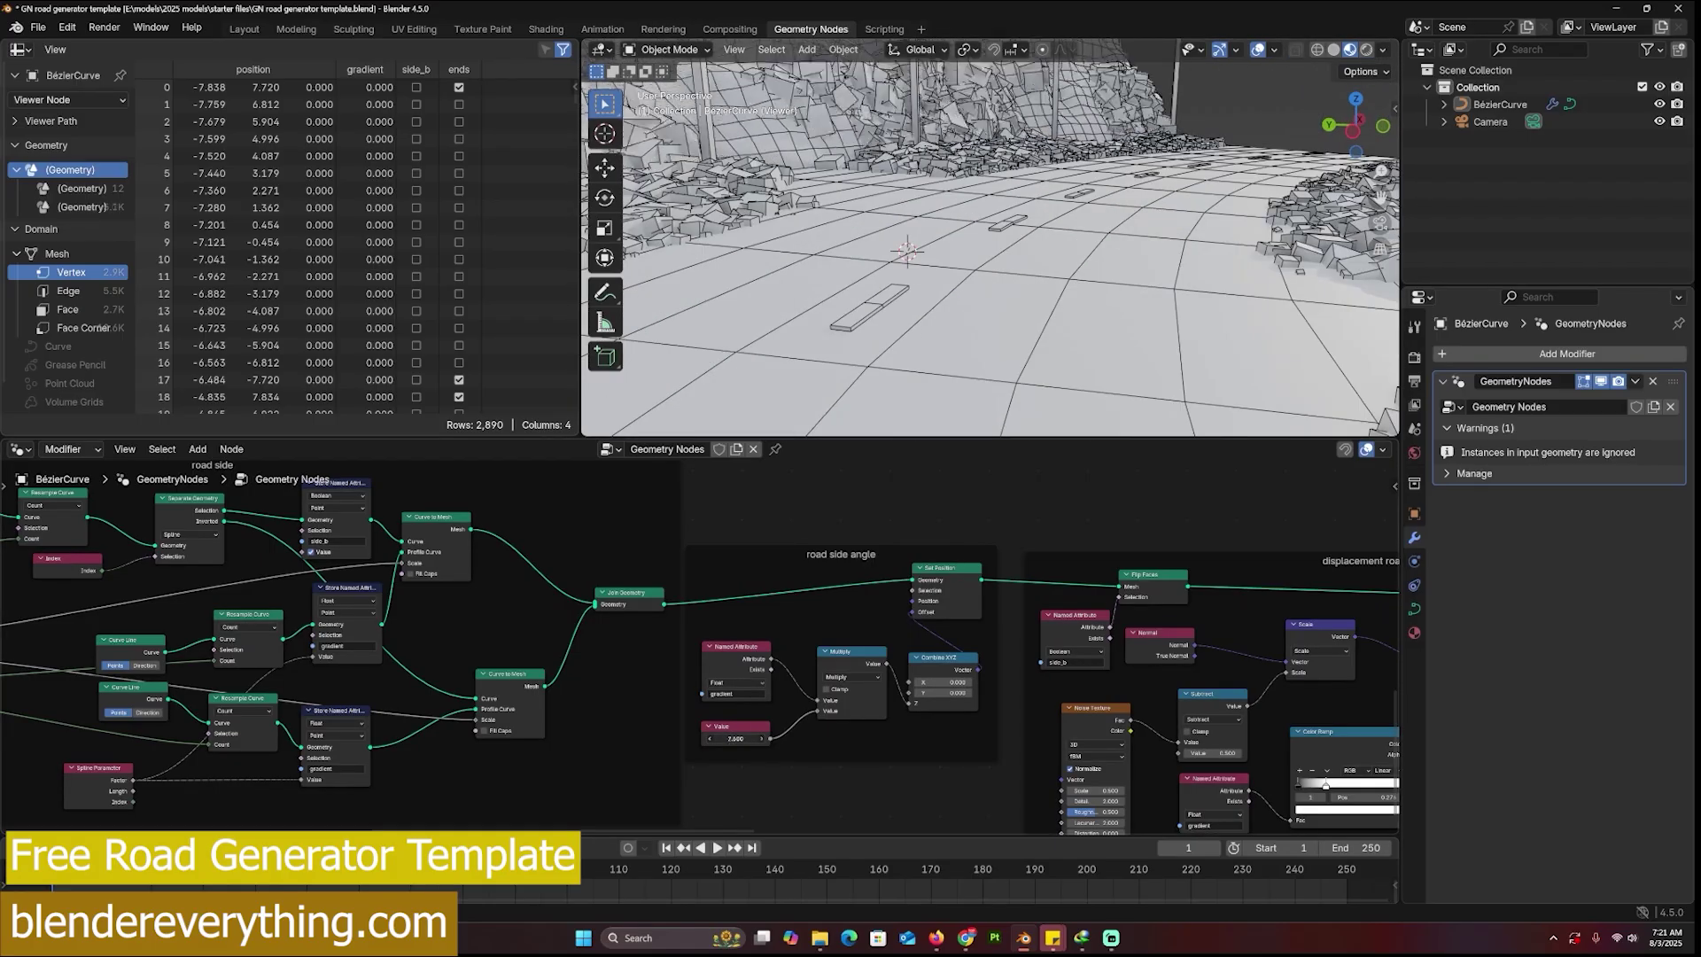
{"action": "left_click_drag", "start_coordinate": [735, 738], "coordinate": [707, 738]}
{"action": "middle_click_drag", "start_coordinate": [885, 261], "coordinate": [944, 303]}
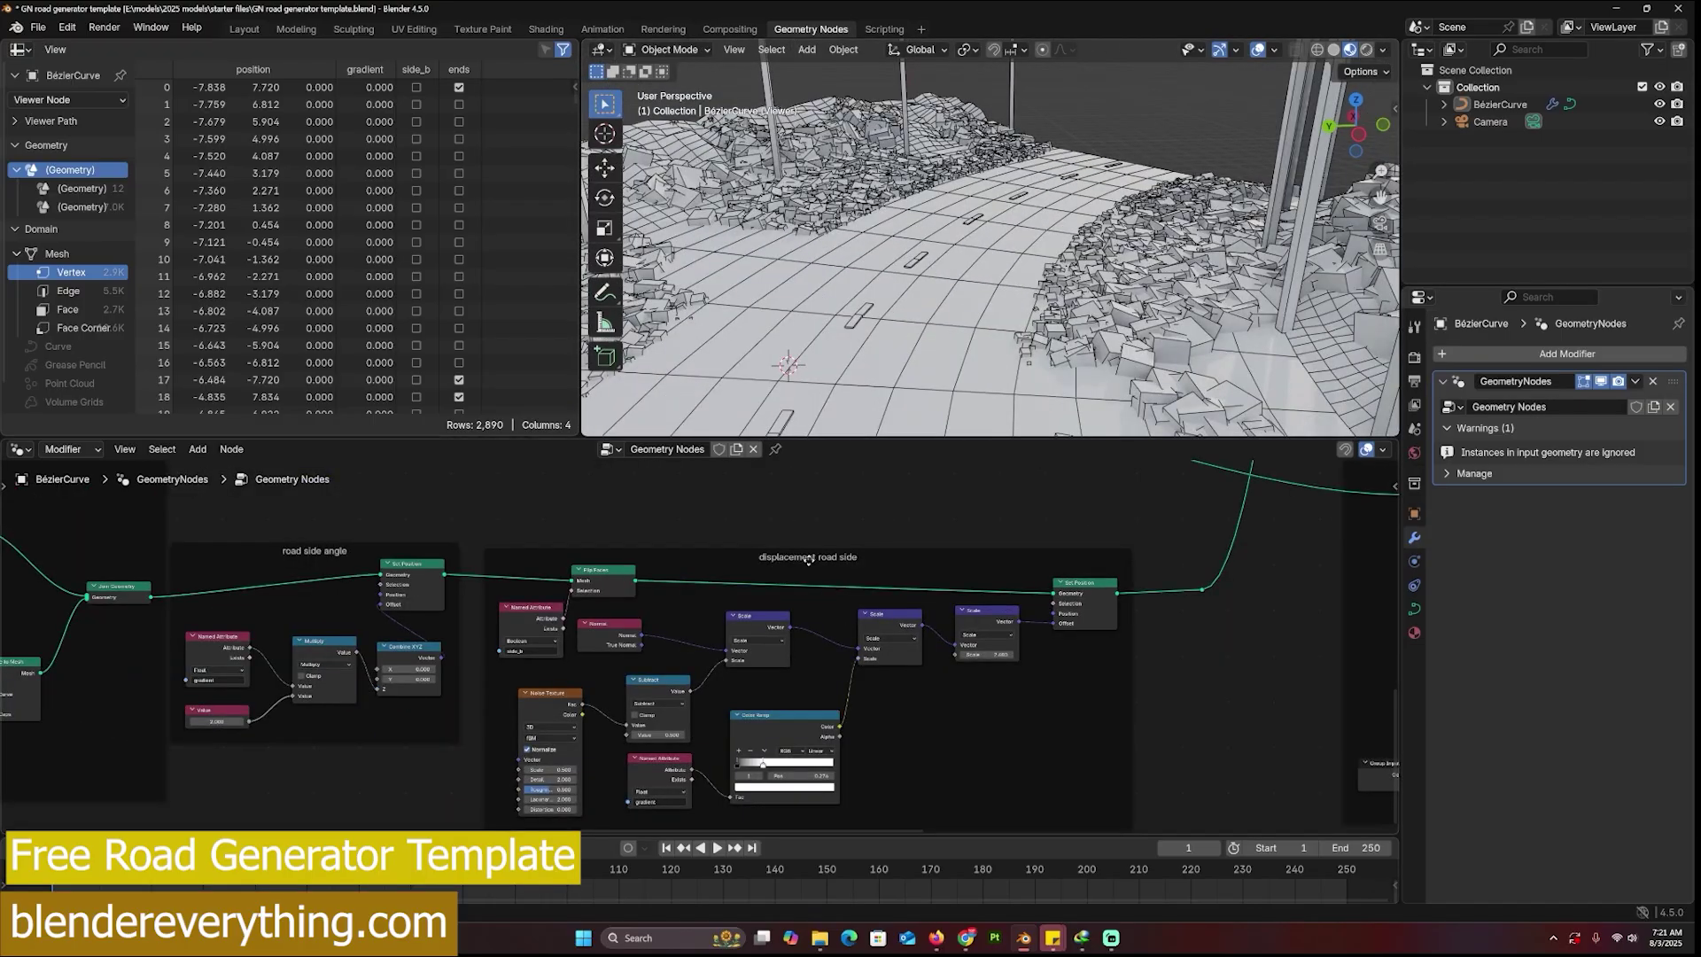
Step: Increase the final Scale node's value in the displacement road side frame to strengthen the terrain displacement
{"action": "middle_click_drag", "start_coordinate": [899, 653], "coordinate": [987, 599]}
{"action": "scroll", "coordinate": [1005, 581], "scroll_direction": "up", "scroll_amount": 2}
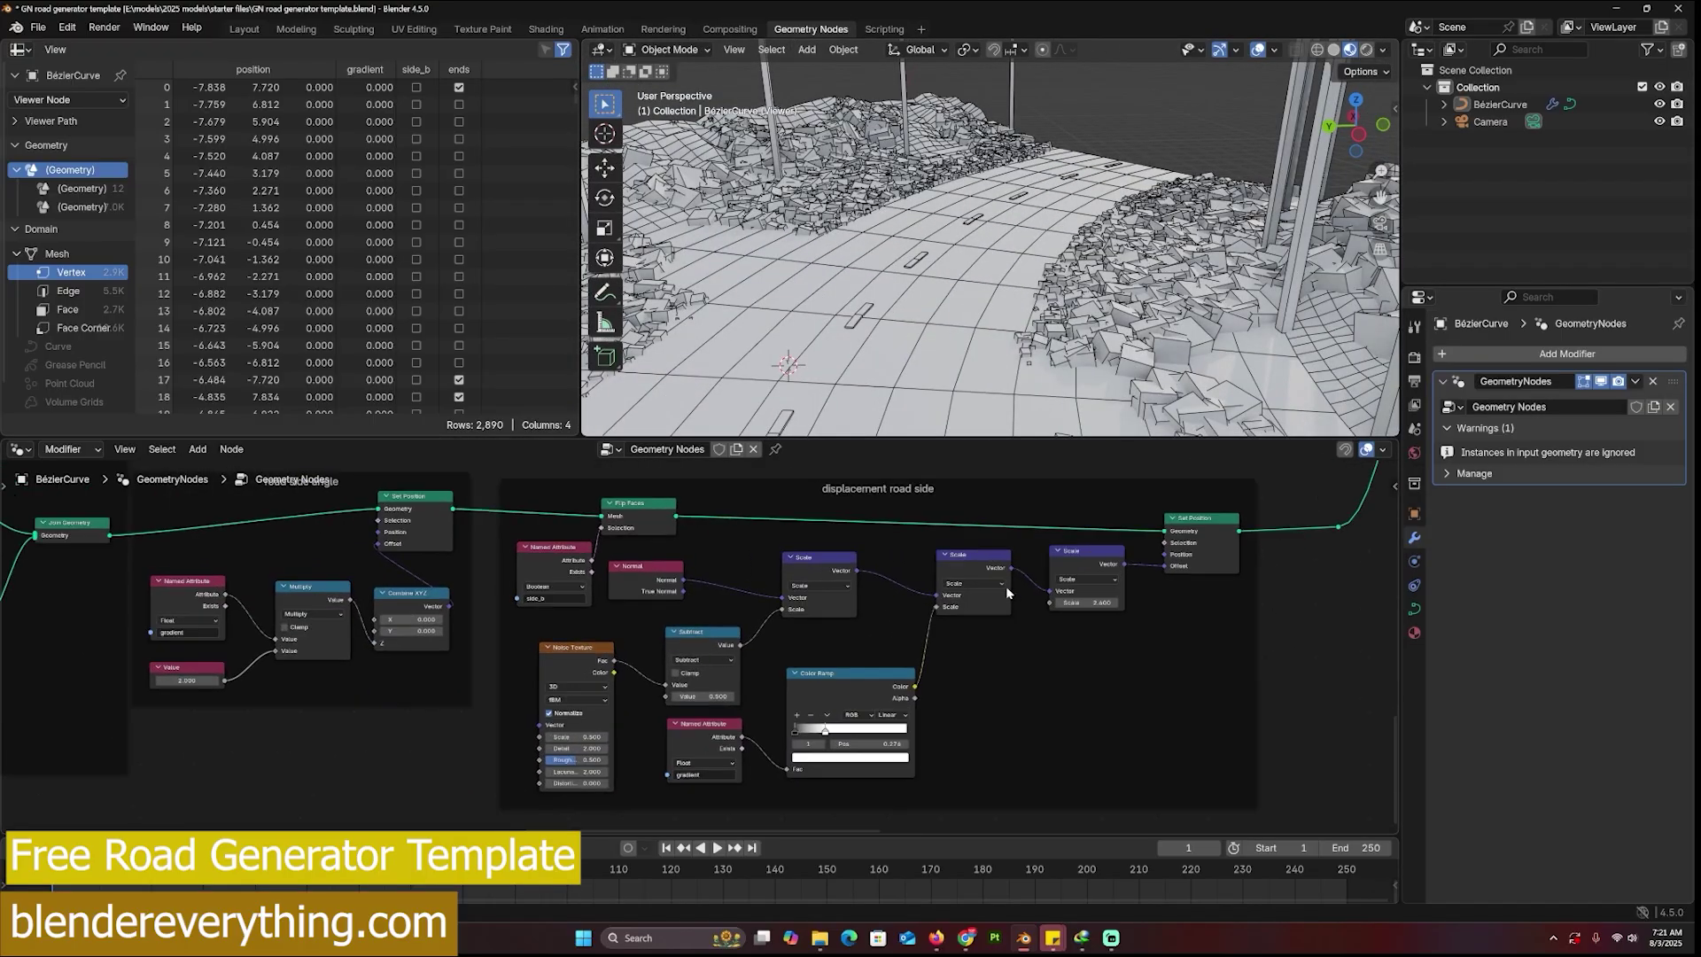
{"action": "scroll", "coordinate": [1099, 266], "scroll_direction": "down", "scroll_amount": 3}
{"action": "mouse_move", "coordinate": [1098, 601]}
{"action": "left_mouse_down"}
{"action": "mouse_move", "coordinate": [1084, 602]}
{"action": "mouse_move", "coordinate": [1105, 601]}
{"action": "left_mouse_up"}
{"action": "left_click_drag", "start_coordinate": [1105, 602], "coordinate": [1110, 602]}
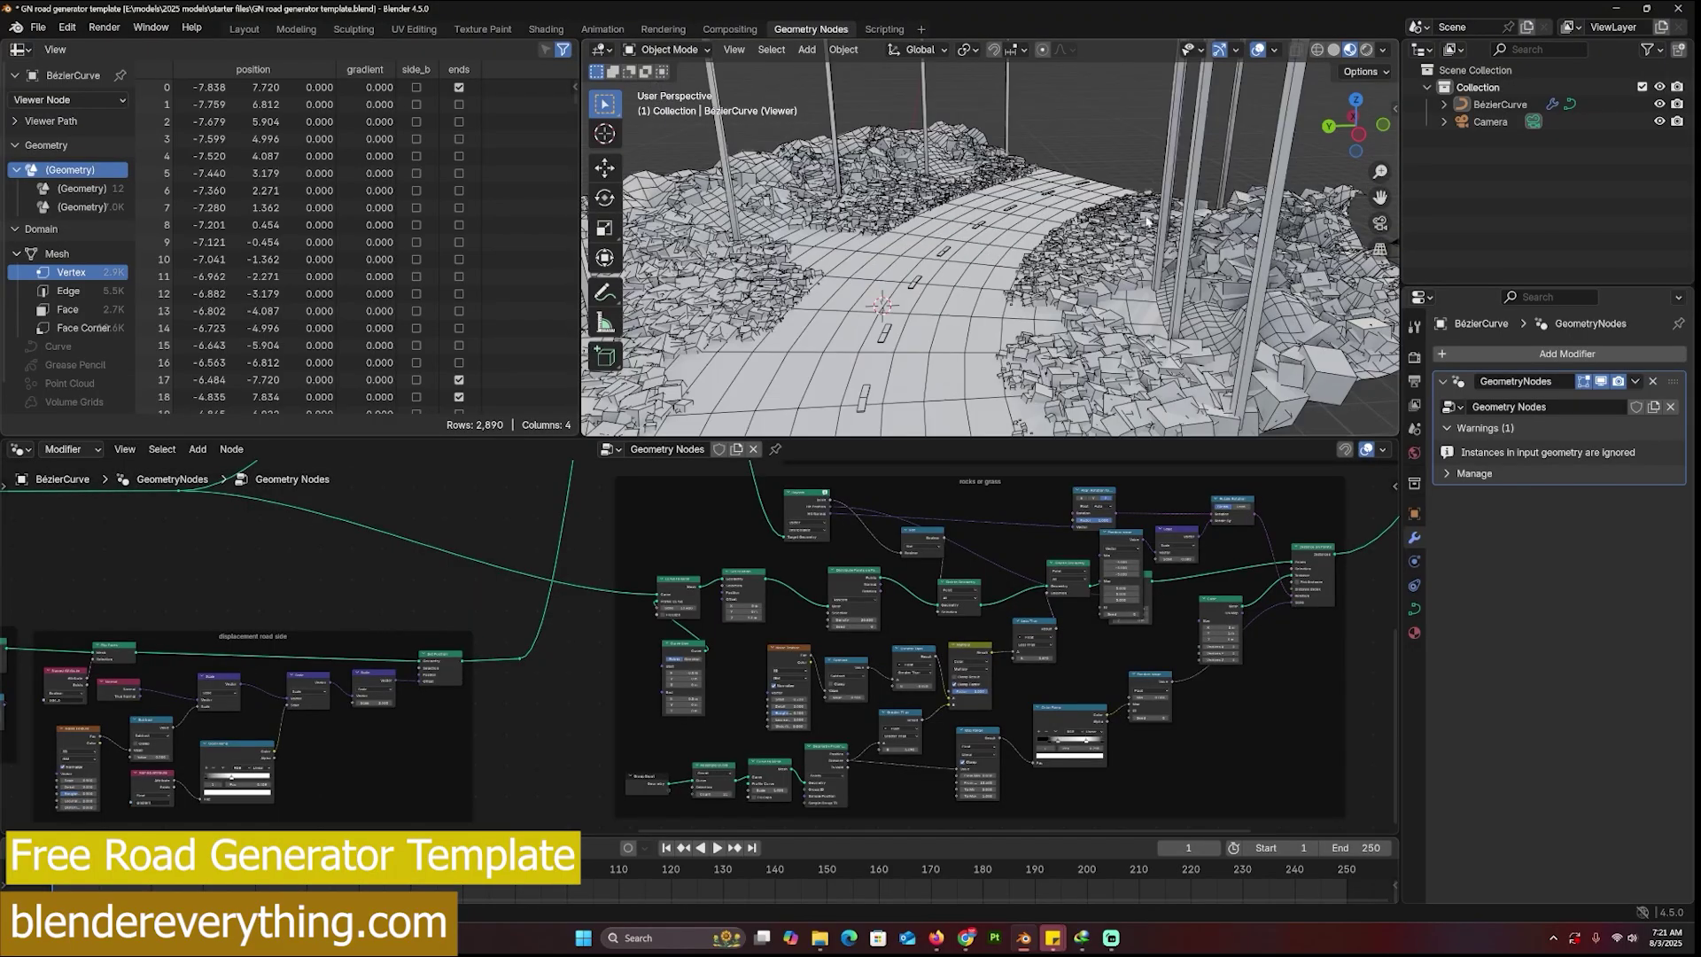
Step: Adjust the rock scattering values in the rocks or grass node frame
{"action": "scroll", "coordinate": [672, 574], "scroll_direction": "down", "scroll_amount": 2}
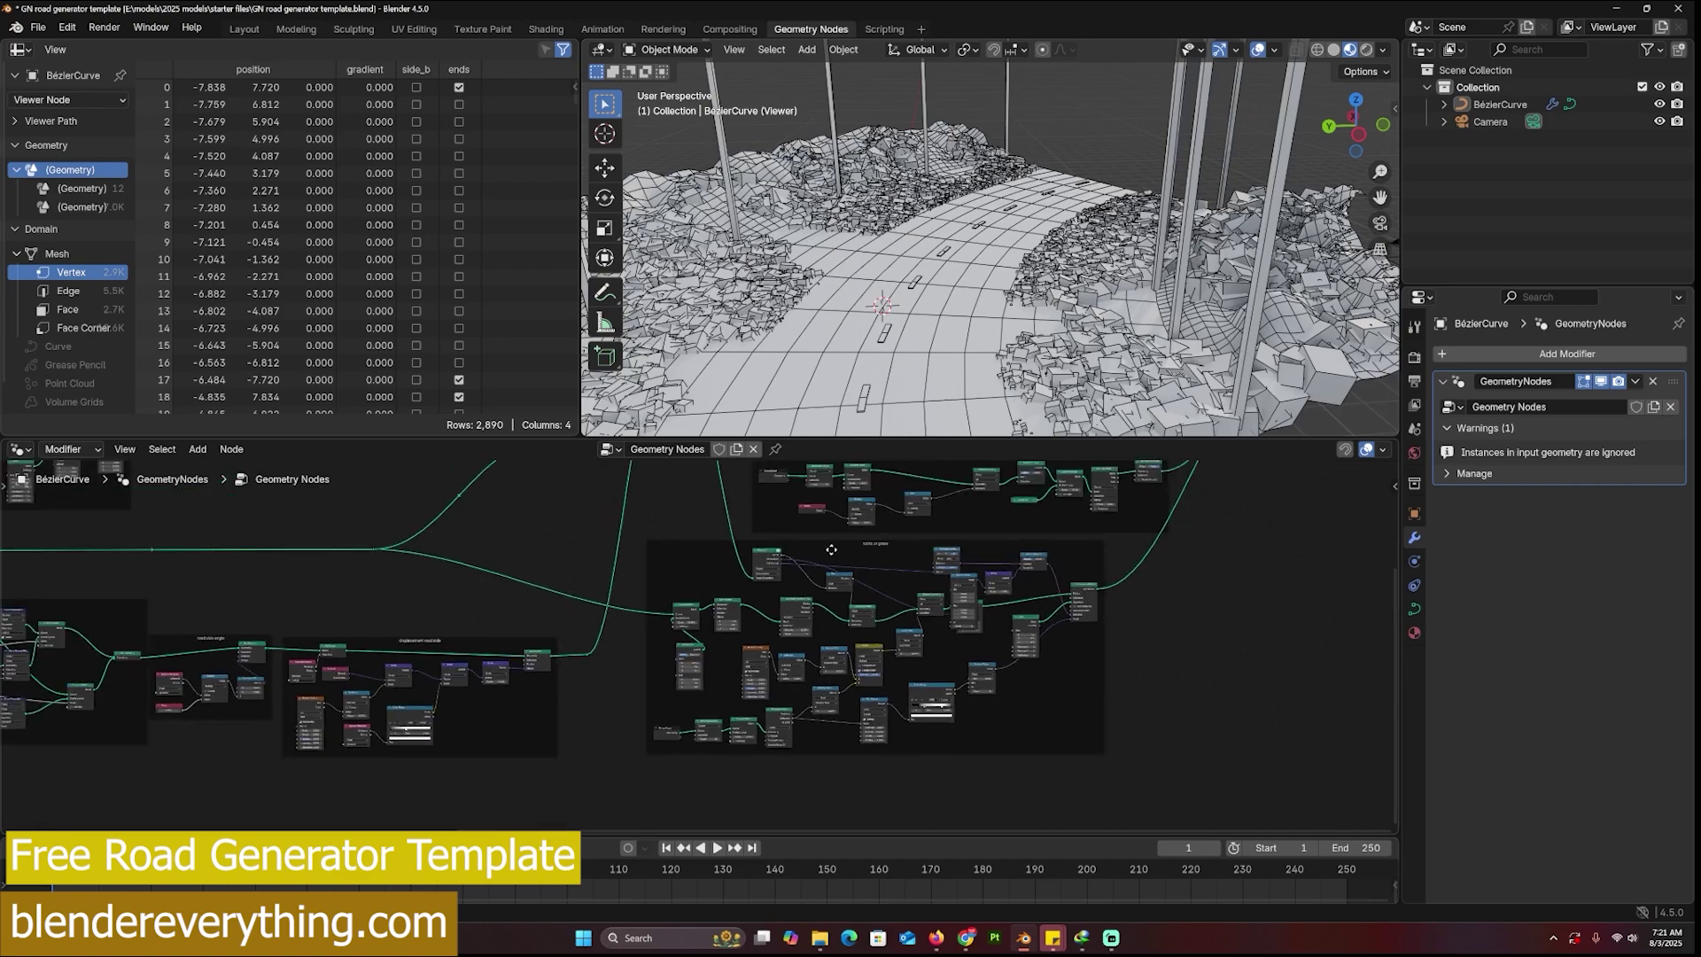
{"action": "scroll", "coordinate": [830, 549], "scroll_direction": "up", "scroll_amount": 5}
{"action": "mouse_move", "coordinate": [939, 582]}
{"action": "left_mouse_down"}
{"action": "mouse_move", "coordinate": [966, 556]}
{"action": "mouse_move", "coordinate": [824, 571]}
{"action": "mouse_move", "coordinate": [922, 571]}
{"action": "left_mouse_up"}
{"action": "middle_click_drag", "start_coordinate": [964, 737], "coordinate": [1042, 662]}
{"action": "left_click_drag", "start_coordinate": [907, 633], "coordinate": [909, 633]}
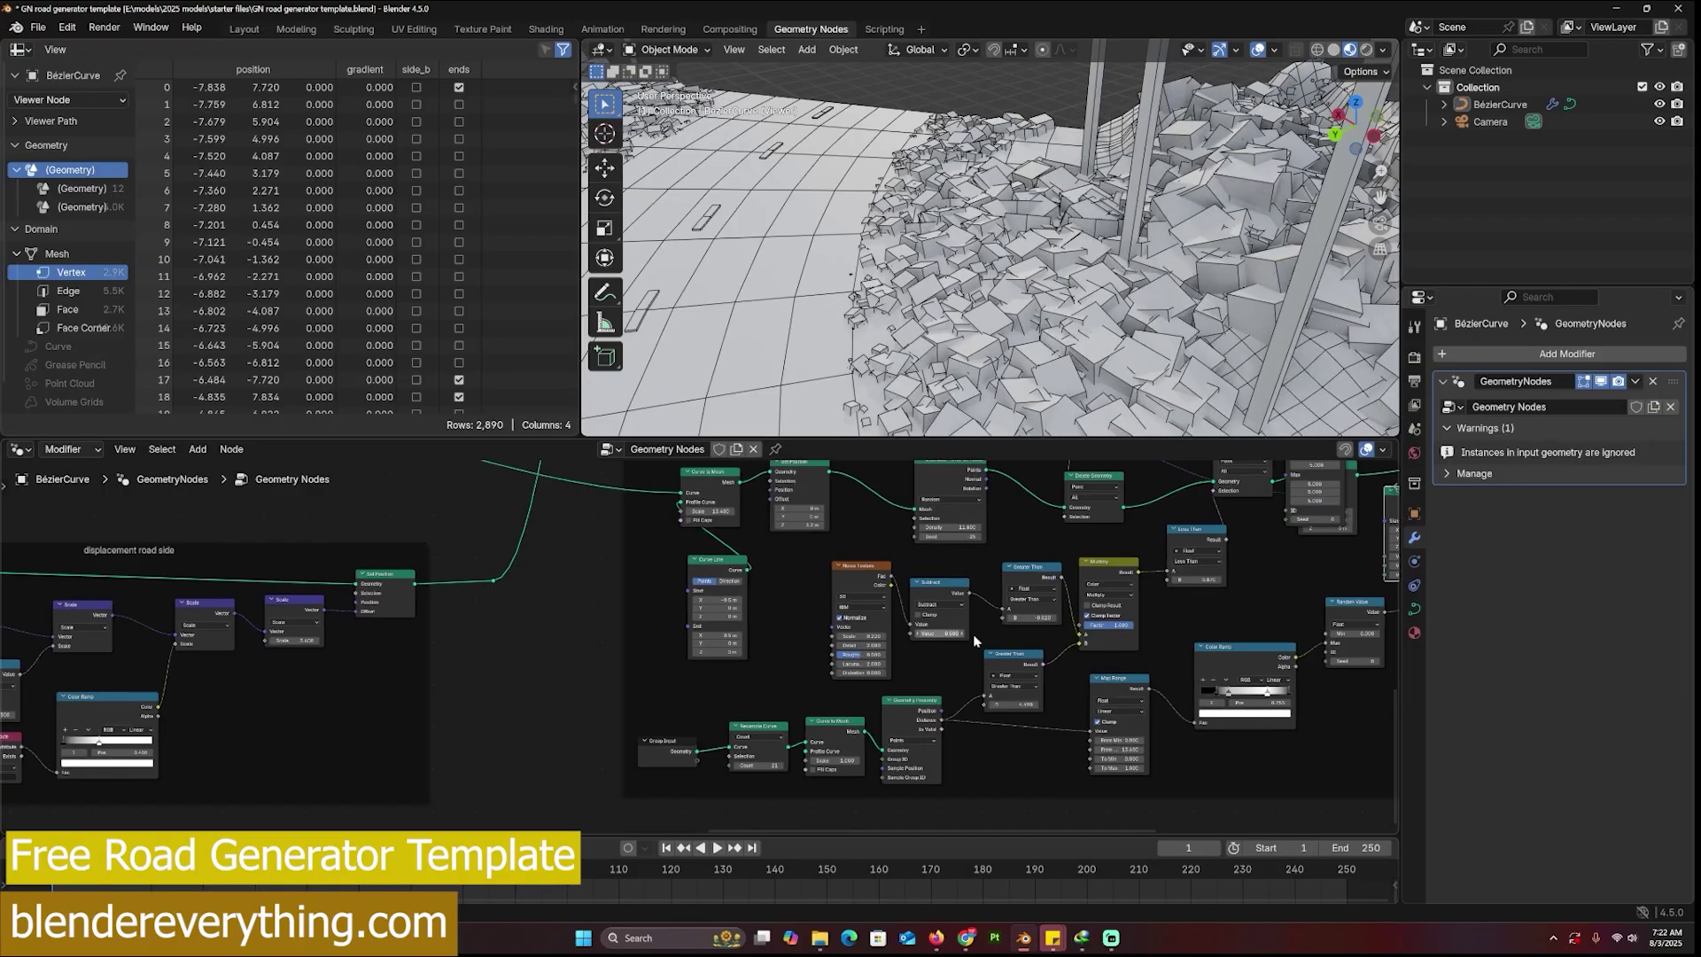
Step: Increase the Greater Than threshold after the noise Subtract node to limit the rocks to fewer patches
{"action": "scroll", "coordinate": [973, 641], "scroll_direction": "down", "scroll_amount": 1}
{"action": "middle_click_drag", "start_coordinate": [981, 642], "coordinate": [812, 646]}
{"action": "left_click_drag", "start_coordinate": [884, 612], "coordinate": [899, 610]}
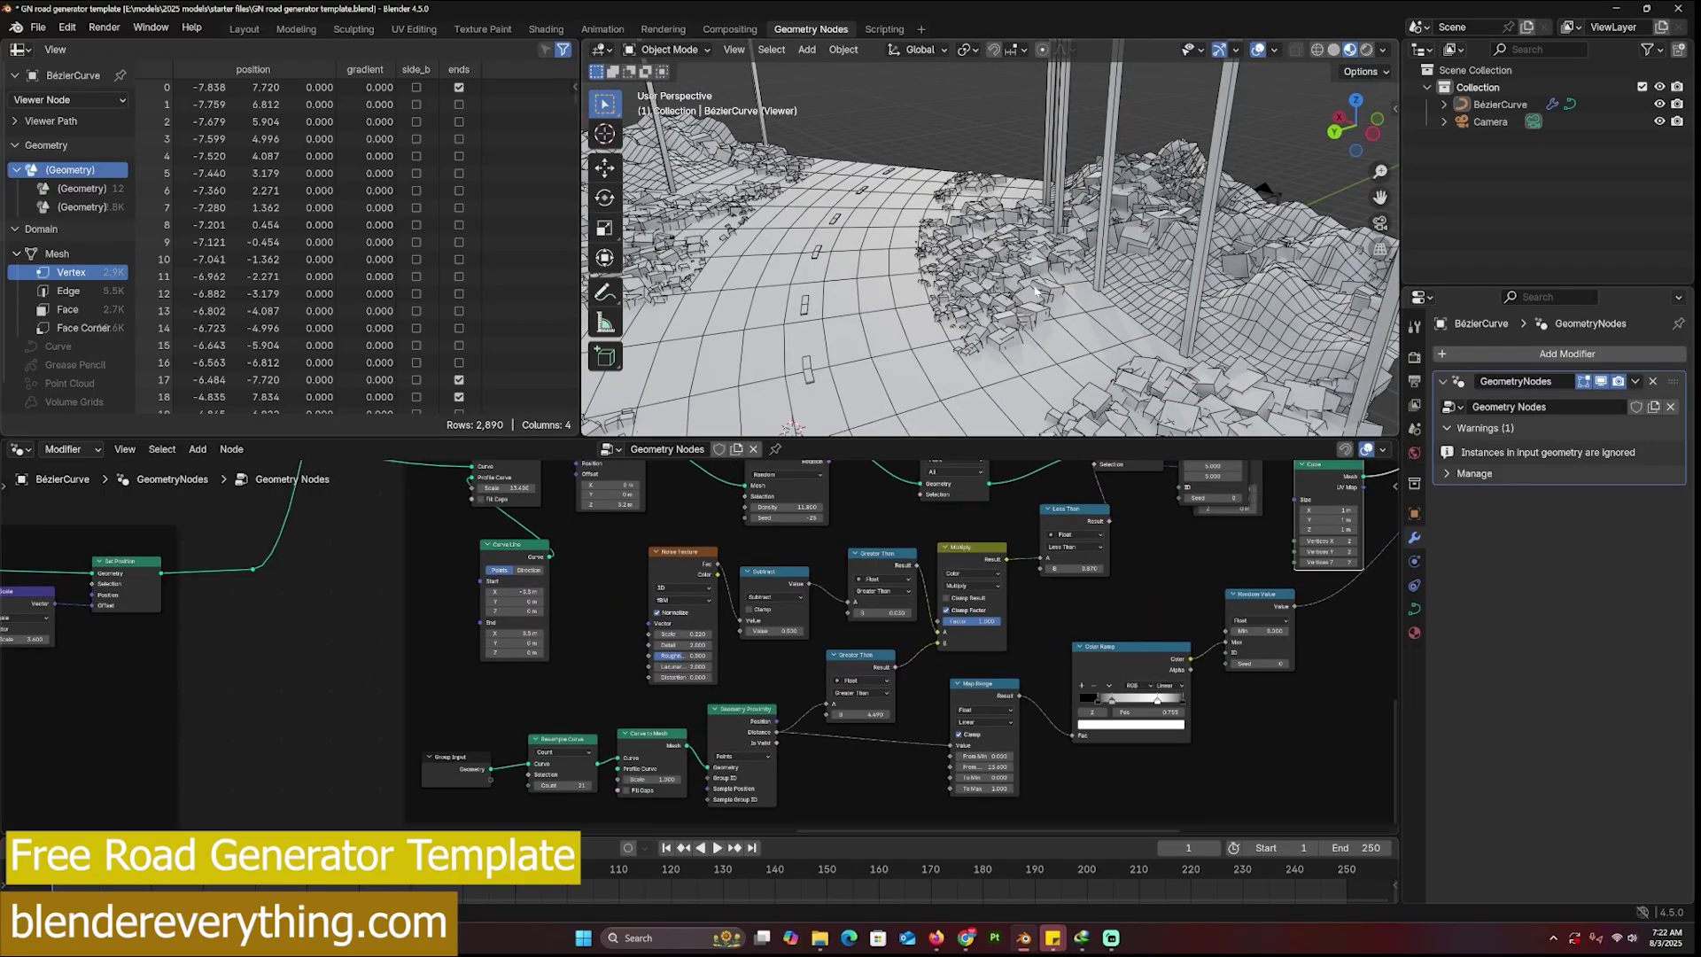
{"action": "middle_click_drag", "start_coordinate": [1031, 290], "coordinate": [994, 262]}
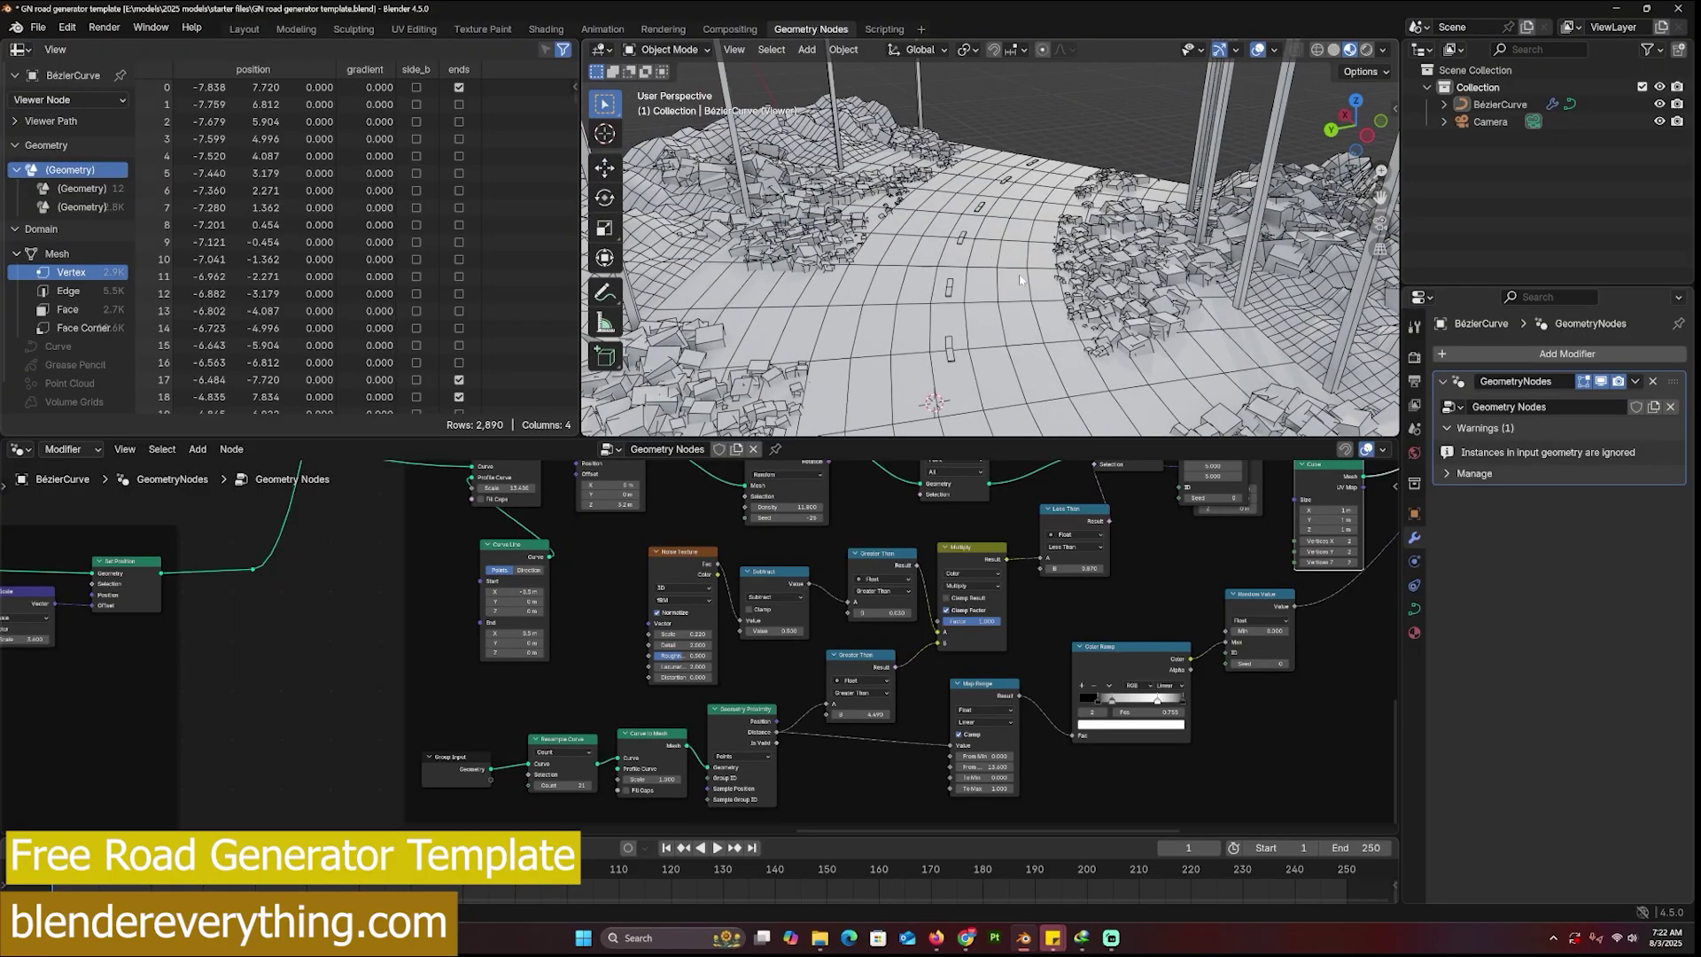
{"action": "scroll", "coordinate": [1122, 575], "scroll_direction": "down", "scroll_amount": 4}
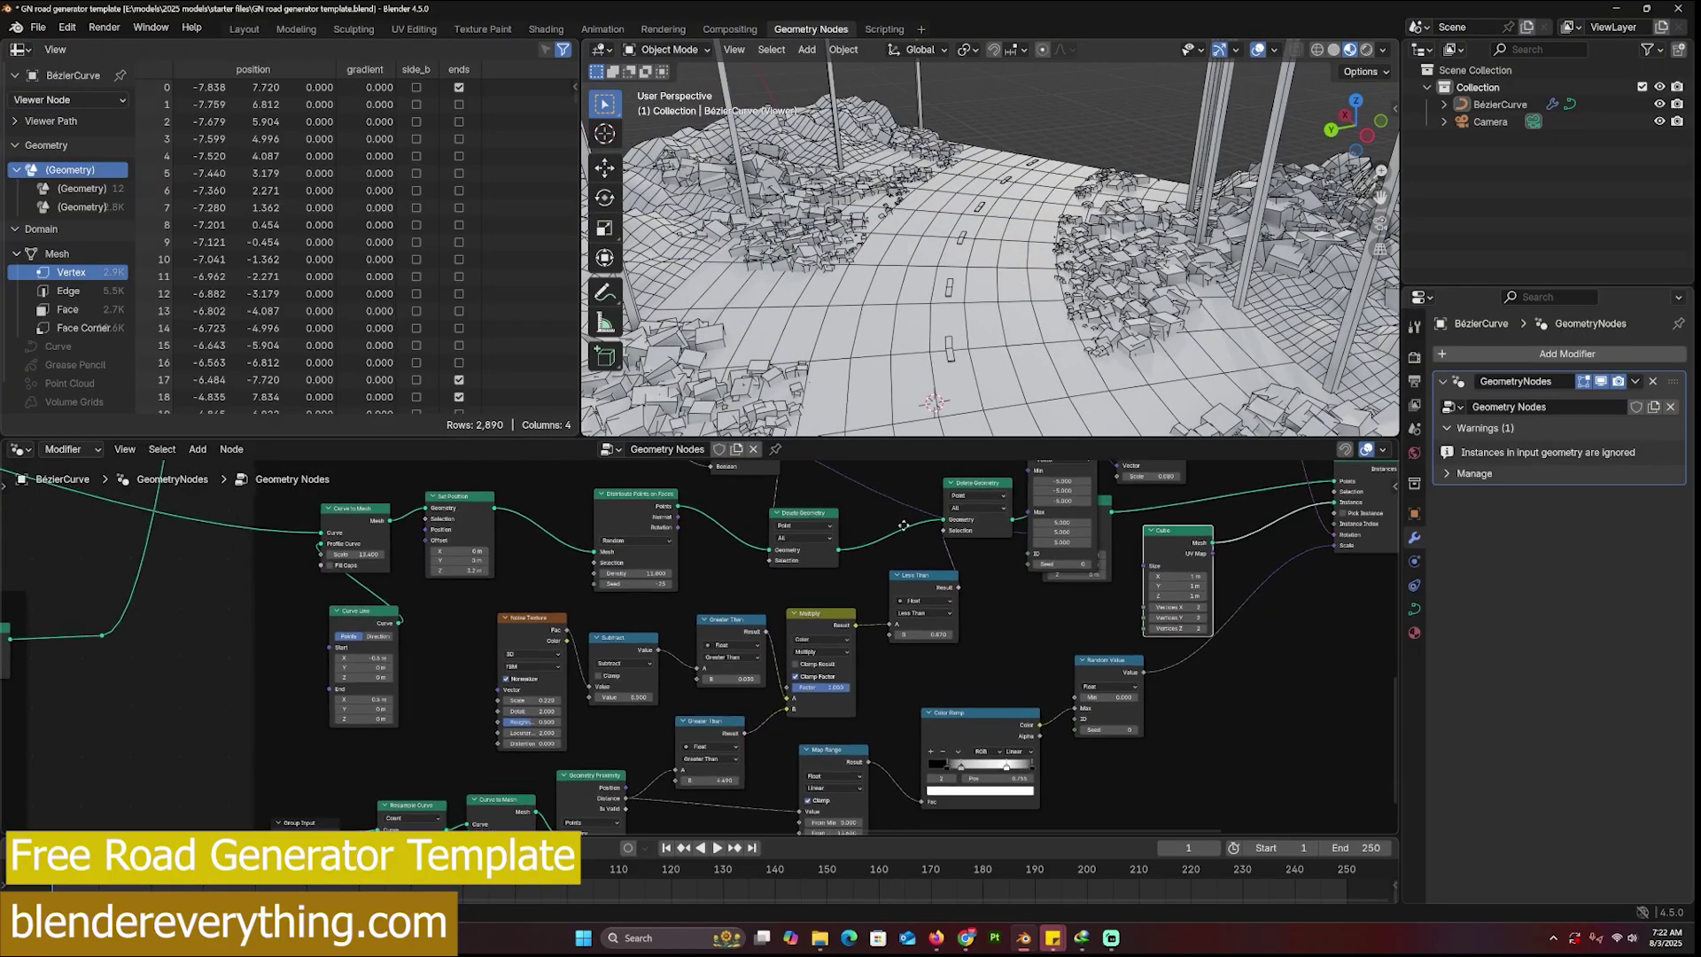
{"action": "scroll", "coordinate": [969, 581], "scroll_direction": "up", "scroll_amount": 3}
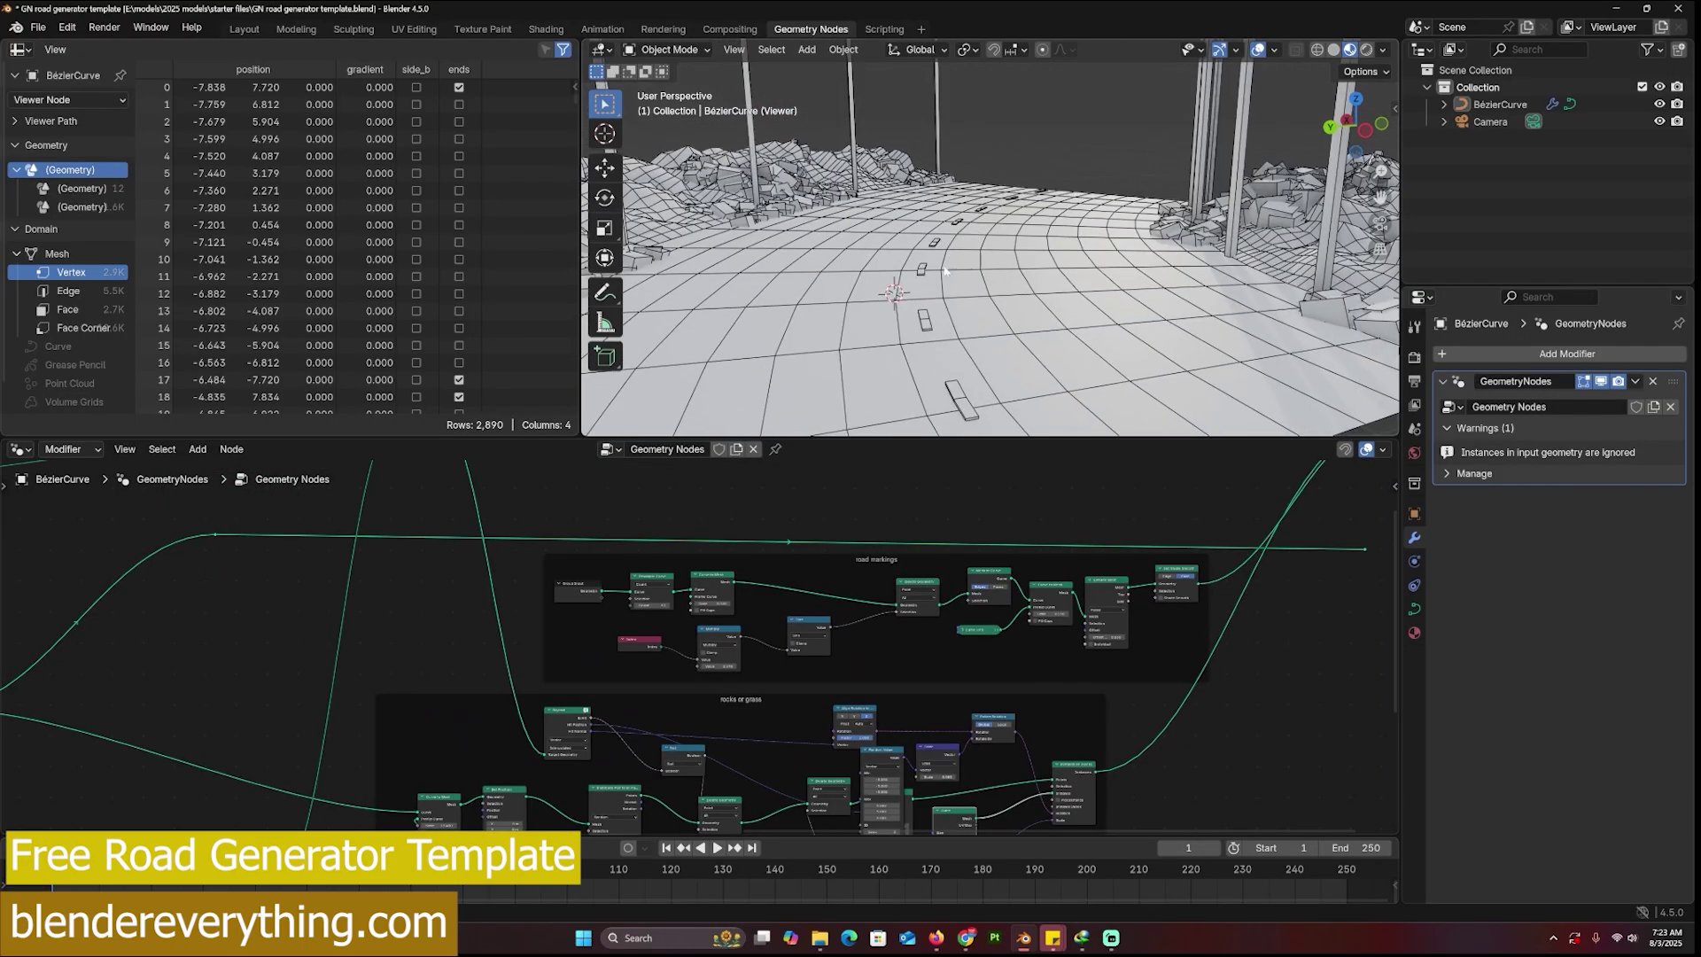
{"action": "scroll", "coordinate": [930, 560], "scroll_direction": "up", "scroll_amount": 2}
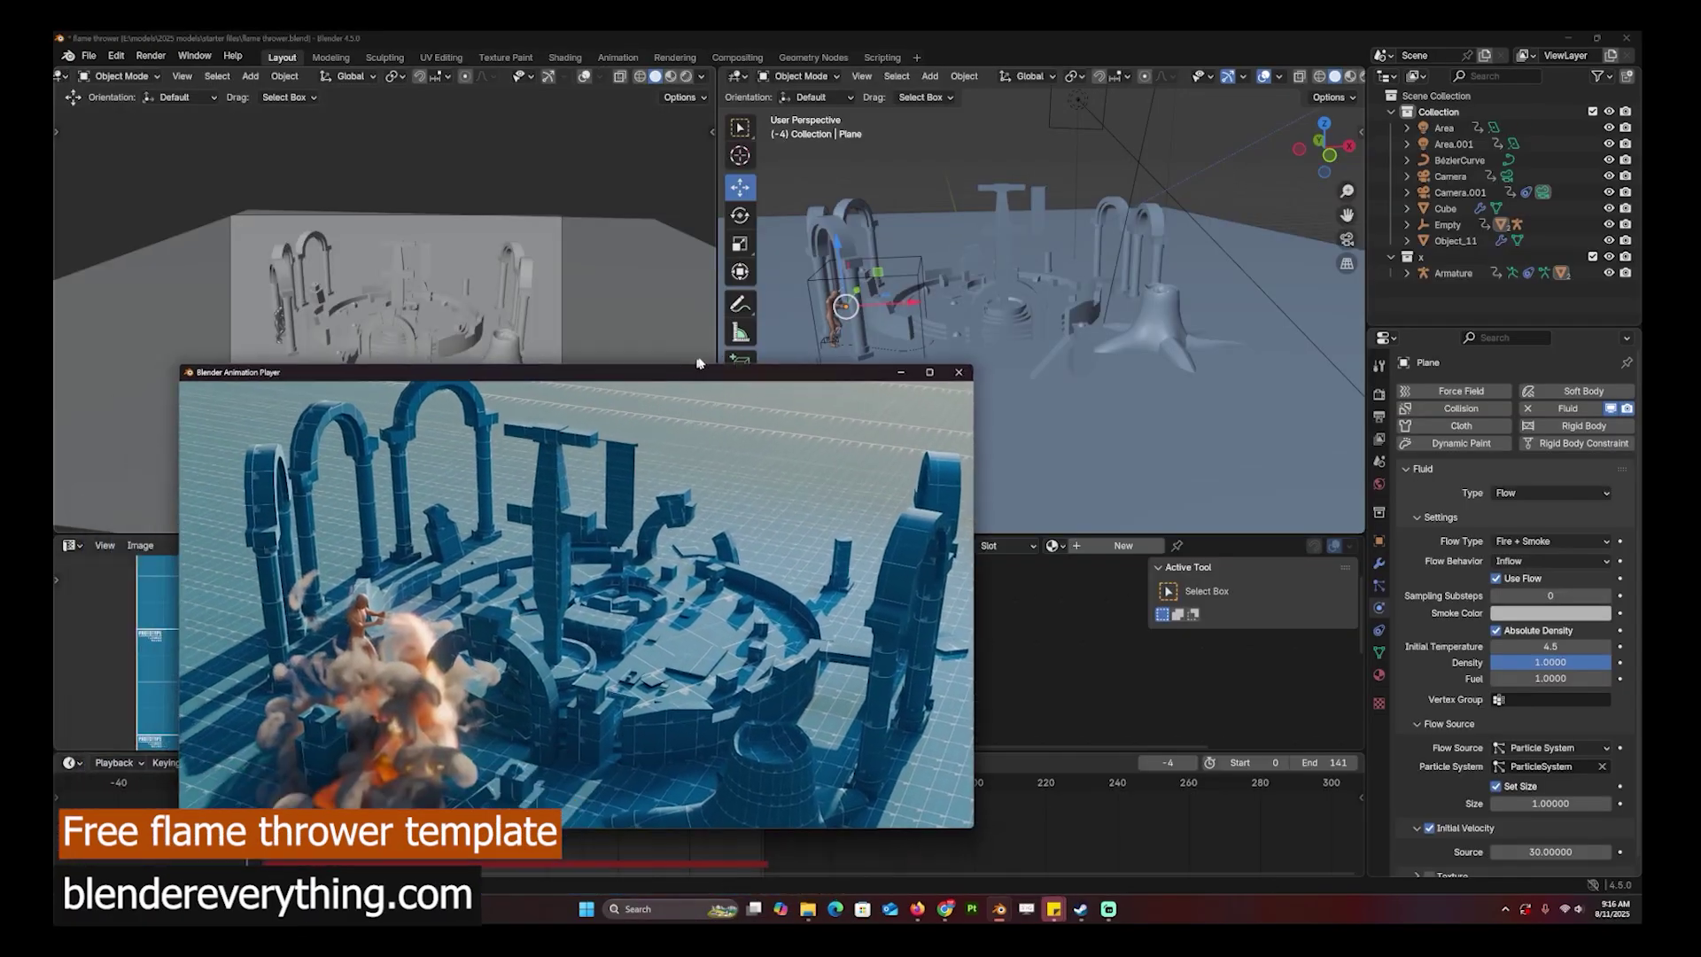
Step: Select the flame thrower's fluid domain cube and review its gas, fire and cache settings
{"action": "left_click_drag", "start_coordinate": [697, 365], "coordinate": [724, 347]}
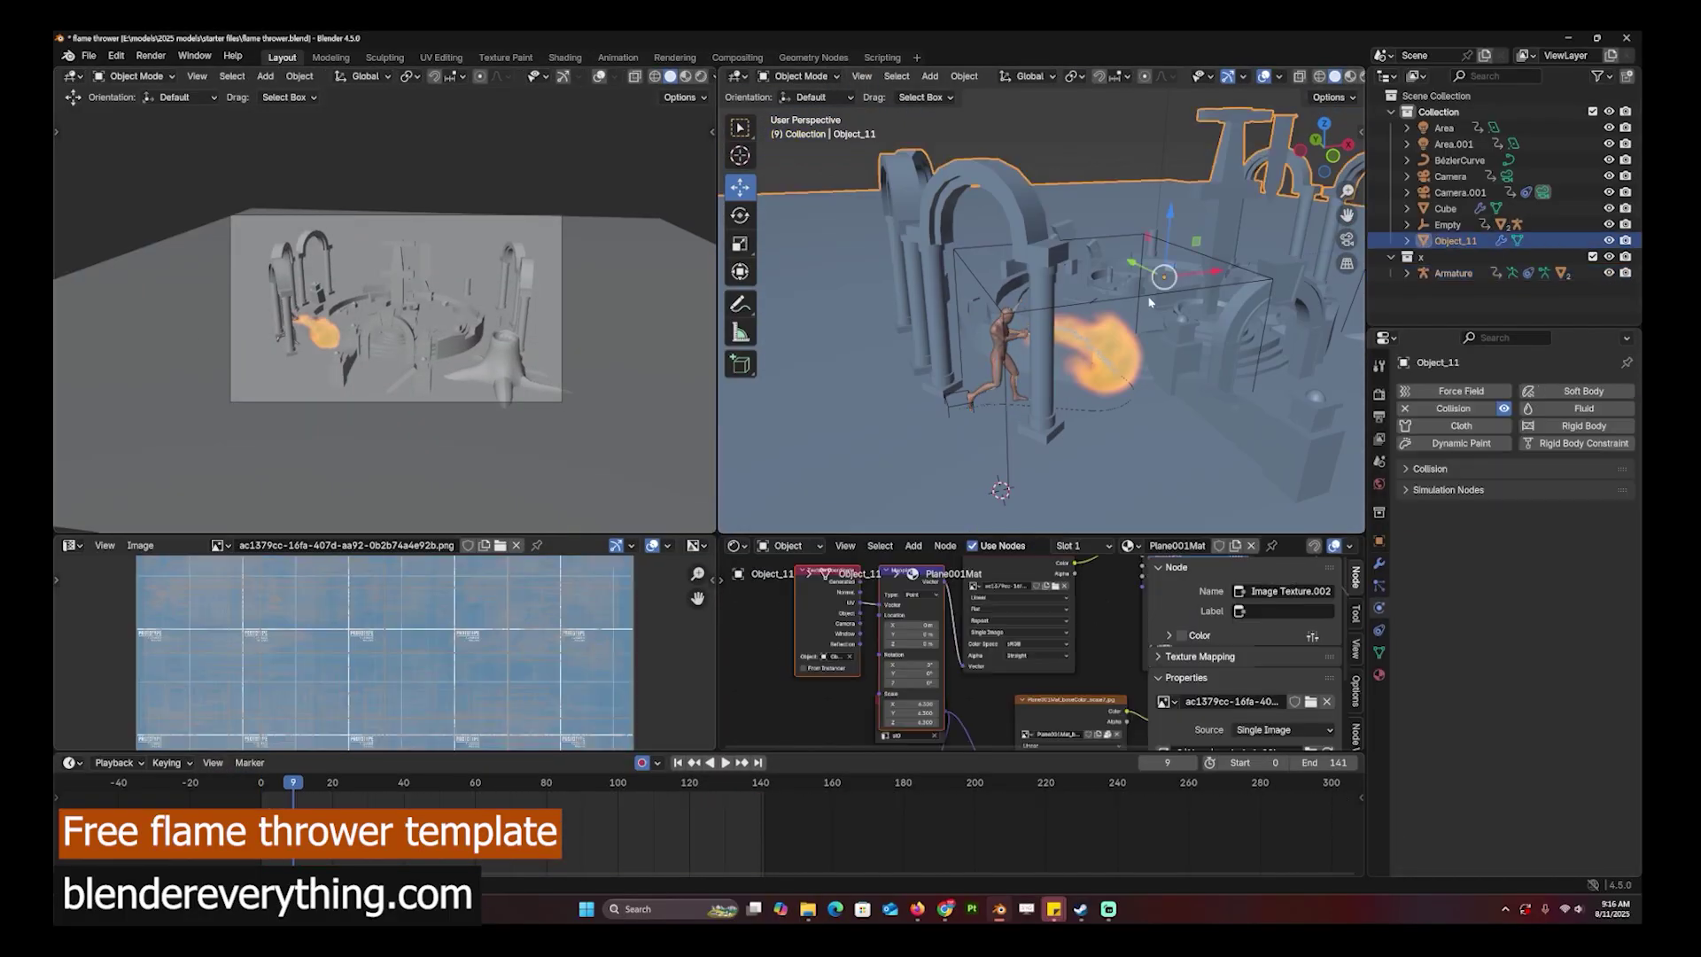
{"action": "left_click", "coordinate": [1149, 302]}
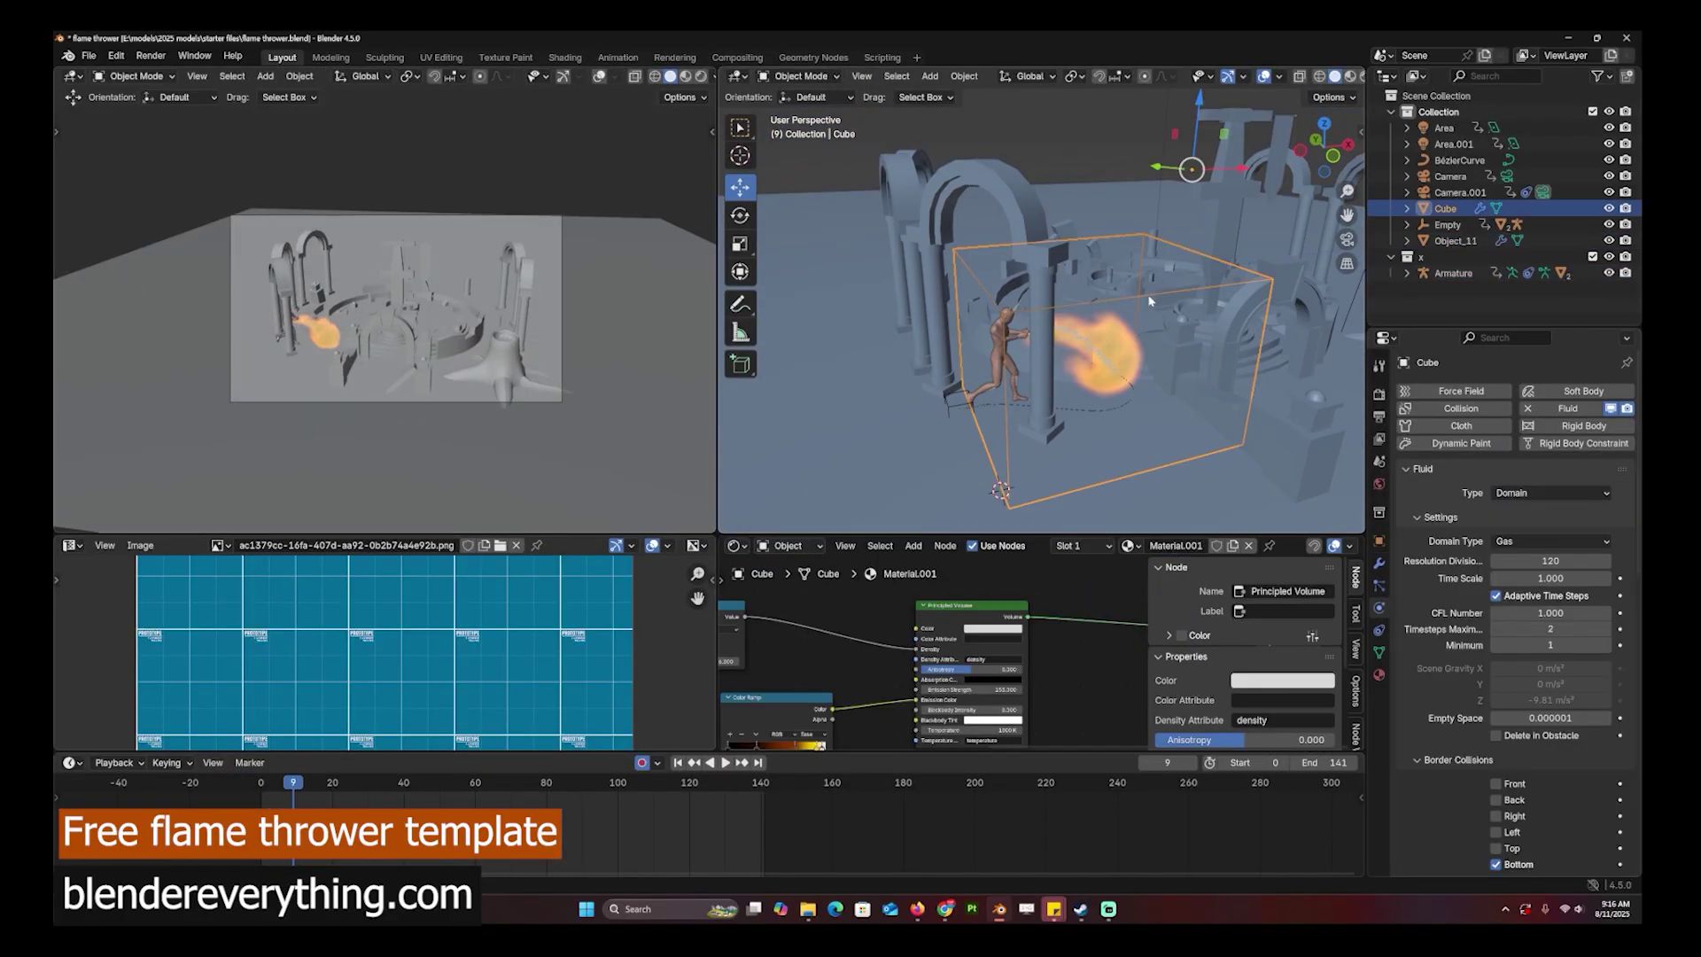
{"action": "scroll", "coordinate": [1467, 665], "scroll_direction": "down", "scroll_amount": 10}
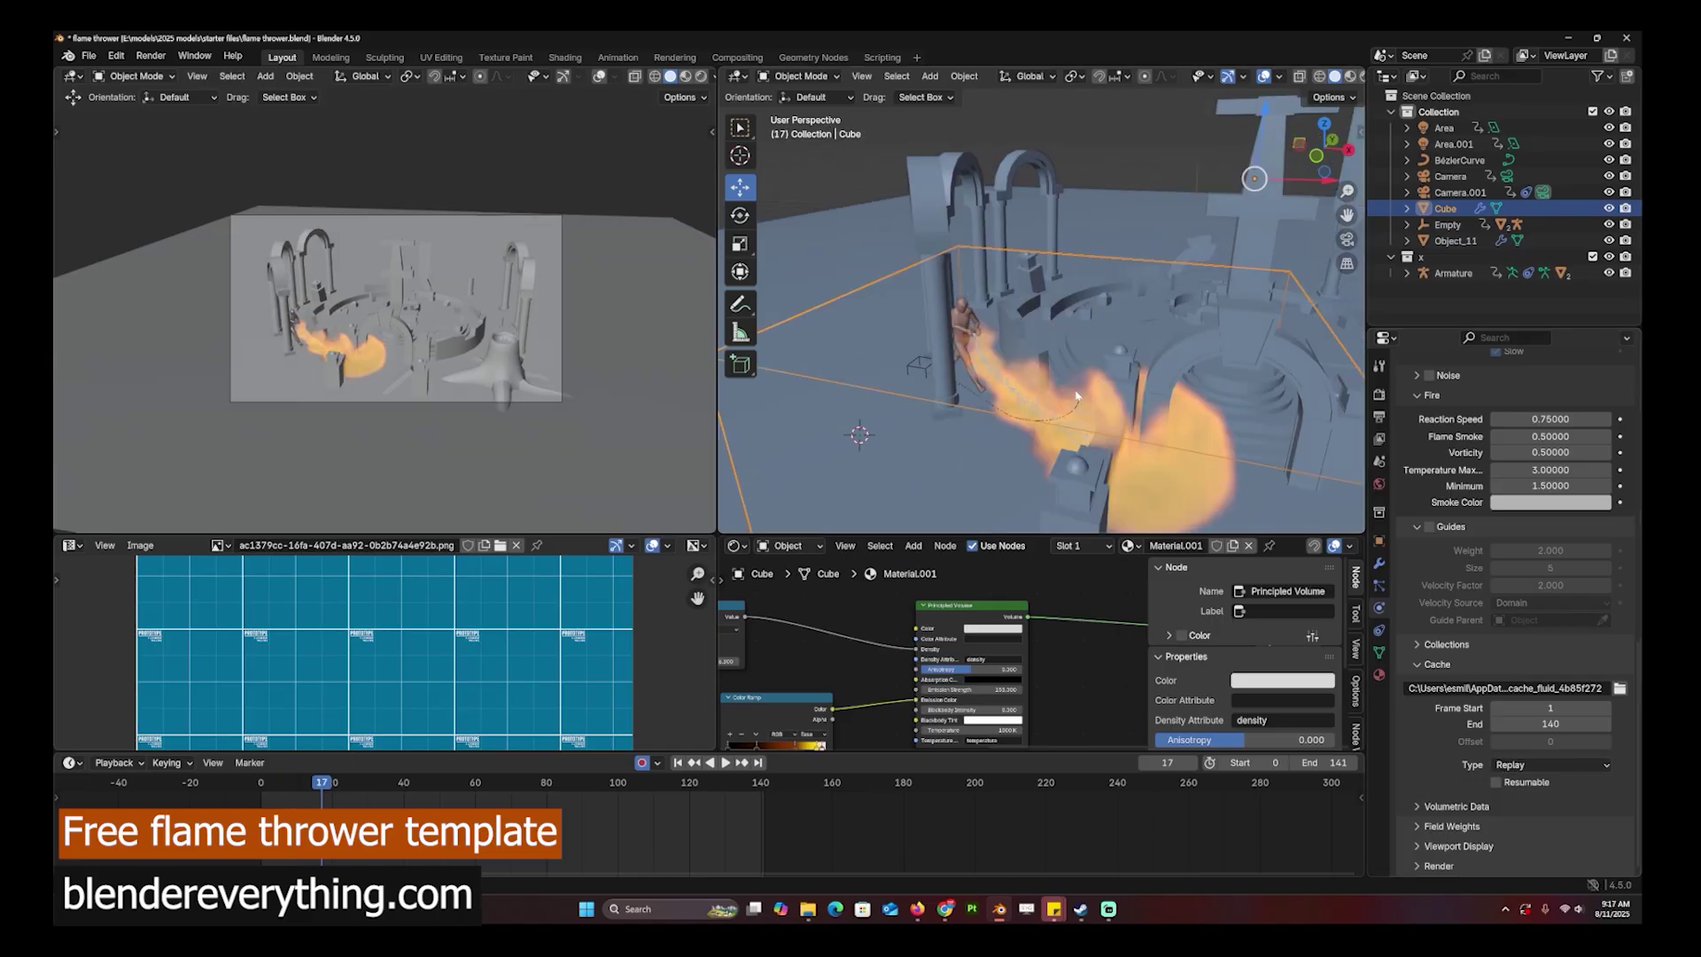
{"action": "middle_click_drag", "start_coordinate": [1076, 394], "coordinate": [1127, 381]}
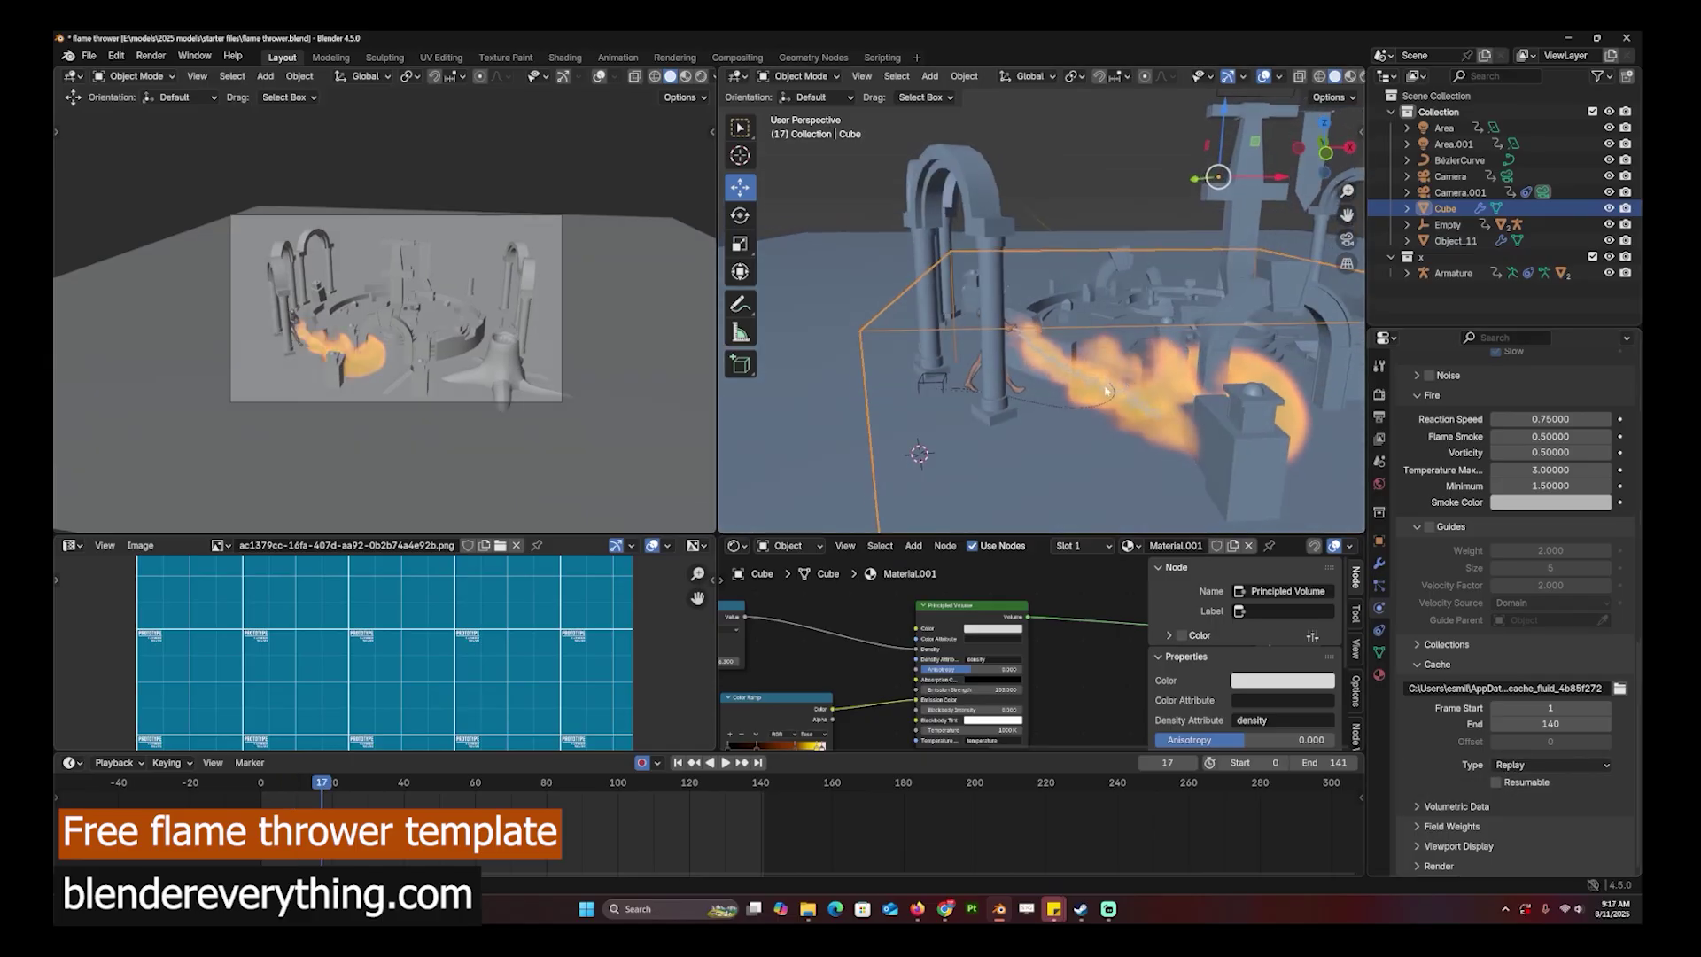
Step: Select the flow emitter plane at the character's hands and examine its particles and fire and smoke settings
{"action": "scroll", "coordinate": [1063, 394], "scroll_direction": "up", "scroll_amount": 6}
{"action": "left_click", "coordinate": [965, 385]}
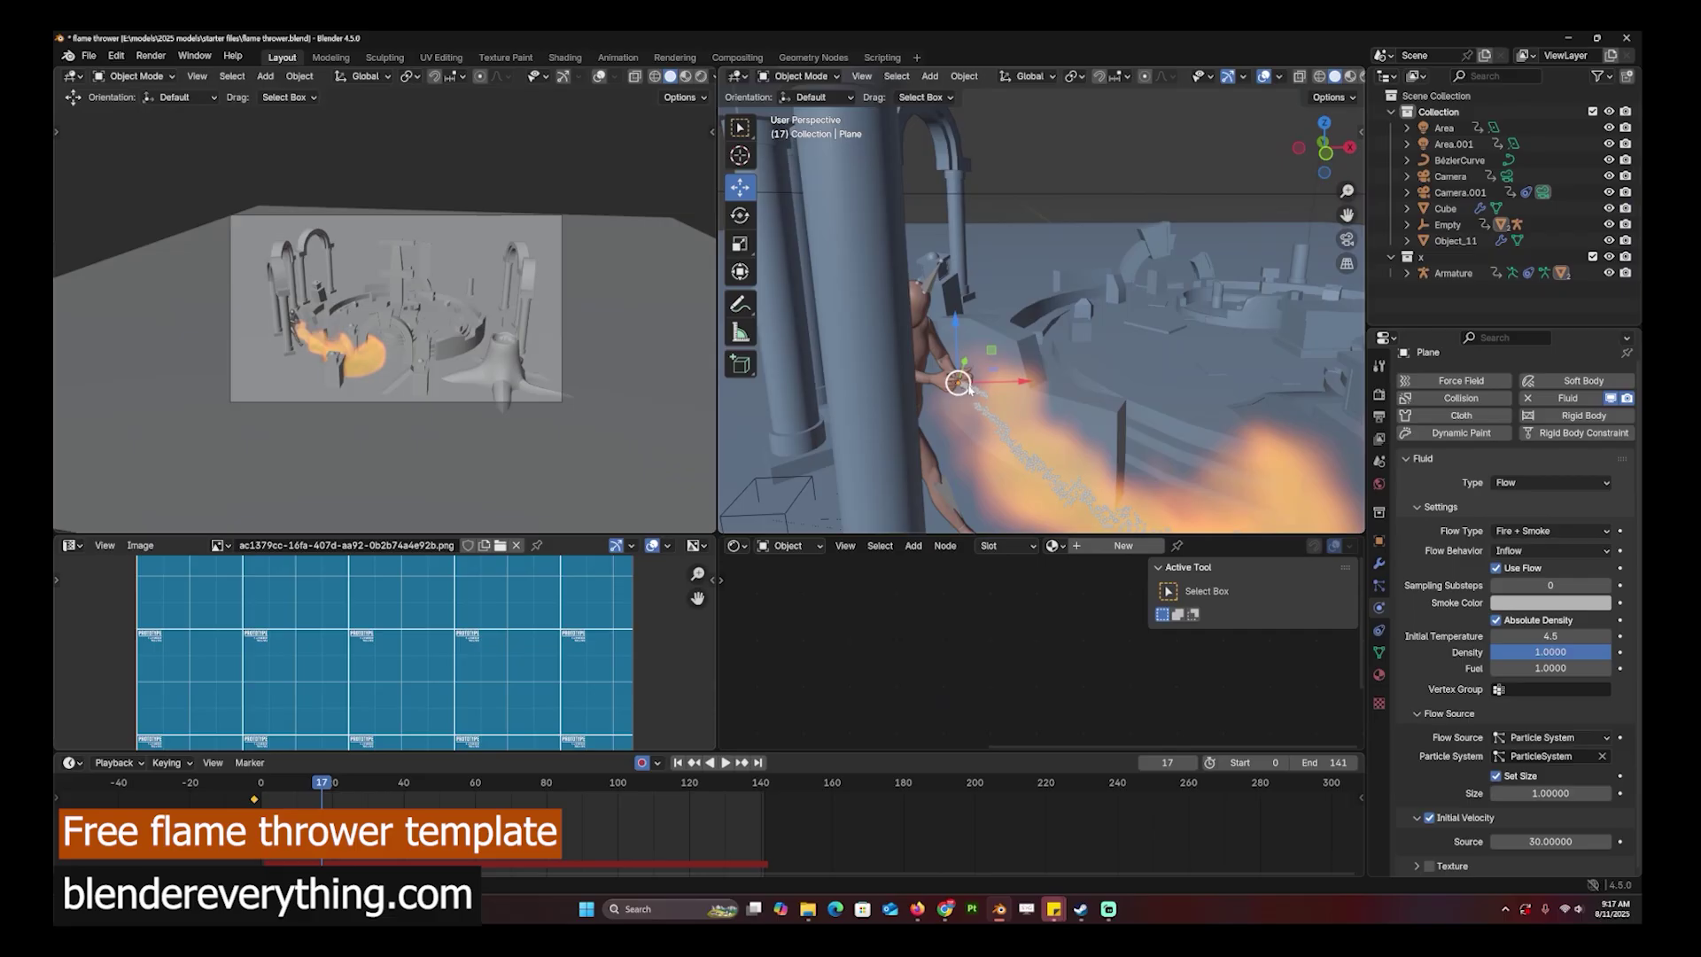
{"action": "middle_click_drag", "start_coordinate": [1037, 452], "coordinate": [915, 407]}
{"action": "scroll", "coordinate": [992, 403], "scroll_direction": "up", "scroll_amount": 3}
{"action": "scroll", "coordinate": [872, 418], "scroll_direction": "up", "scroll_amount": 3}
{"action": "scroll", "coordinate": [877, 421], "scroll_direction": "down", "scroll_amount": 3}
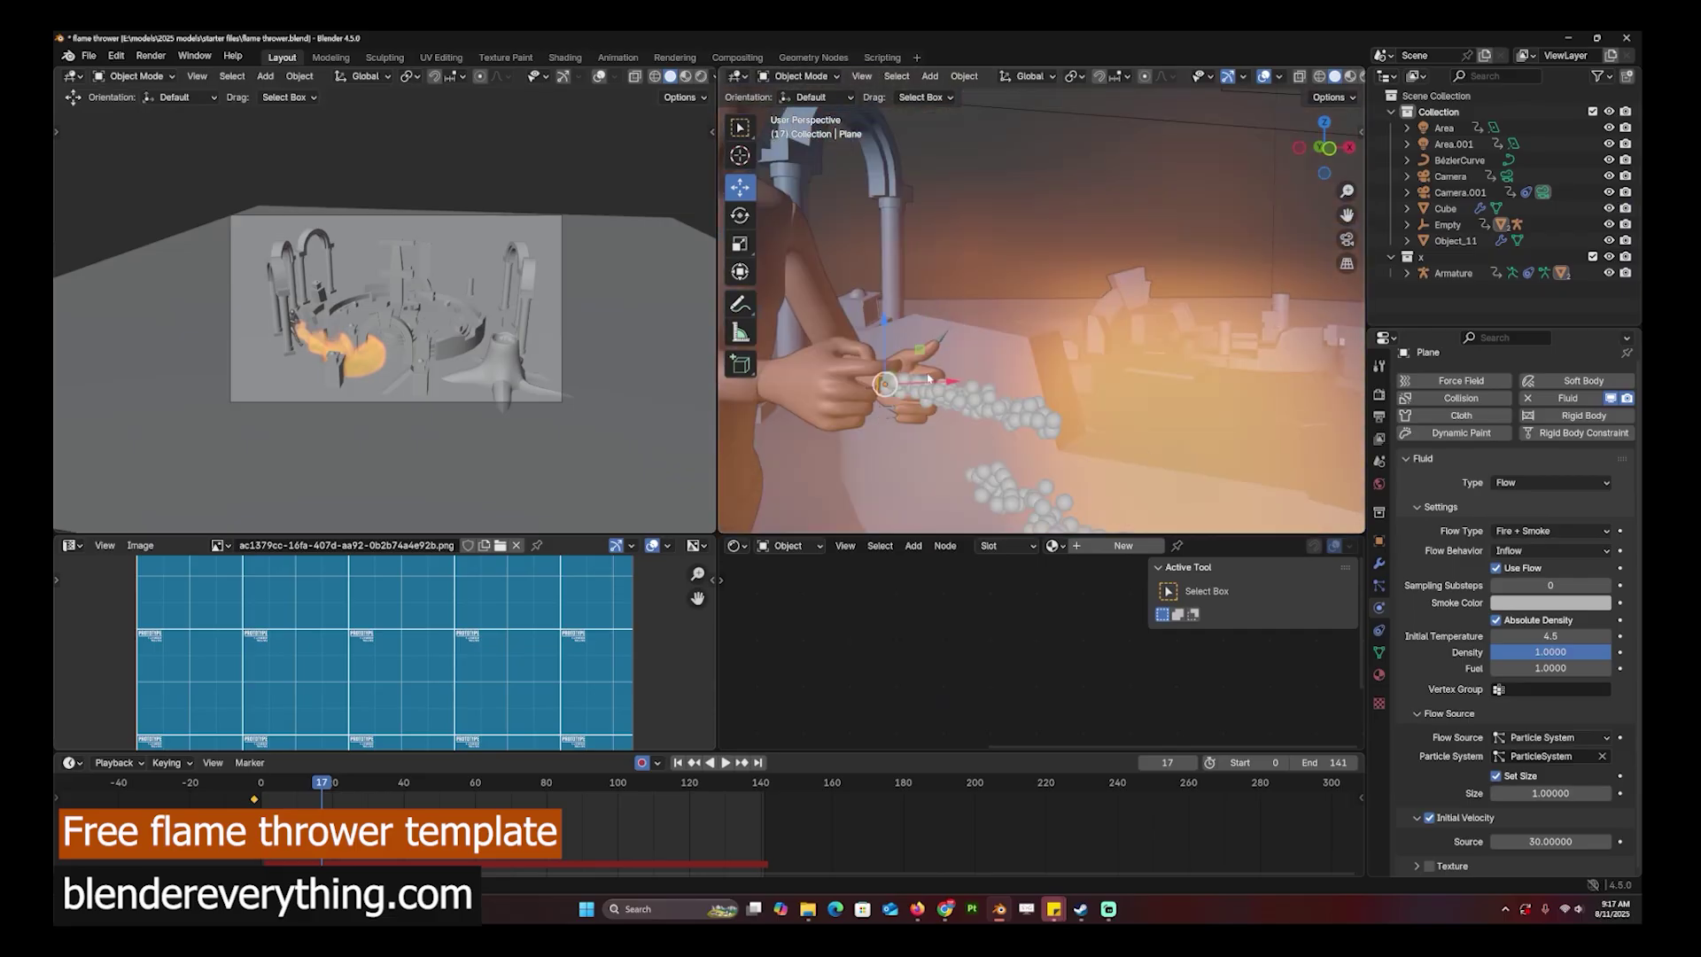
{"action": "scroll", "coordinate": [1229, 493], "scroll_direction": "down", "scroll_amount": 6}
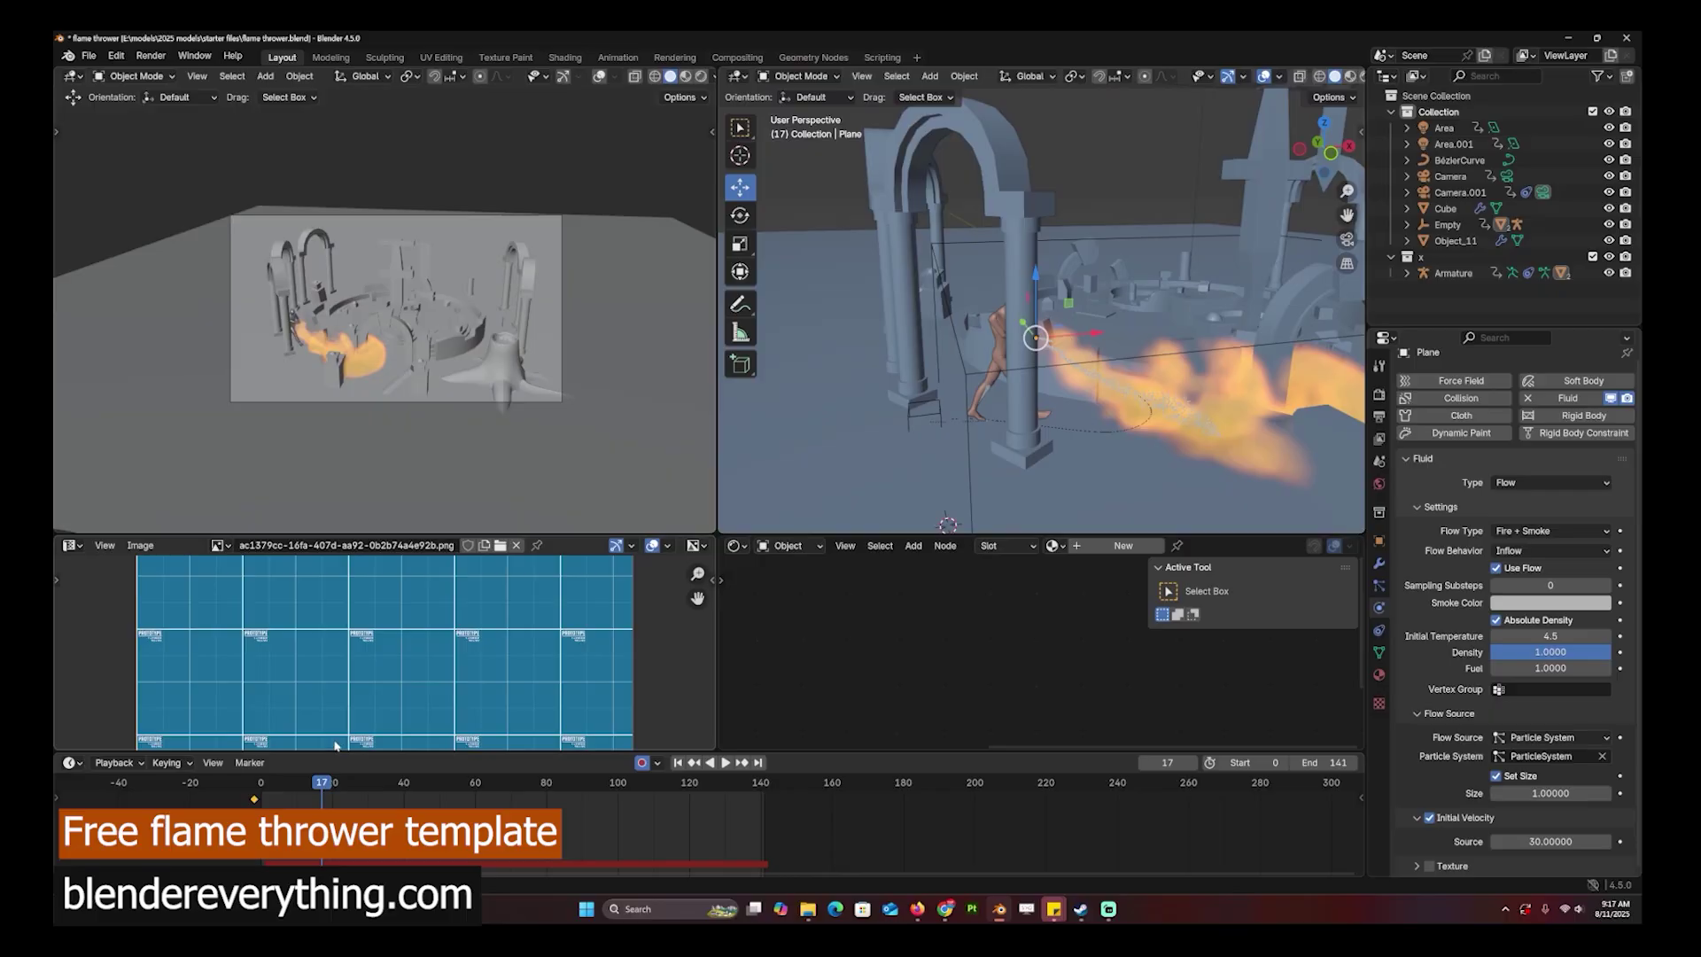
Step: Go to frame 10 of the flame animation and review the emitter plane's particle settings
{"action": "left_click", "coordinate": [232, 783]}
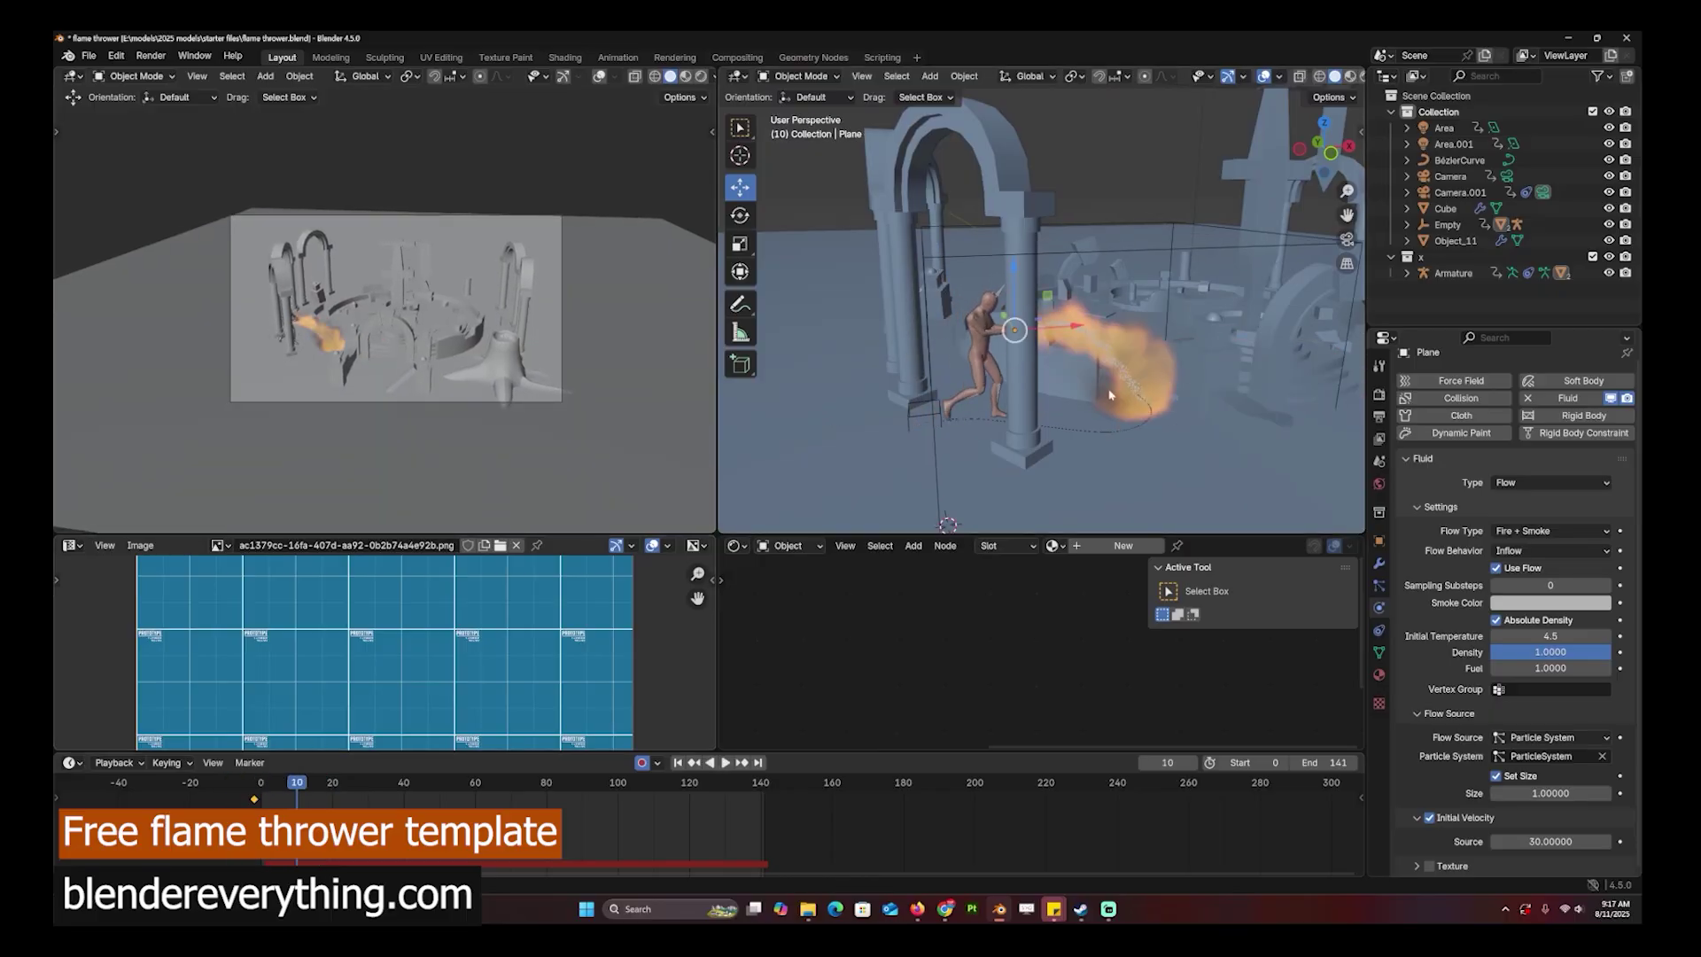
{"action": "left_click", "coordinate": [1378, 586]}
{"action": "scroll", "coordinate": [1463, 735], "scroll_direction": "down", "scroll_amount": 8}
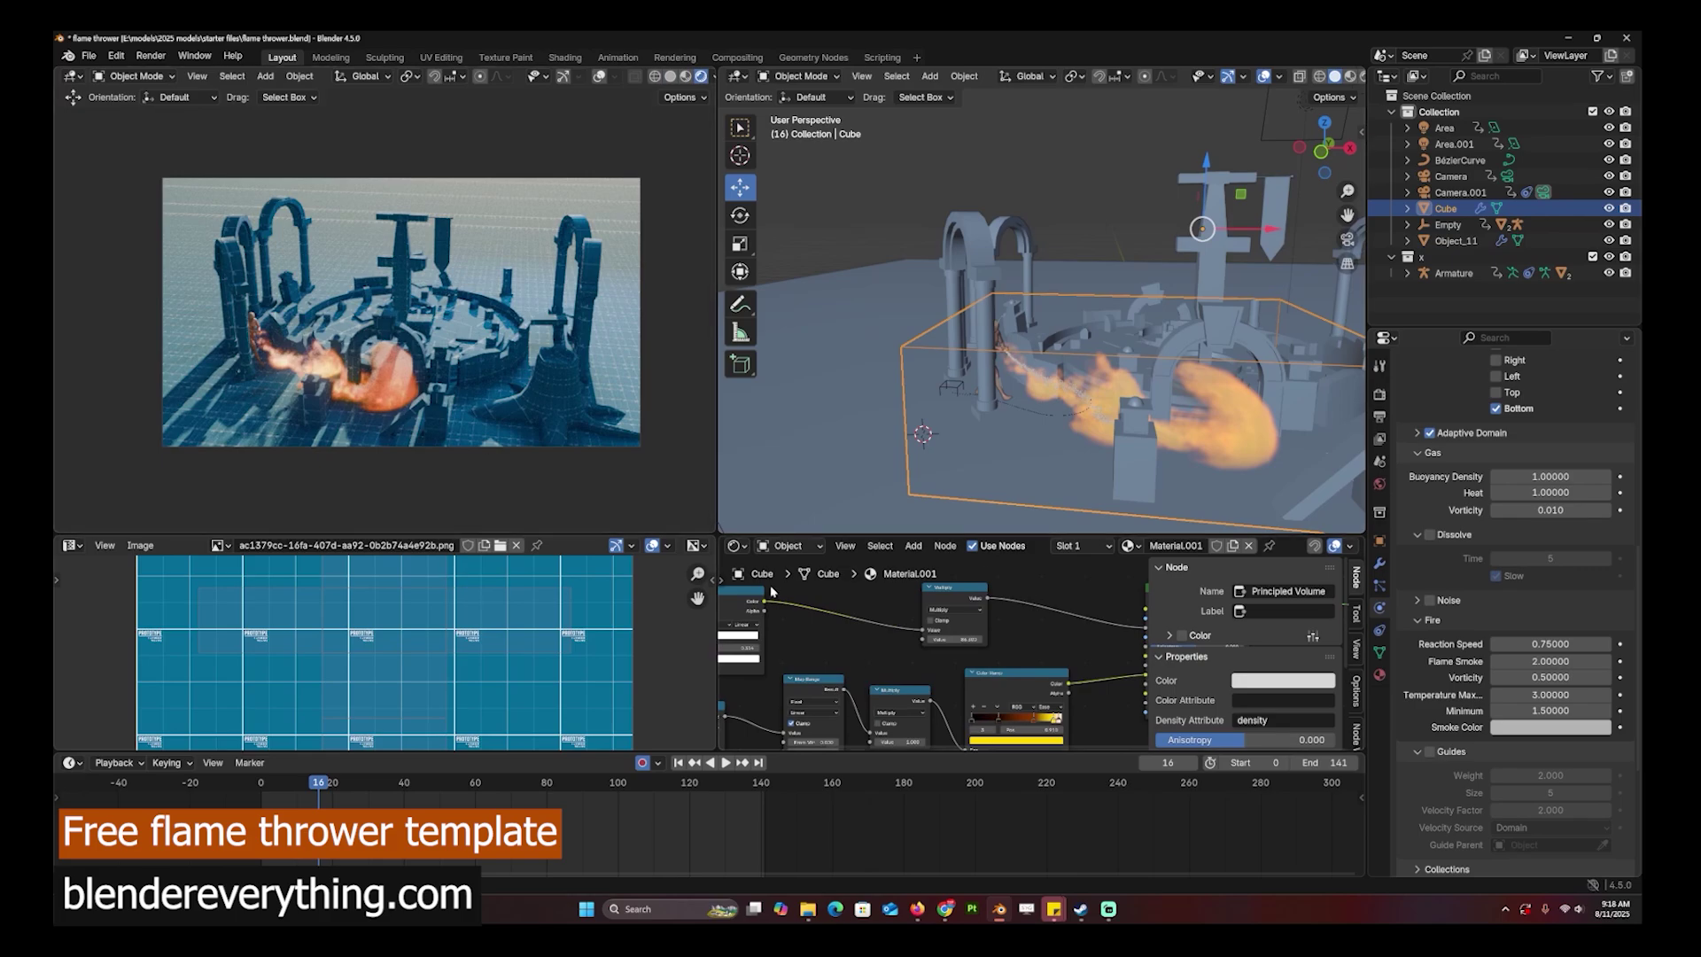
Step: Try moving the black stop toward white on the Color Ramp fed by Volume Info density in the fluid domain's material
{"action": "scroll", "coordinate": [788, 587], "scroll_direction": "down", "scroll_amount": 3}
{"action": "middle_click_drag", "start_coordinate": [790, 586], "coordinate": [884, 586]}
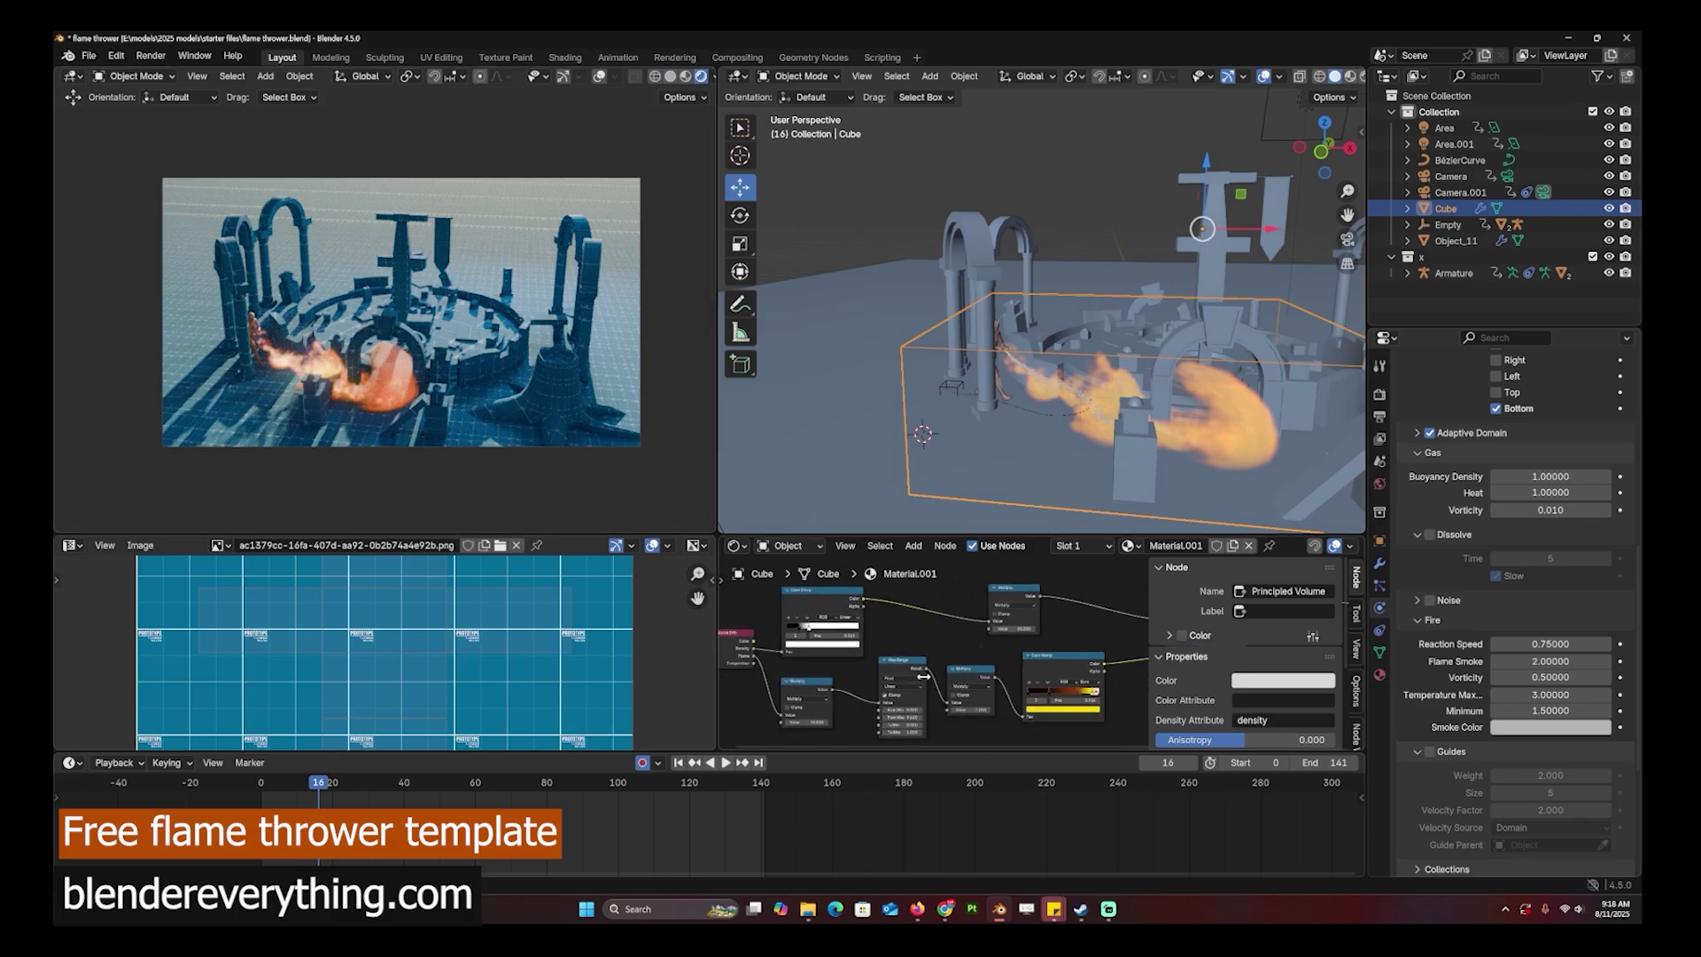
{"action": "middle_click_drag", "start_coordinate": [922, 677], "coordinate": [978, 650]}
{"action": "scroll", "coordinate": [876, 633], "scroll_direction": "up", "scroll_amount": 2}
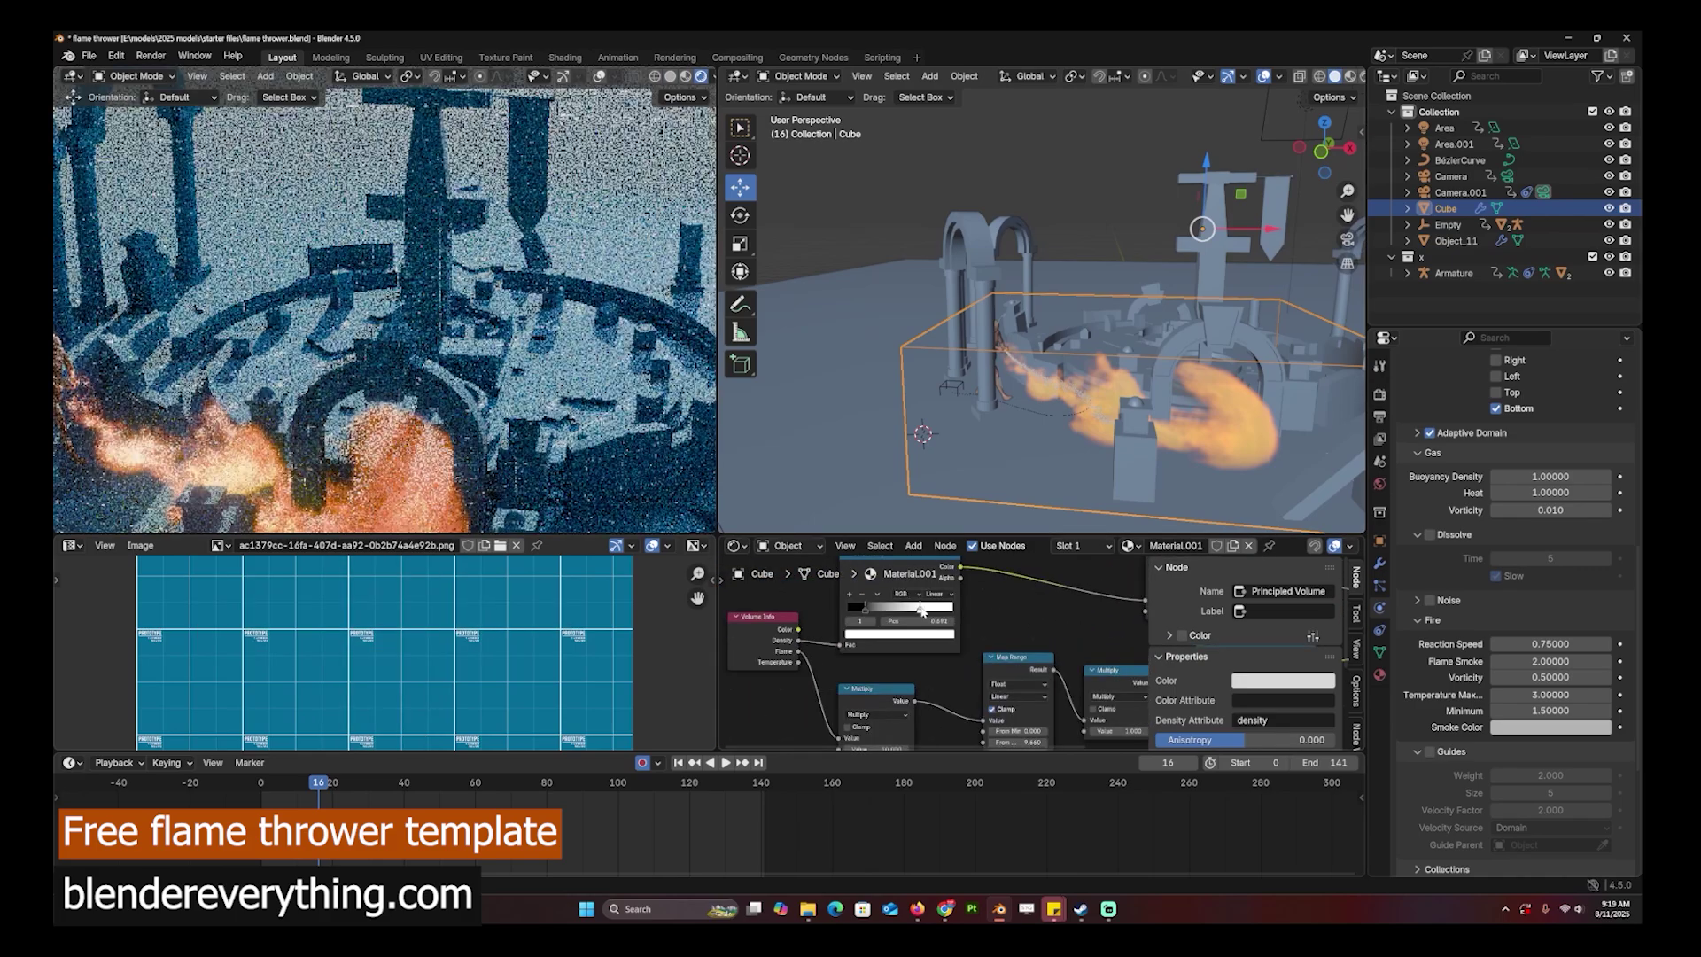
{"action": "left_click_drag", "start_coordinate": [865, 610], "coordinate": [904, 611]}
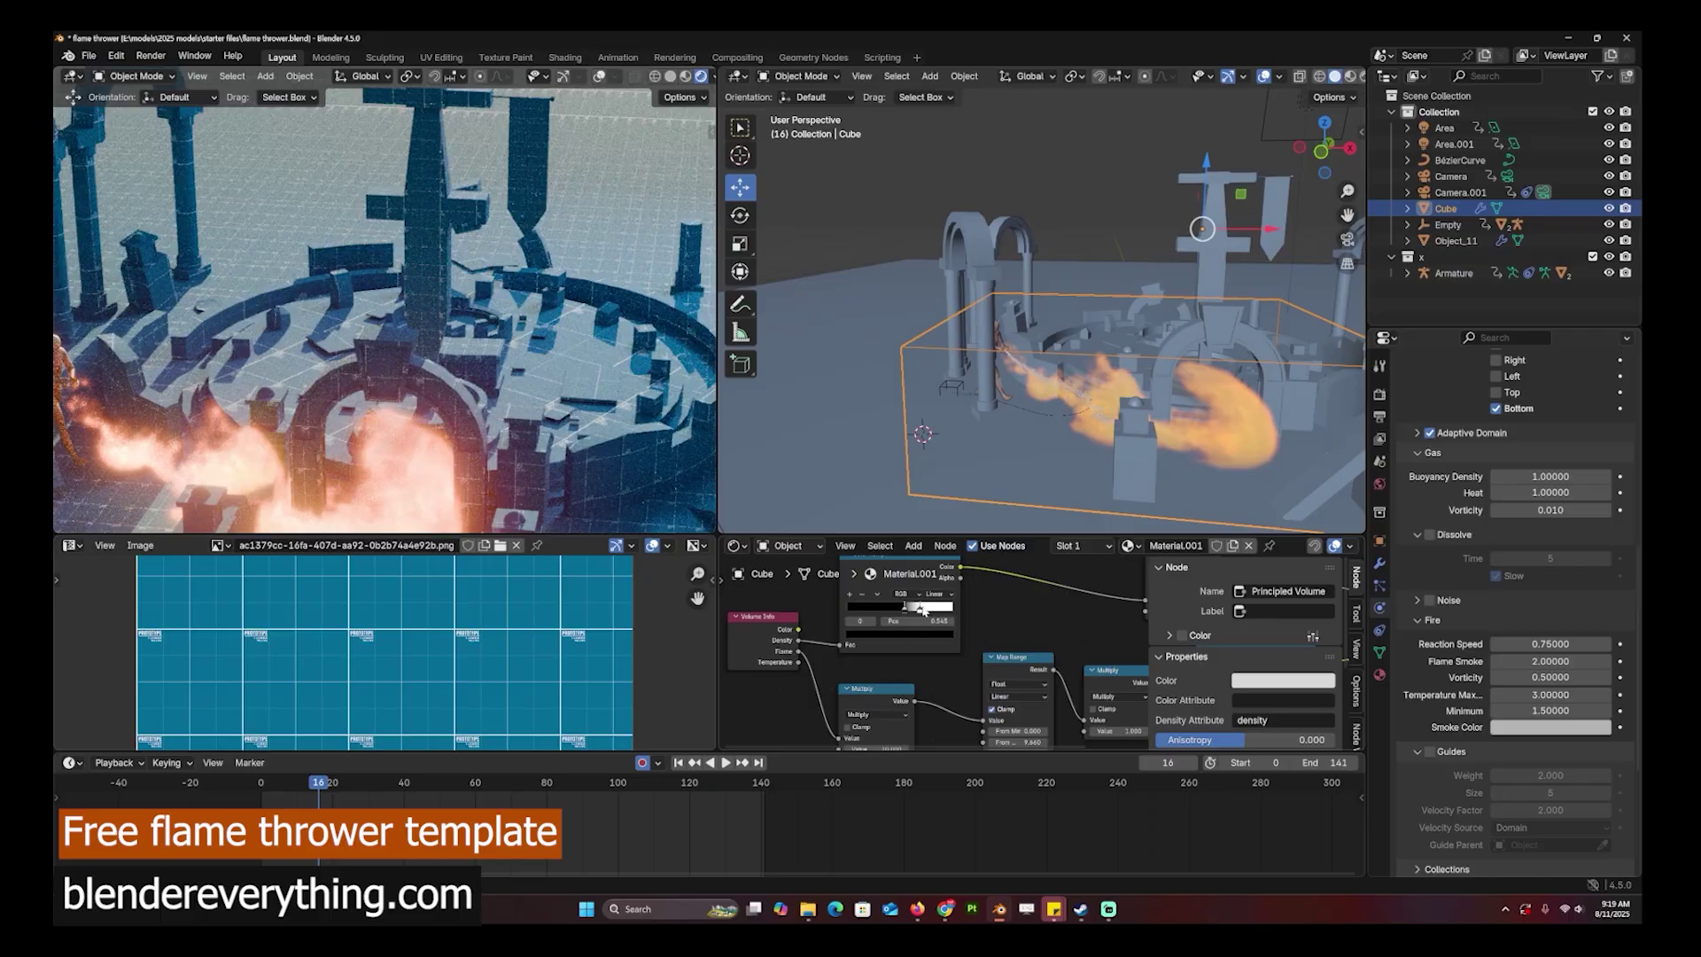
{"action": "key", "text": "ctrl+z"}
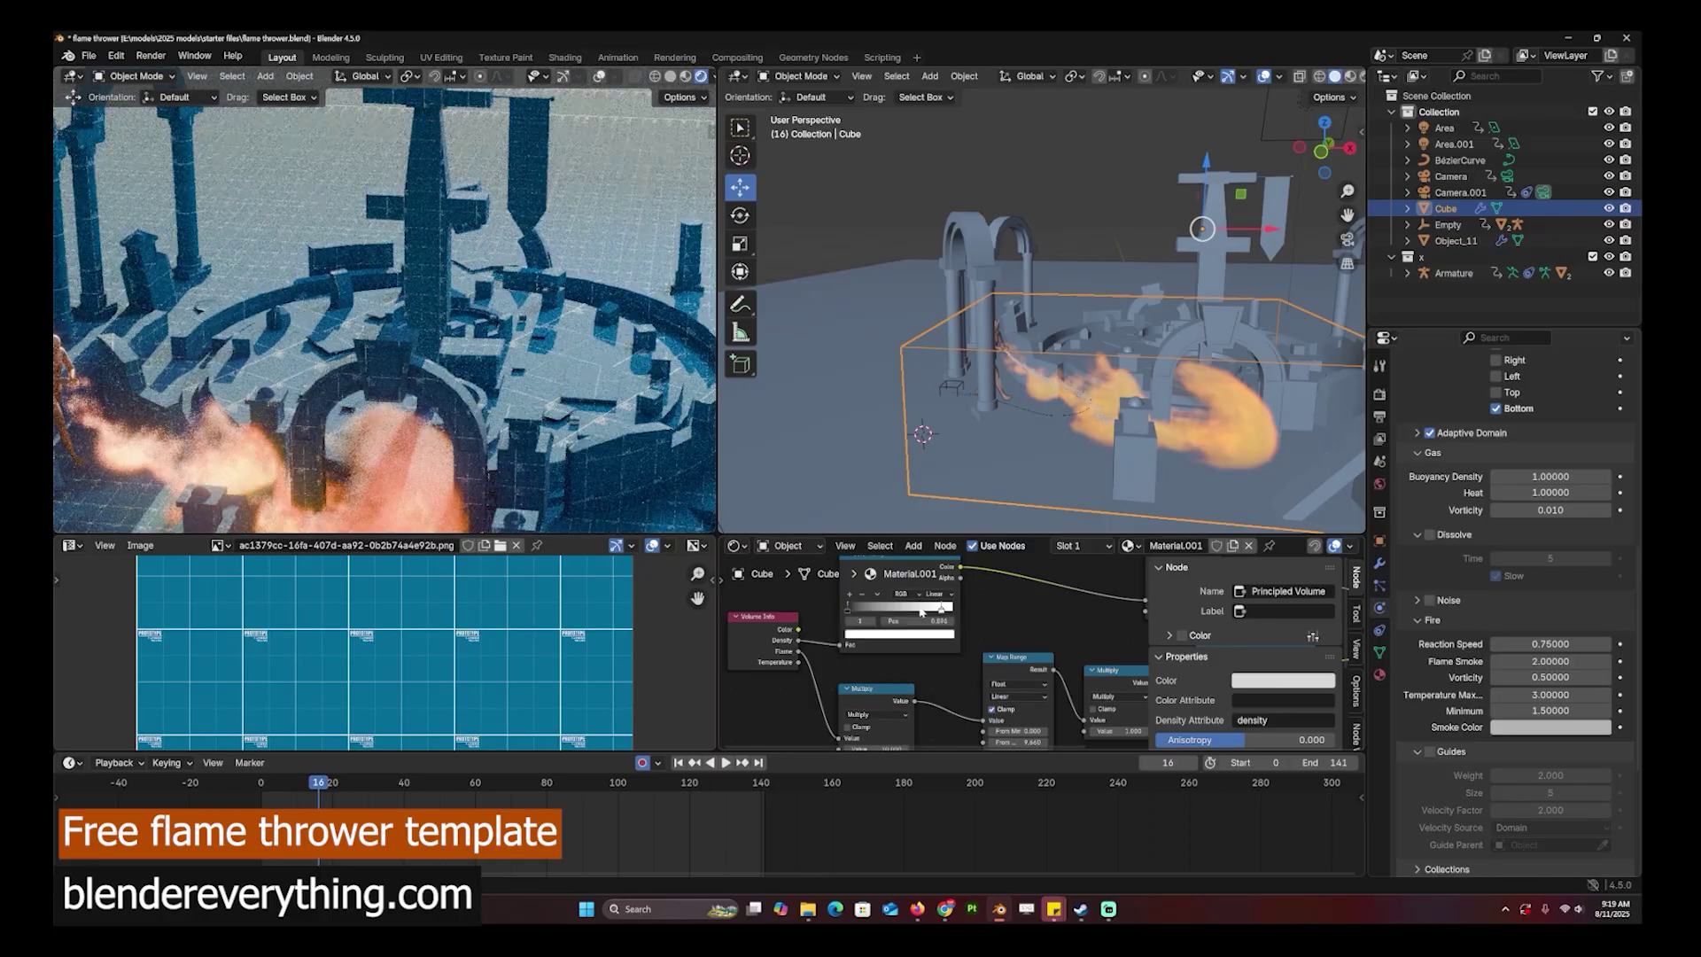
Step: Move the density Color Ramp's white stop close to the black one and raise the Multiply value that follows it
{"action": "left_click_drag", "start_coordinate": [906, 612], "coordinate": [859, 611]}
{"action": "scroll", "coordinate": [1125, 611], "scroll_direction": "down", "scroll_amount": 1}
{"action": "middle_click_drag", "start_coordinate": [1141, 611], "coordinate": [945, 585]}
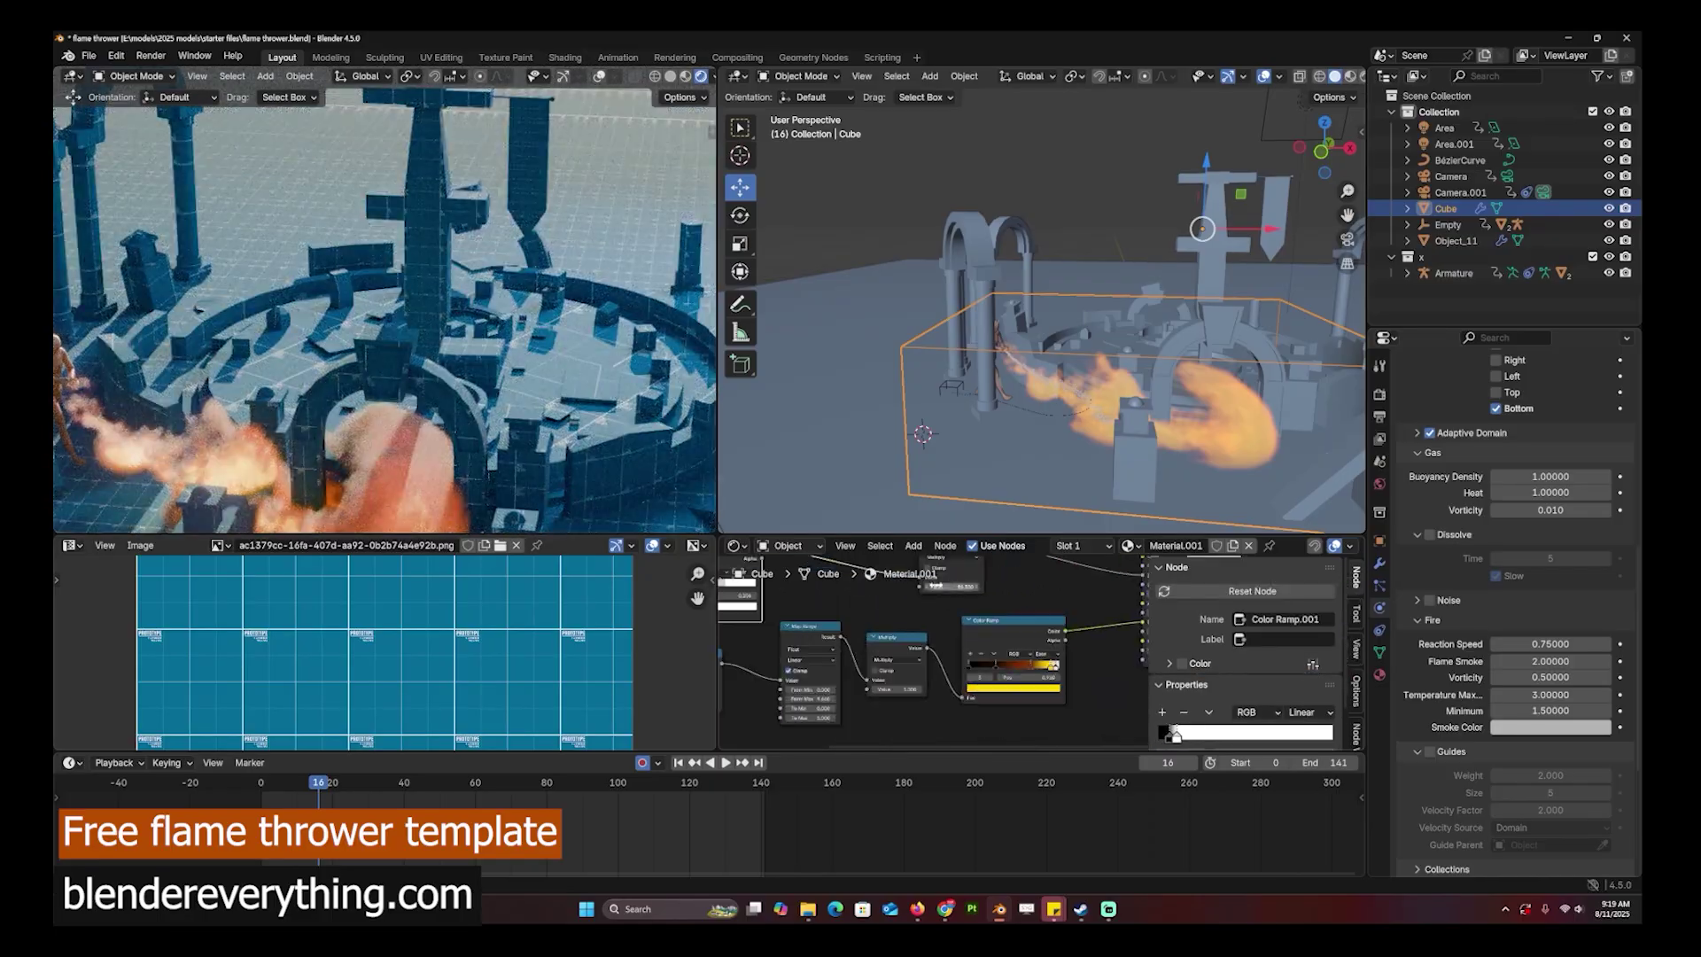
{"action": "left_click_drag", "start_coordinate": [944, 585], "coordinate": [992, 585]}
Step: Shift the dark stops of the fire Color Ramp toward the bright end
{"action": "middle_click_drag", "start_coordinate": [390, 372], "coordinate": [434, 336]}
{"action": "left_click_drag", "start_coordinate": [970, 666], "coordinate": [984, 666]}
{"action": "mouse_move", "coordinate": [996, 666]}
{"action": "left_mouse_down"}
{"action": "mouse_move", "coordinate": [1027, 665]}
{"action": "mouse_move", "coordinate": [1008, 665]}
{"action": "left_mouse_up"}
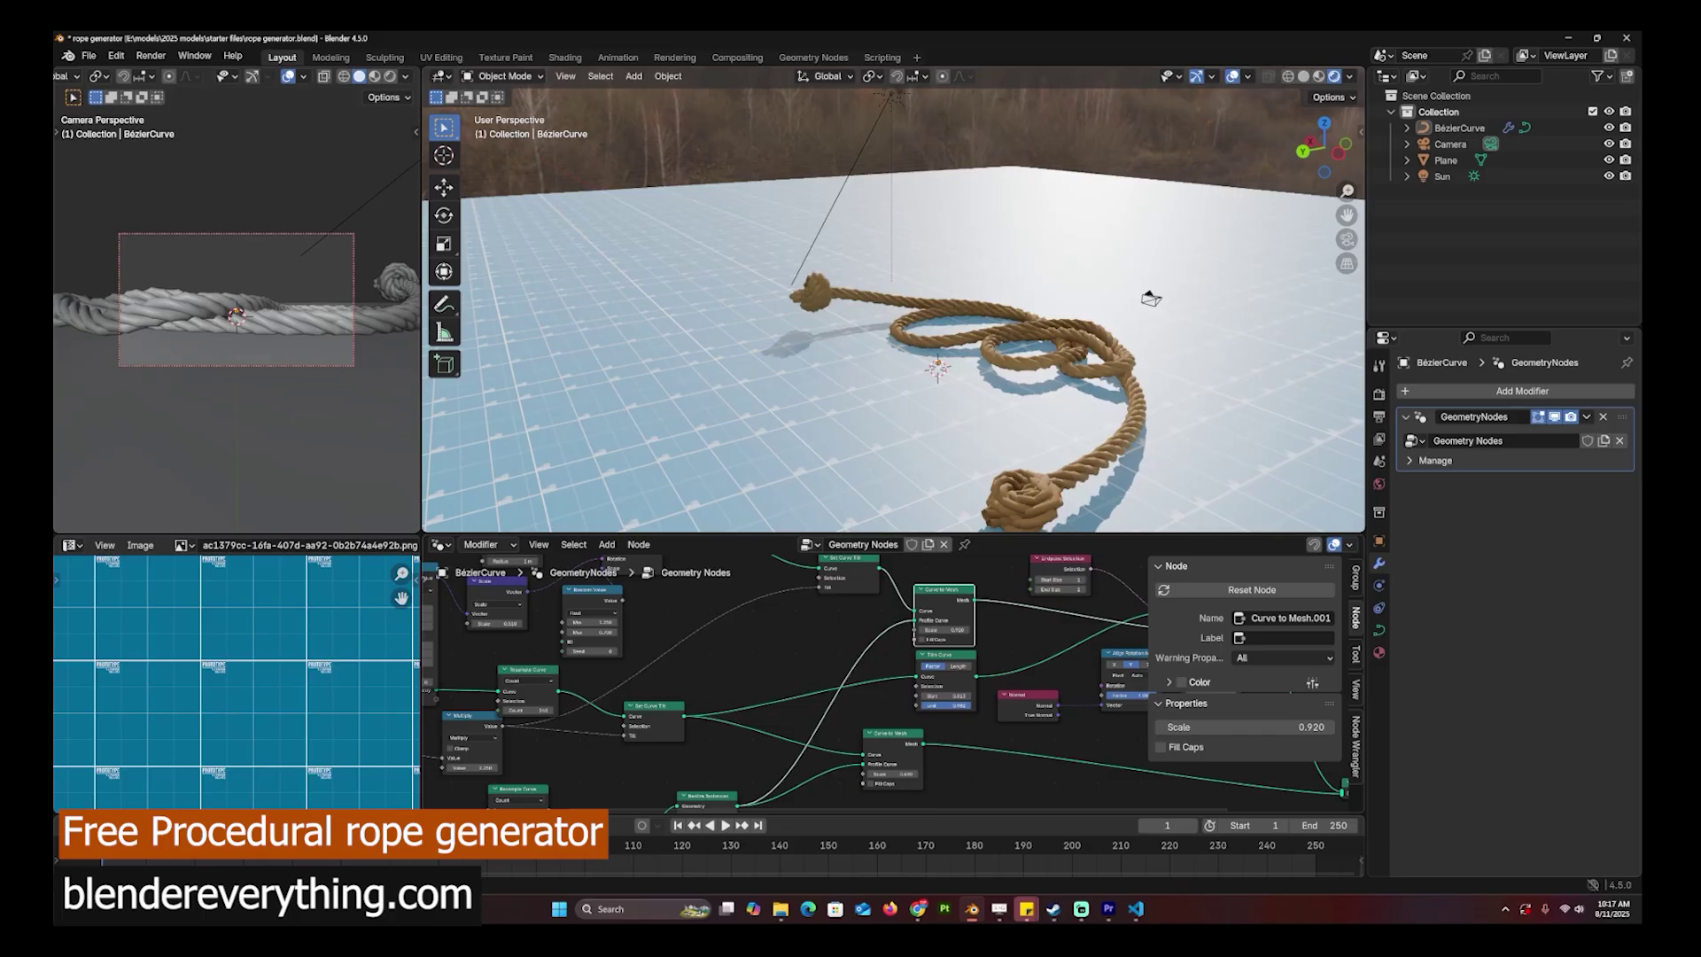
Step: Lower the Multiply value after the Spline Parameter node to alter the rope's twist along the curve
{"action": "middle_click_drag", "start_coordinate": [1156, 691], "coordinate": [963, 668]}
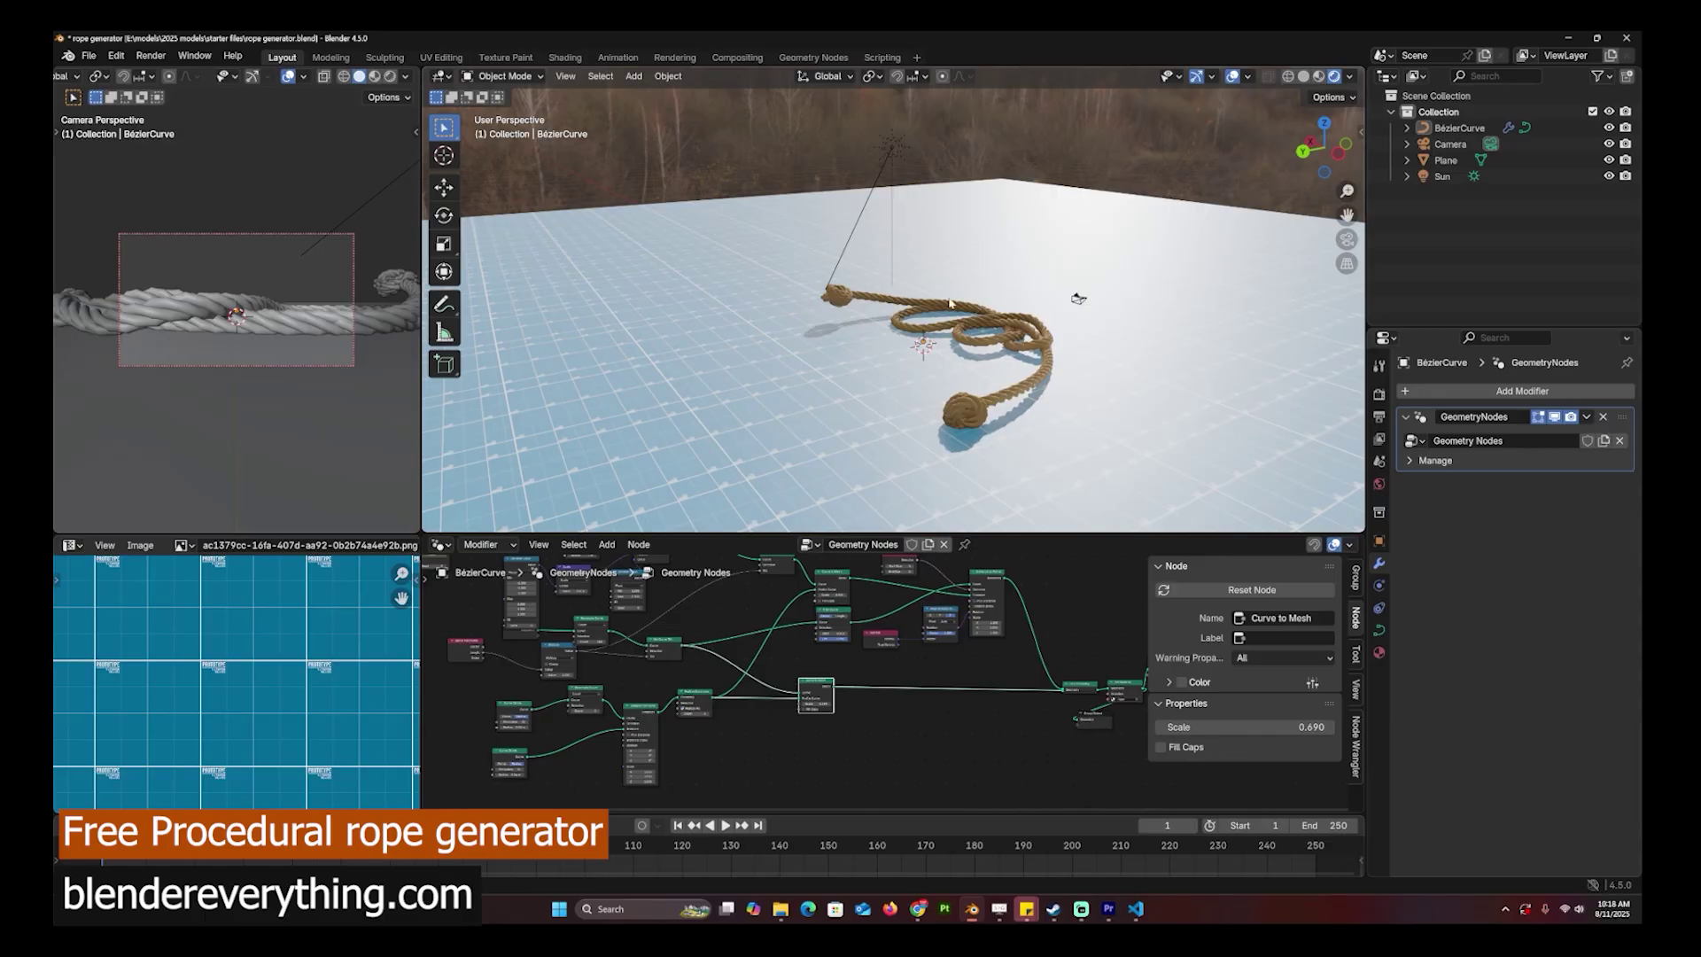
{"action": "middle_click_drag", "start_coordinate": [1002, 339], "coordinate": [1245, 356]}
{"action": "scroll", "coordinate": [1013, 480], "scroll_direction": "up", "scroll_amount": 4}
{"action": "scroll", "coordinate": [753, 346], "scroll_direction": "up", "scroll_amount": 1}
{"action": "middle_click_drag", "start_coordinate": [747, 342], "coordinate": [928, 384]}
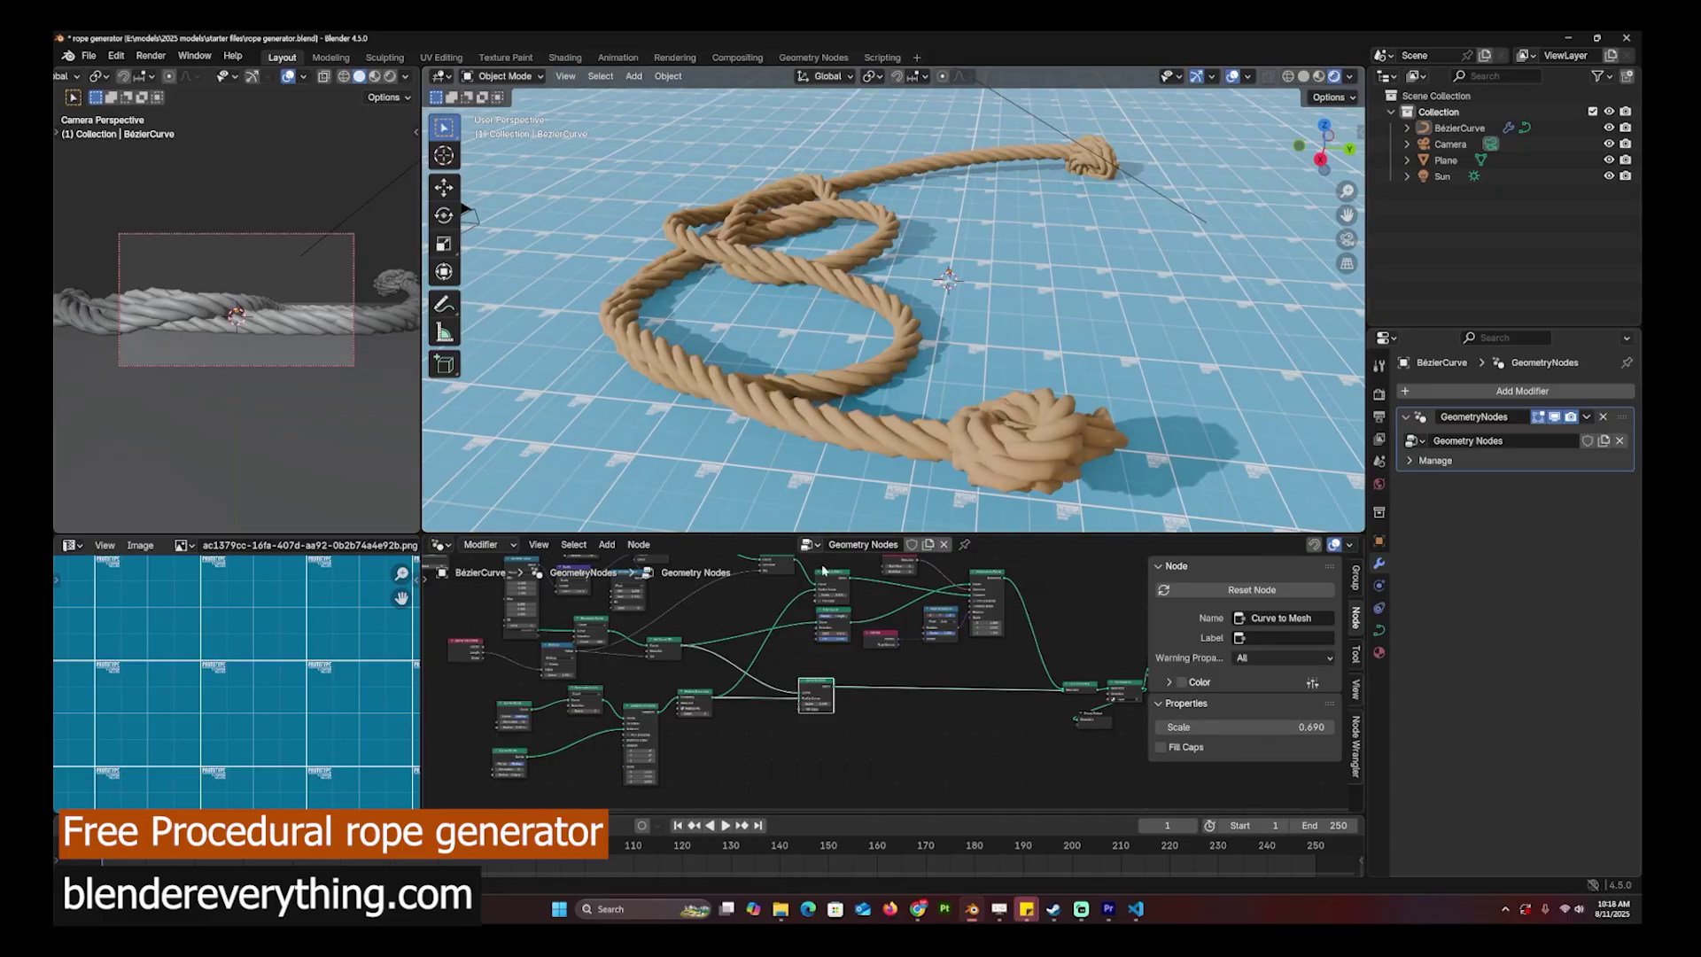
{"action": "middle_click_drag", "start_coordinate": [617, 630], "coordinate": [843, 644]}
{"action": "scroll", "coordinate": [739, 736], "scroll_direction": "up", "scroll_amount": 5}
{"action": "scroll", "coordinate": [782, 691], "scroll_direction": "up", "scroll_amount": 1}
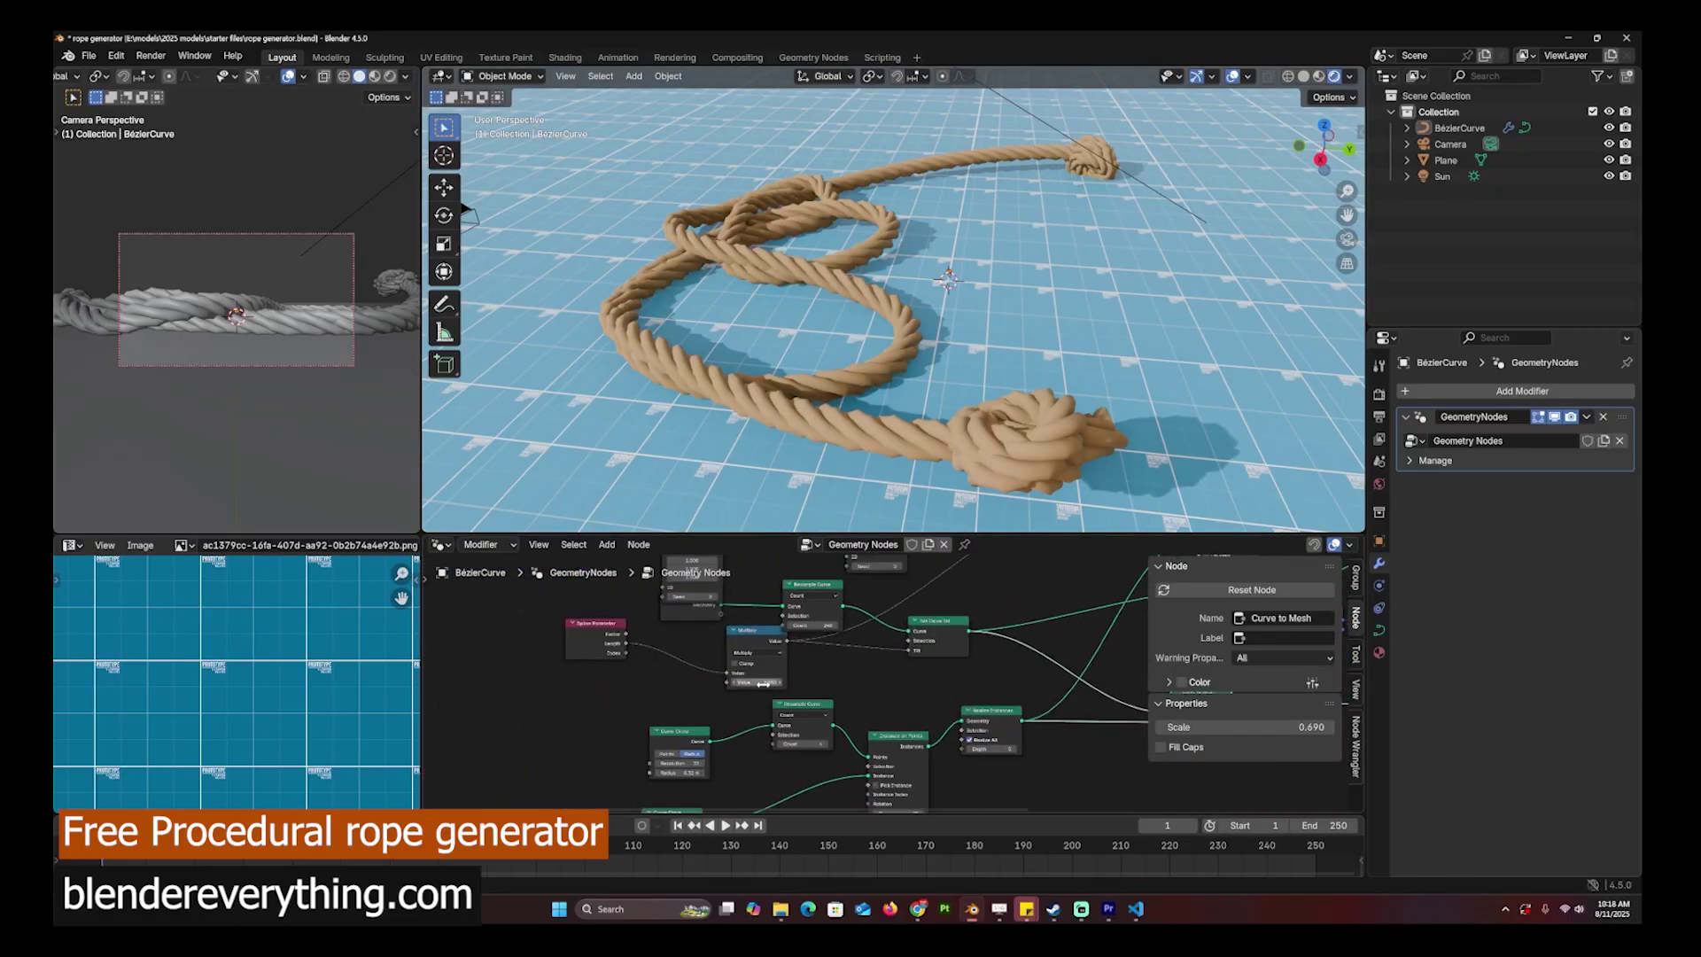
{"action": "left_click_drag", "start_coordinate": [762, 682], "coordinate": [726, 683]}
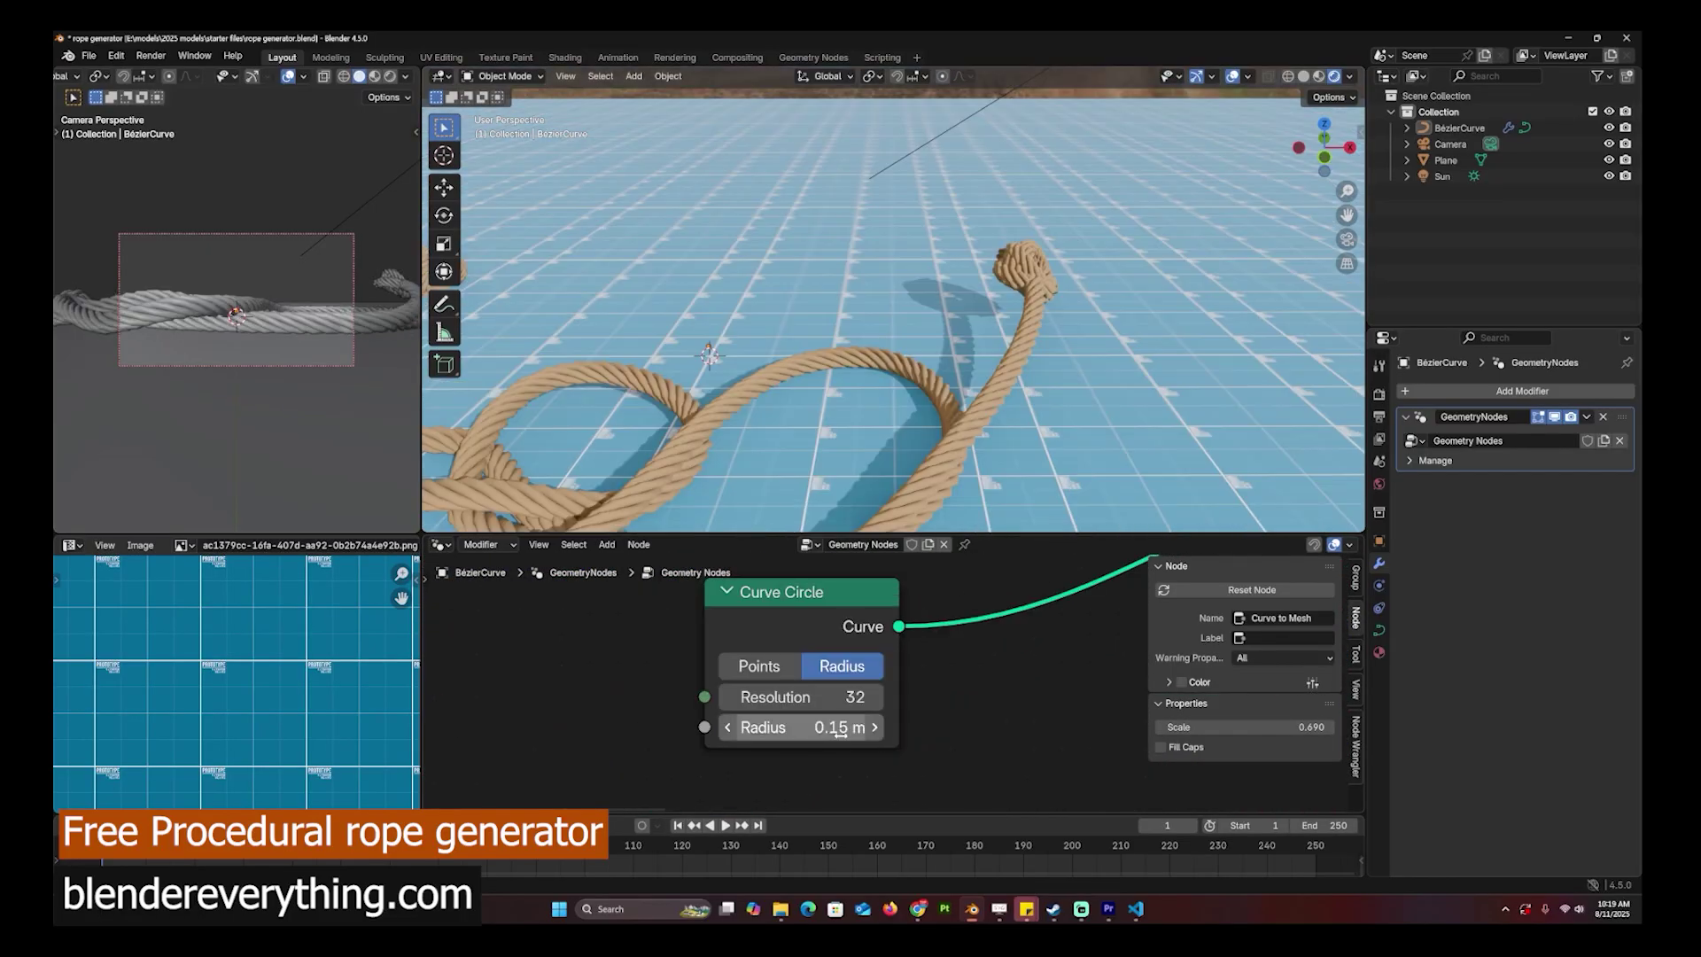
Step: Edit the rope curve and move a control point near the front of the coil
{"action": "scroll", "coordinate": [975, 418], "scroll_direction": "down", "scroll_amount": 3}
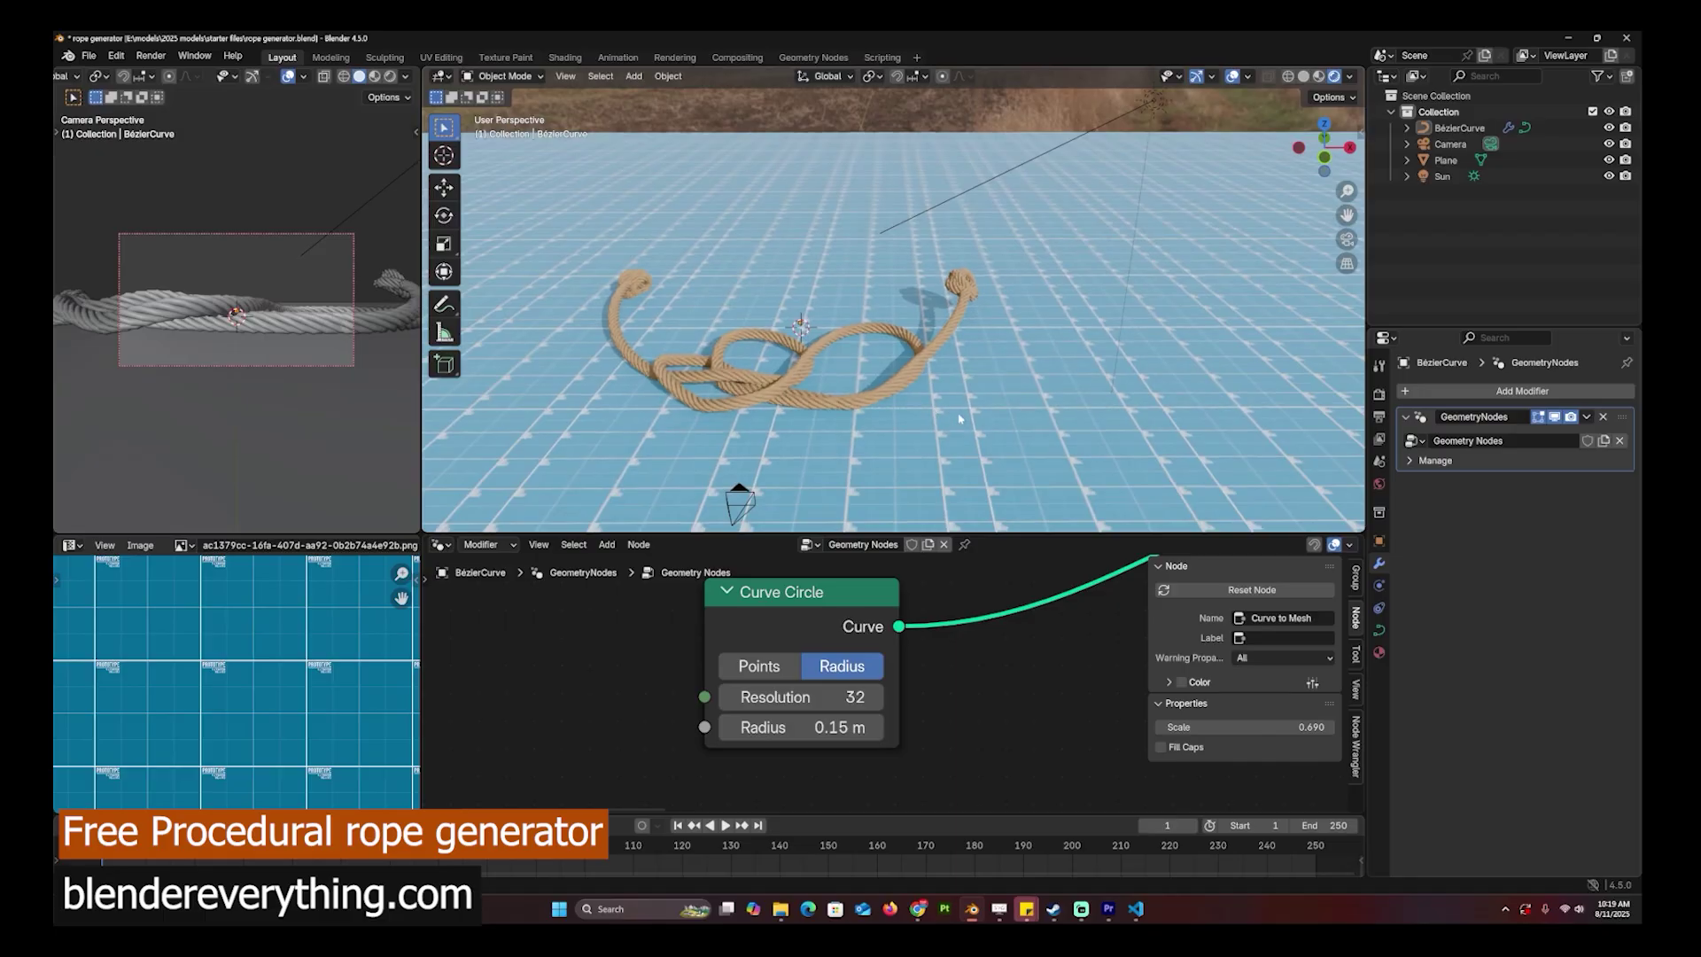
{"action": "middle_click_drag", "start_coordinate": [974, 418], "coordinate": [1090, 391]}
{"action": "middle_click_drag", "start_coordinate": [818, 424], "coordinate": [832, 474]}
{"action": "middle_click_drag", "start_coordinate": [948, 464], "coordinate": [967, 332]}
{"action": "left_click", "coordinate": [859, 434]}
{"action": "key", "text": "Tab"}
{"action": "left_click", "coordinate": [922, 369]}
{"action": "key", "text": "g"}
{"action": "left_click", "coordinate": [933, 349]}
Step: Subdivide the curve segment next to the knotted rope end
{"action": "left_click_drag", "start_coordinate": [1116, 396], "coordinate": [1116, 397]}
{"action": "right_click", "coordinate": [1033, 315]}
{"action": "left_click", "coordinate": [1033, 314]}
{"action": "scroll", "coordinate": [1009, 341], "scroll_direction": "up", "scroll_amount": 1}
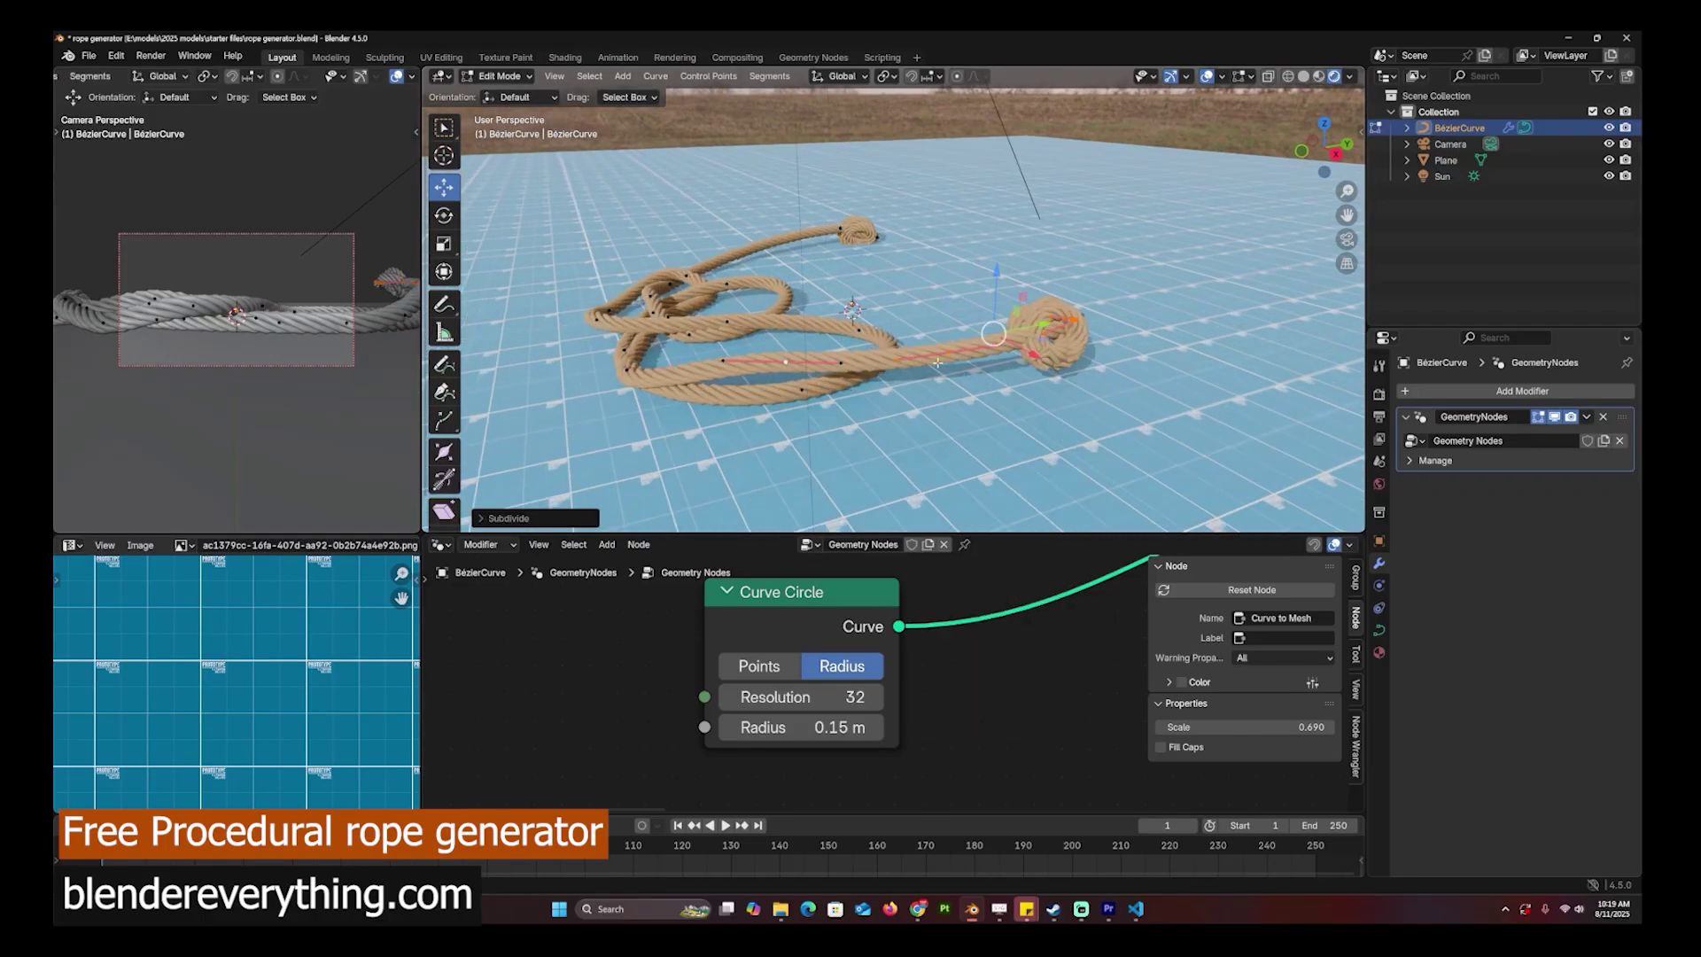
Step: Reposition the control point added between the coil and the knotted end, and return to Object Mode
{"action": "left_click", "coordinate": [938, 363]}
{"action": "key", "text": "g"}
{"action": "left_click", "coordinate": [927, 372]}
{"action": "middle_click_drag", "start_coordinate": [922, 375], "coordinate": [1010, 383]}
{"action": "key", "text": "g"}
{"action": "left_click", "coordinate": [1026, 381]}
{"action": "key", "text": "Tab"}
{"action": "scroll", "coordinate": [1069, 406], "scroll_direction": "down", "scroll_amount": 3}
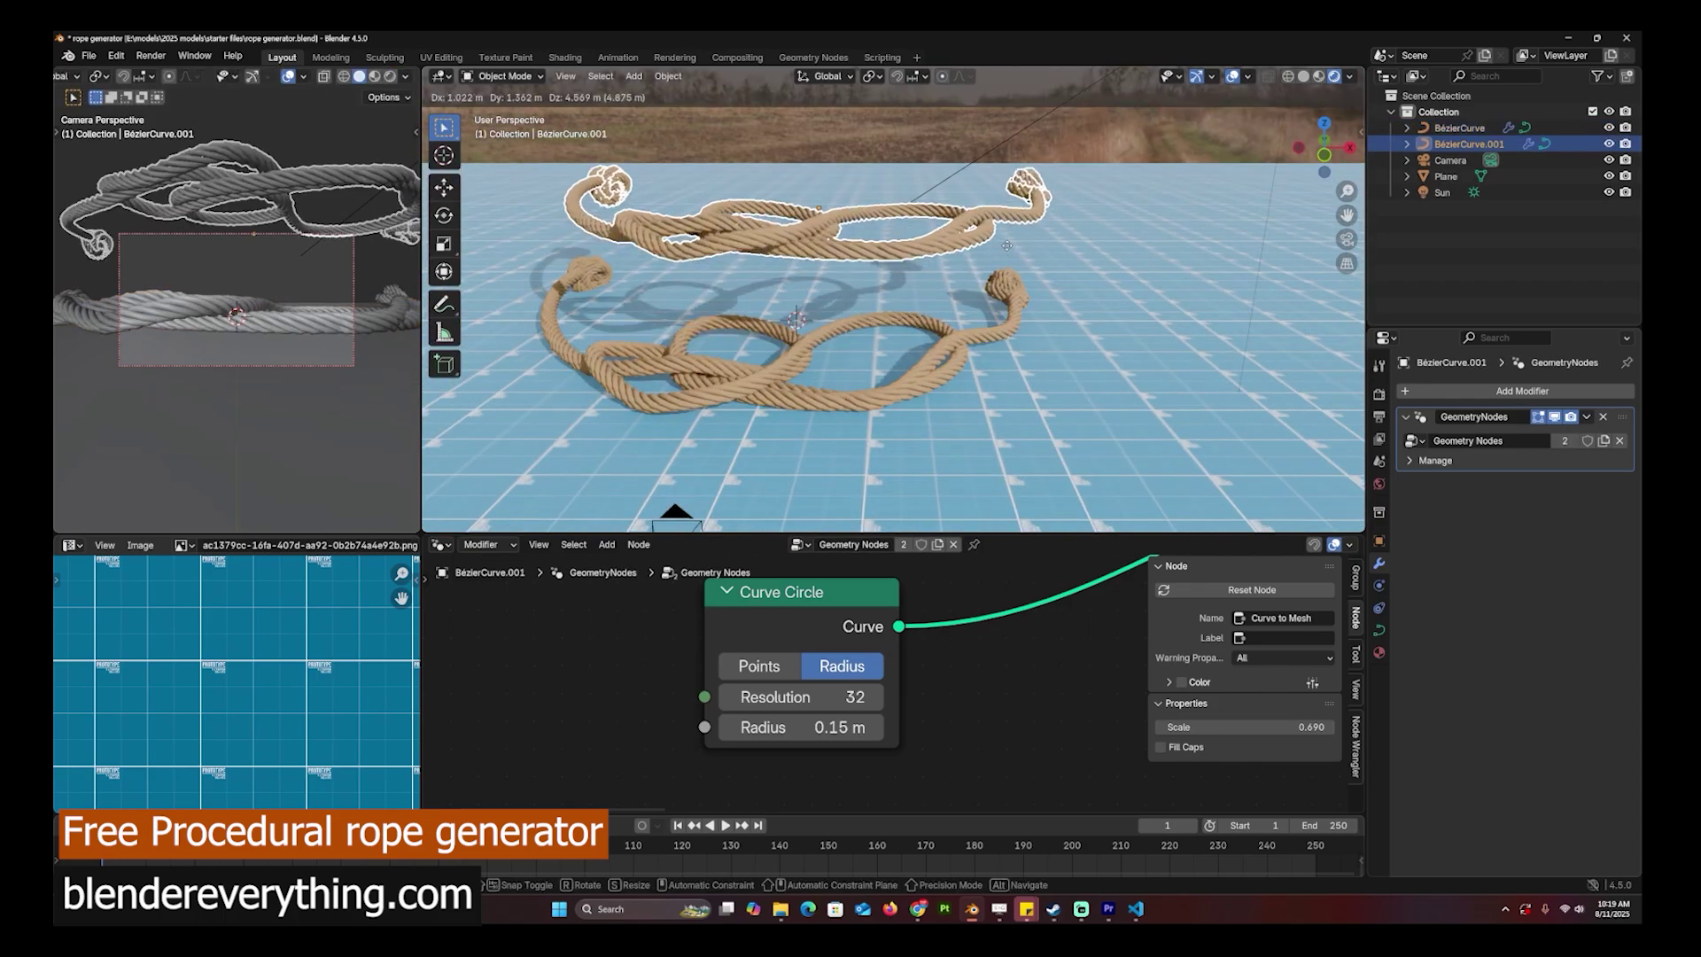
Step: Remove all curve points of the duplicated rope and draw a new wavy rope across the plane with the curve Draw tool
{"action": "key", "text": "Tab"}
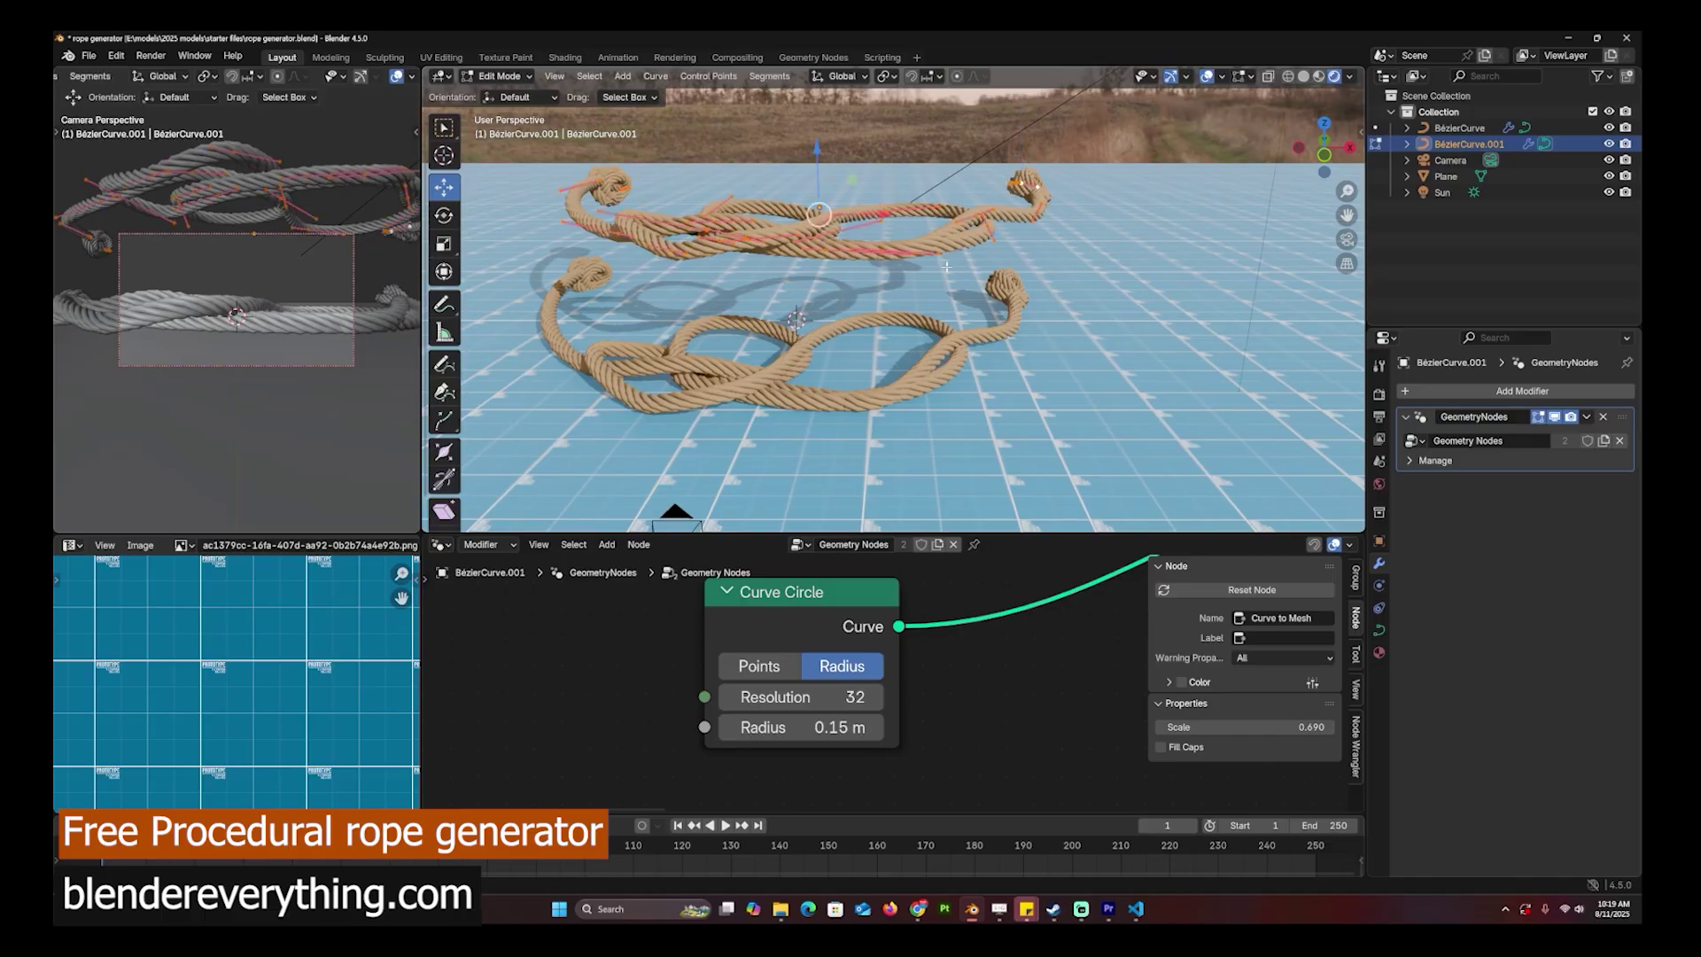
{"action": "left_click", "coordinate": [905, 250]}
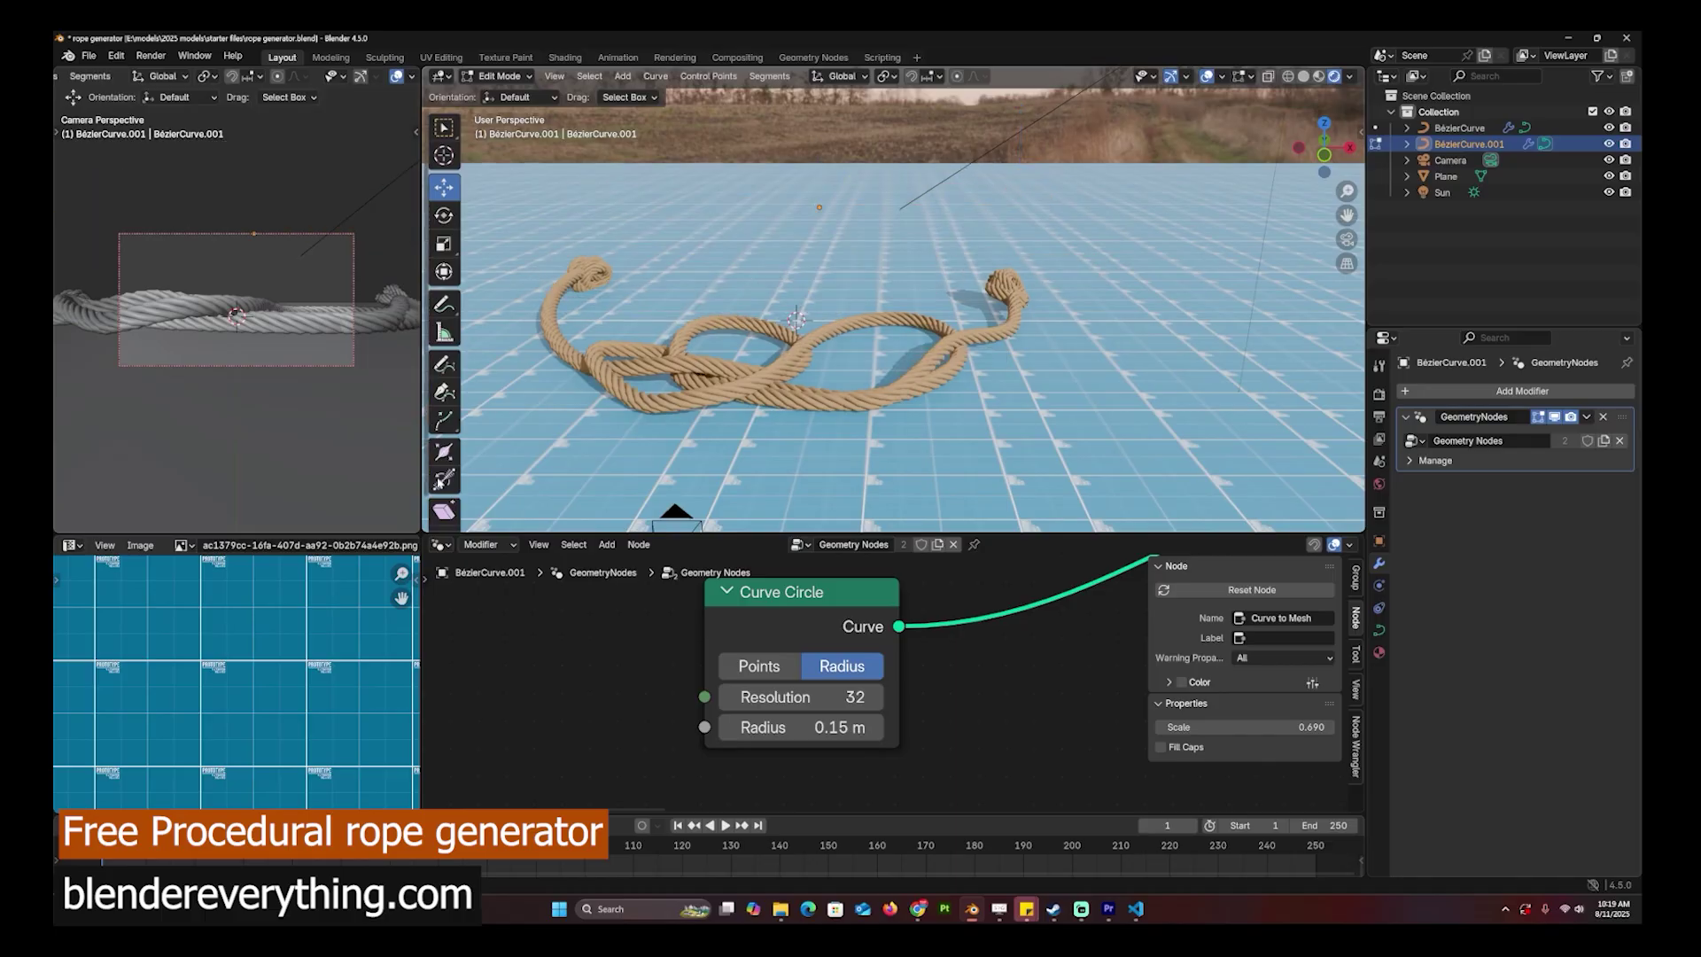
{"action": "left_click", "coordinate": [444, 363]}
{"action": "middle_click_drag", "start_coordinate": [478, 354], "coordinate": [545, 334]}
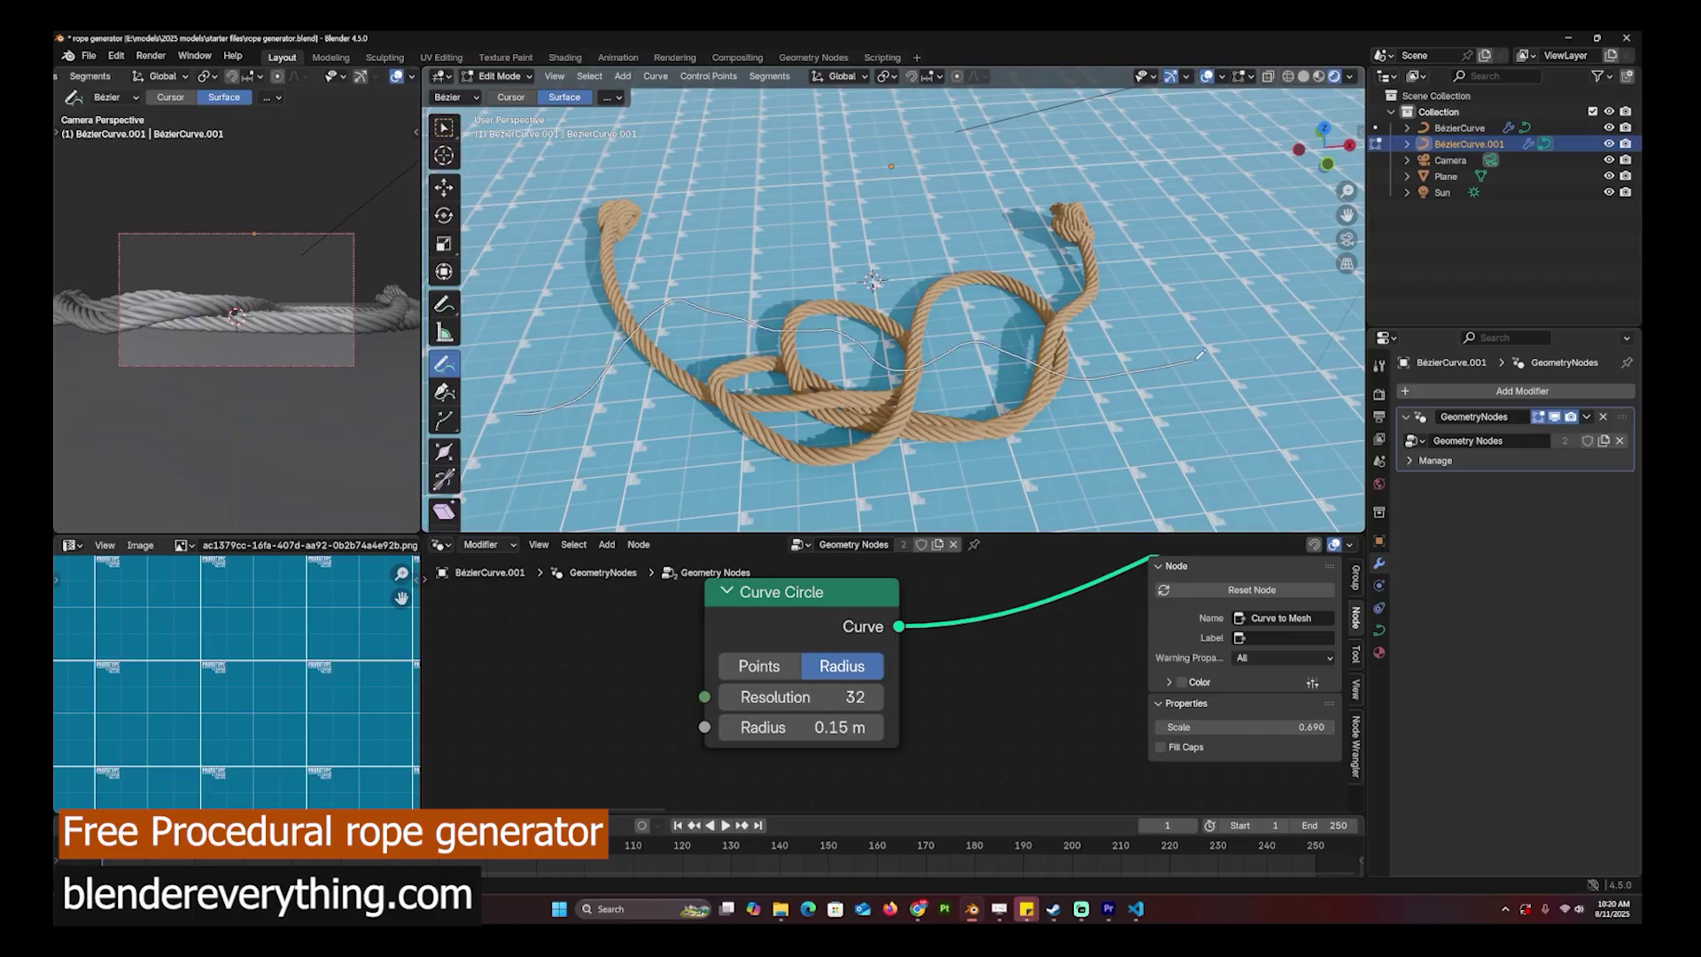
{"action": "left_click_drag", "start_coordinate": [1201, 355], "coordinate": [1221, 351]}
{"action": "key", "text": "Tab"}
{"action": "middle_click_drag", "start_coordinate": [1107, 389], "coordinate": [1054, 315]}
{"action": "left_click", "coordinate": [1049, 213]}
{"action": "mouse_move", "coordinate": [504, 372]}
{"action": "middle_mouse_down"}
{"action": "mouse_move", "coordinate": [553, 350]}
{"action": "mouse_move", "coordinate": [648, 383]}
{"action": "mouse_move", "coordinate": [875, 417]}
{"action": "mouse_move", "coordinate": [791, 416]}
{"action": "middle_mouse_up"}
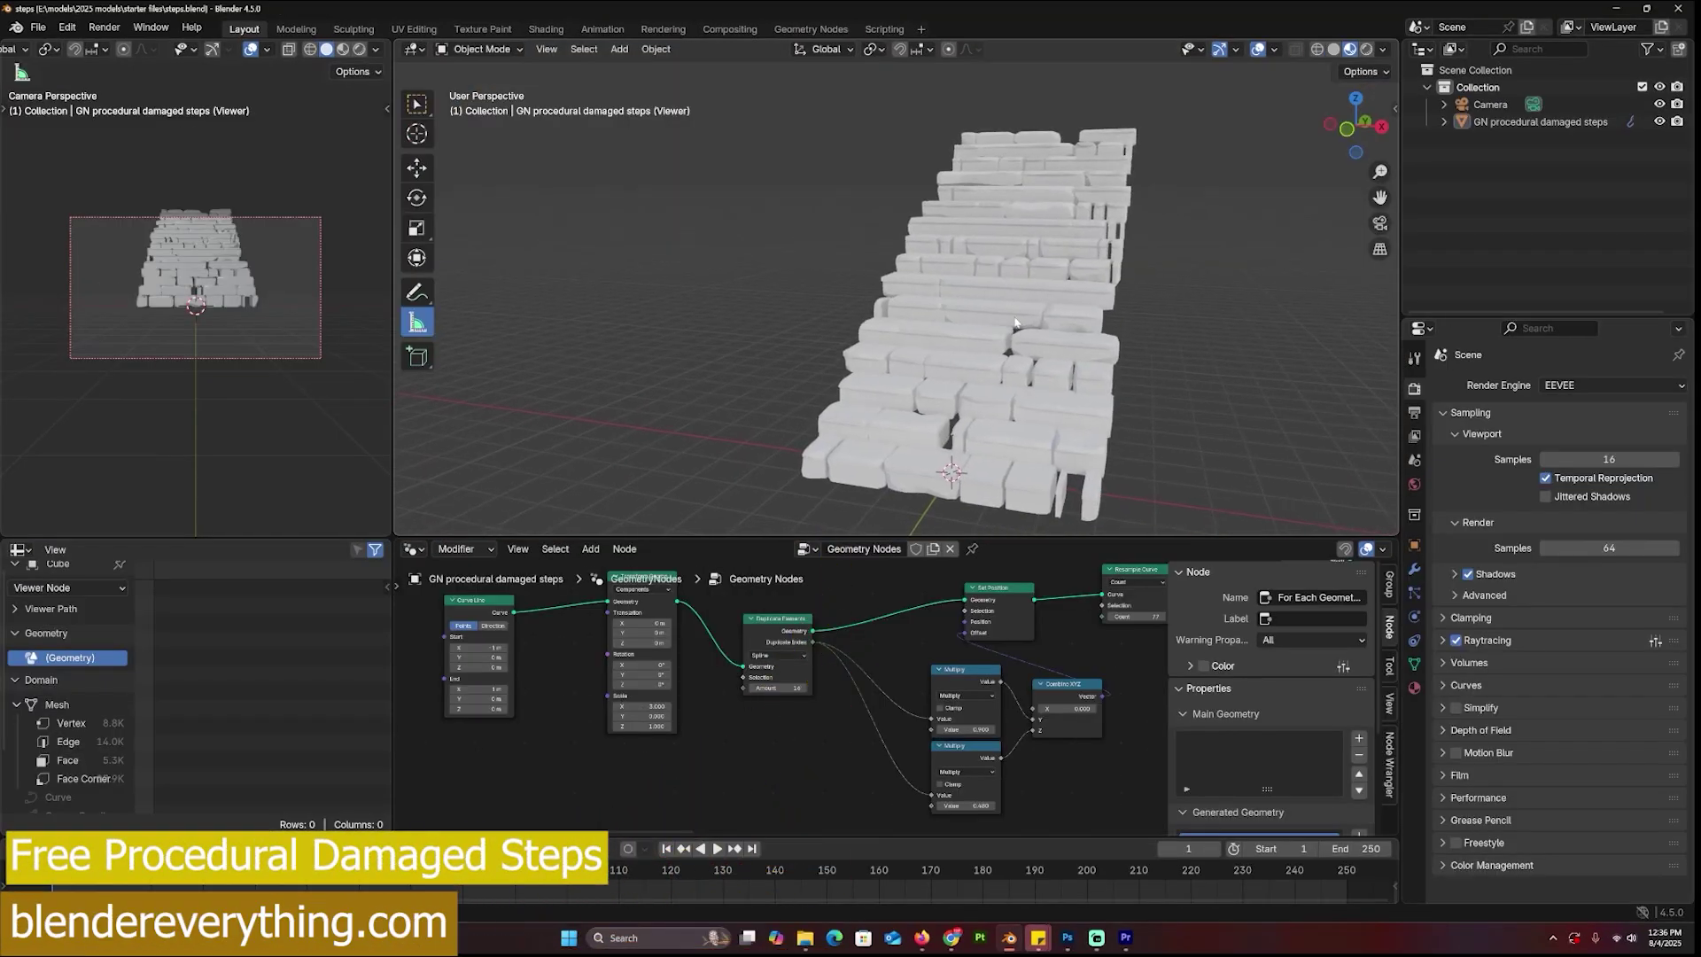
Step: Examine the procedural damaged steps from several angles along with the start of their geometry node tree
{"action": "middle_click_drag", "start_coordinate": [1030, 319], "coordinate": [1085, 337]}
{"action": "scroll", "coordinate": [1085, 337], "scroll_direction": "up", "scroll_amount": 3}
{"action": "scroll", "coordinate": [708, 613], "scroll_direction": "down", "scroll_amount": 2}
{"action": "middle_click_drag", "start_coordinate": [709, 613], "coordinate": [751, 672]}
{"action": "middle_click_drag", "start_coordinate": [1024, 364], "coordinate": [1081, 398]}
{"action": "scroll", "coordinate": [889, 347], "scroll_direction": "down", "scroll_amount": 4}
{"action": "scroll", "coordinate": [1018, 408], "scroll_direction": "up", "scroll_amount": 4}
{"action": "scroll", "coordinate": [884, 673], "scroll_direction": "down", "scroll_amount": 4}
{"action": "scroll", "coordinate": [884, 678], "scroll_direction": "up", "scroll_amount": 1}
{"action": "key", "text": "n"}
{"action": "scroll", "coordinate": [886, 677], "scroll_direction": "up", "scroll_amount": 2}
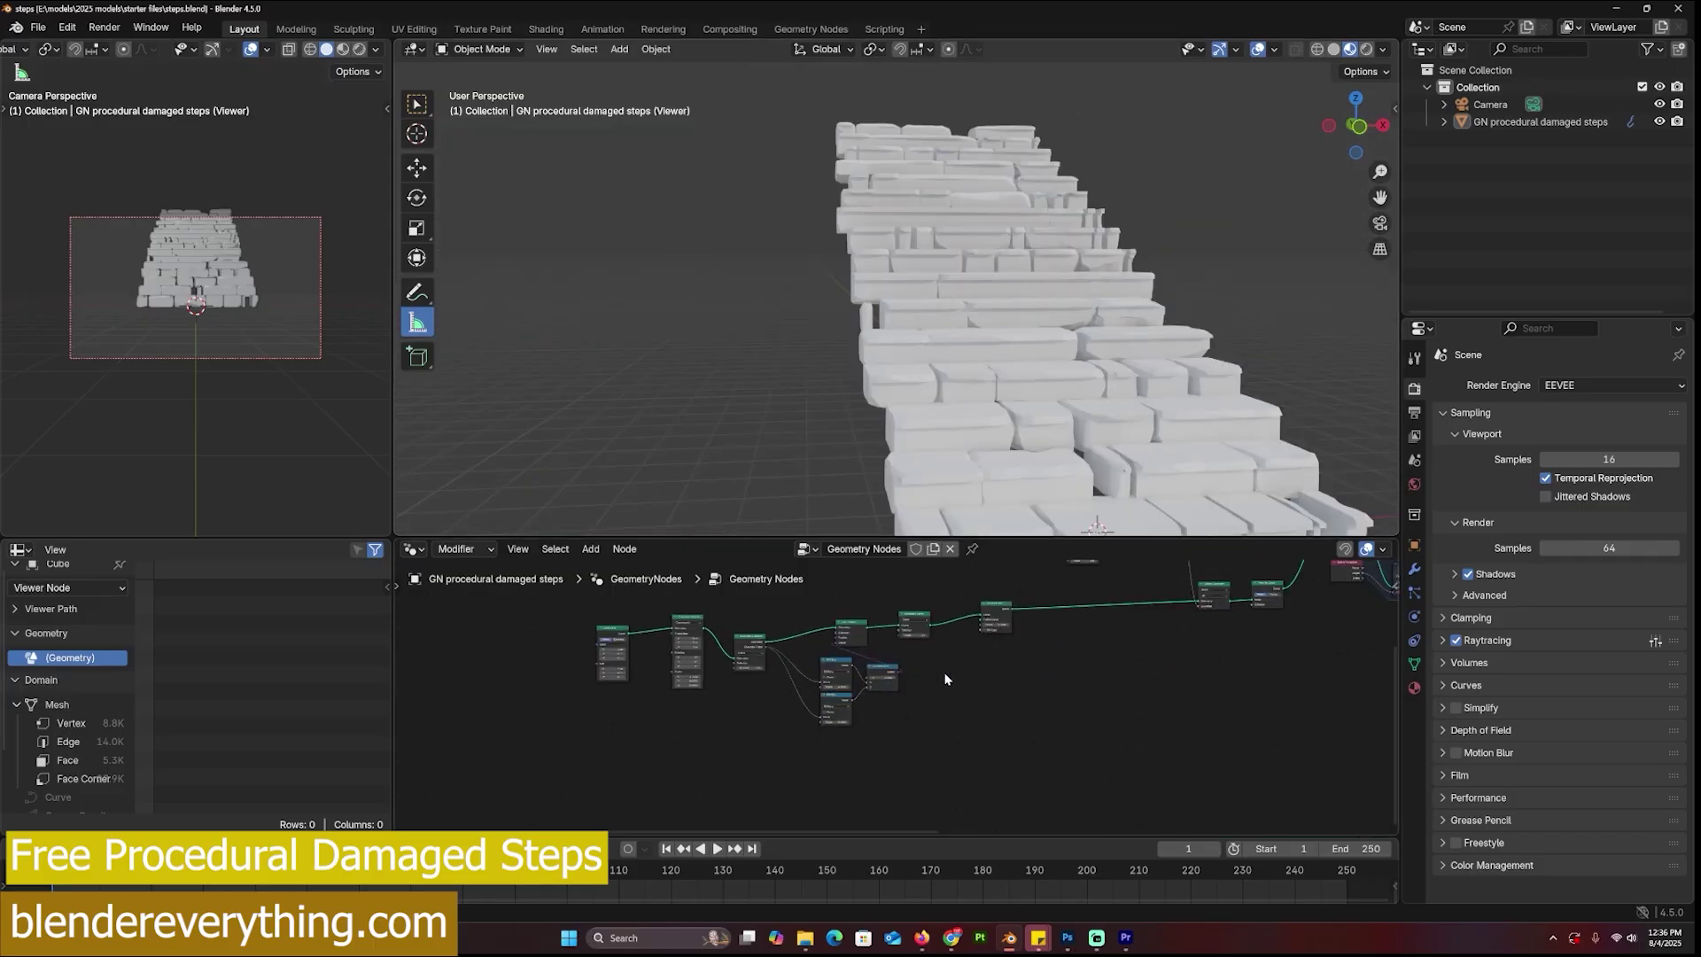
Step: Change the Duplicate Elements amount to adjust the number of steps in the staircase
{"action": "scroll", "coordinate": [962, 677], "scroll_direction": "up", "scroll_amount": 4}
{"action": "middle_click_drag", "start_coordinate": [993, 246], "coordinate": [911, 306]}
{"action": "middle_click_drag", "start_coordinate": [717, 662], "coordinate": [785, 741]}
{"action": "scroll", "coordinate": [783, 744], "scroll_direction": "up", "scroll_amount": 5}
{"action": "scroll", "coordinate": [1023, 383], "scroll_direction": "down", "scroll_amount": 5}
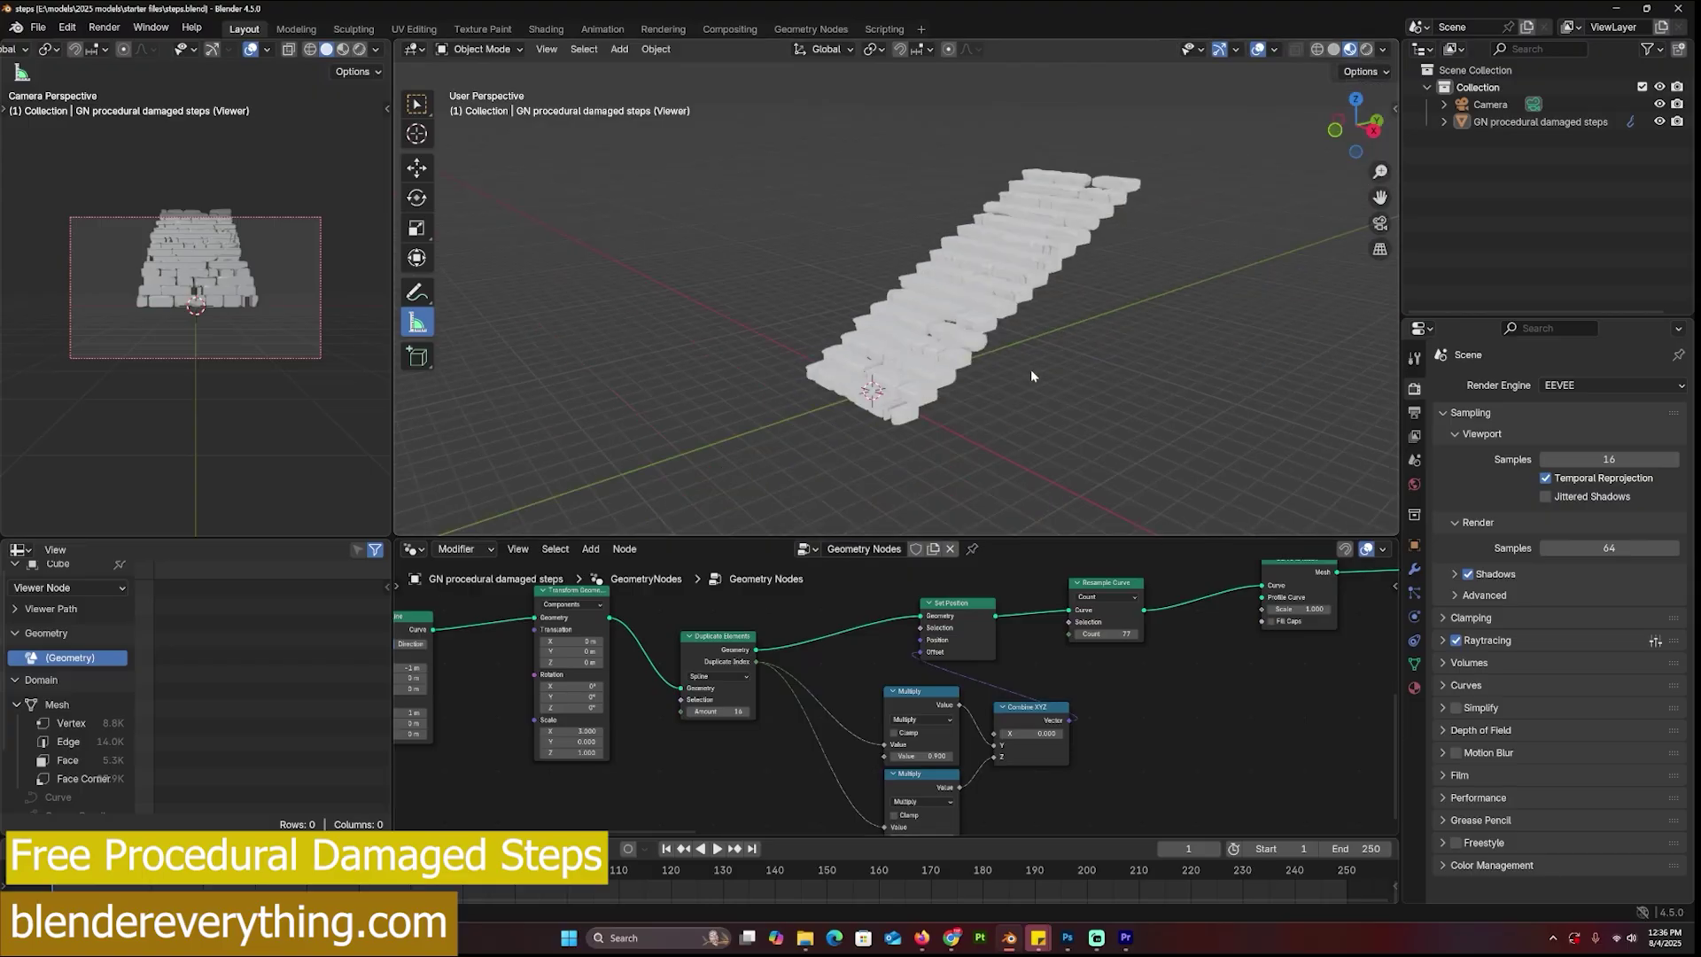
{"action": "scroll", "coordinate": [754, 642], "scroll_direction": "up", "scroll_amount": 2}
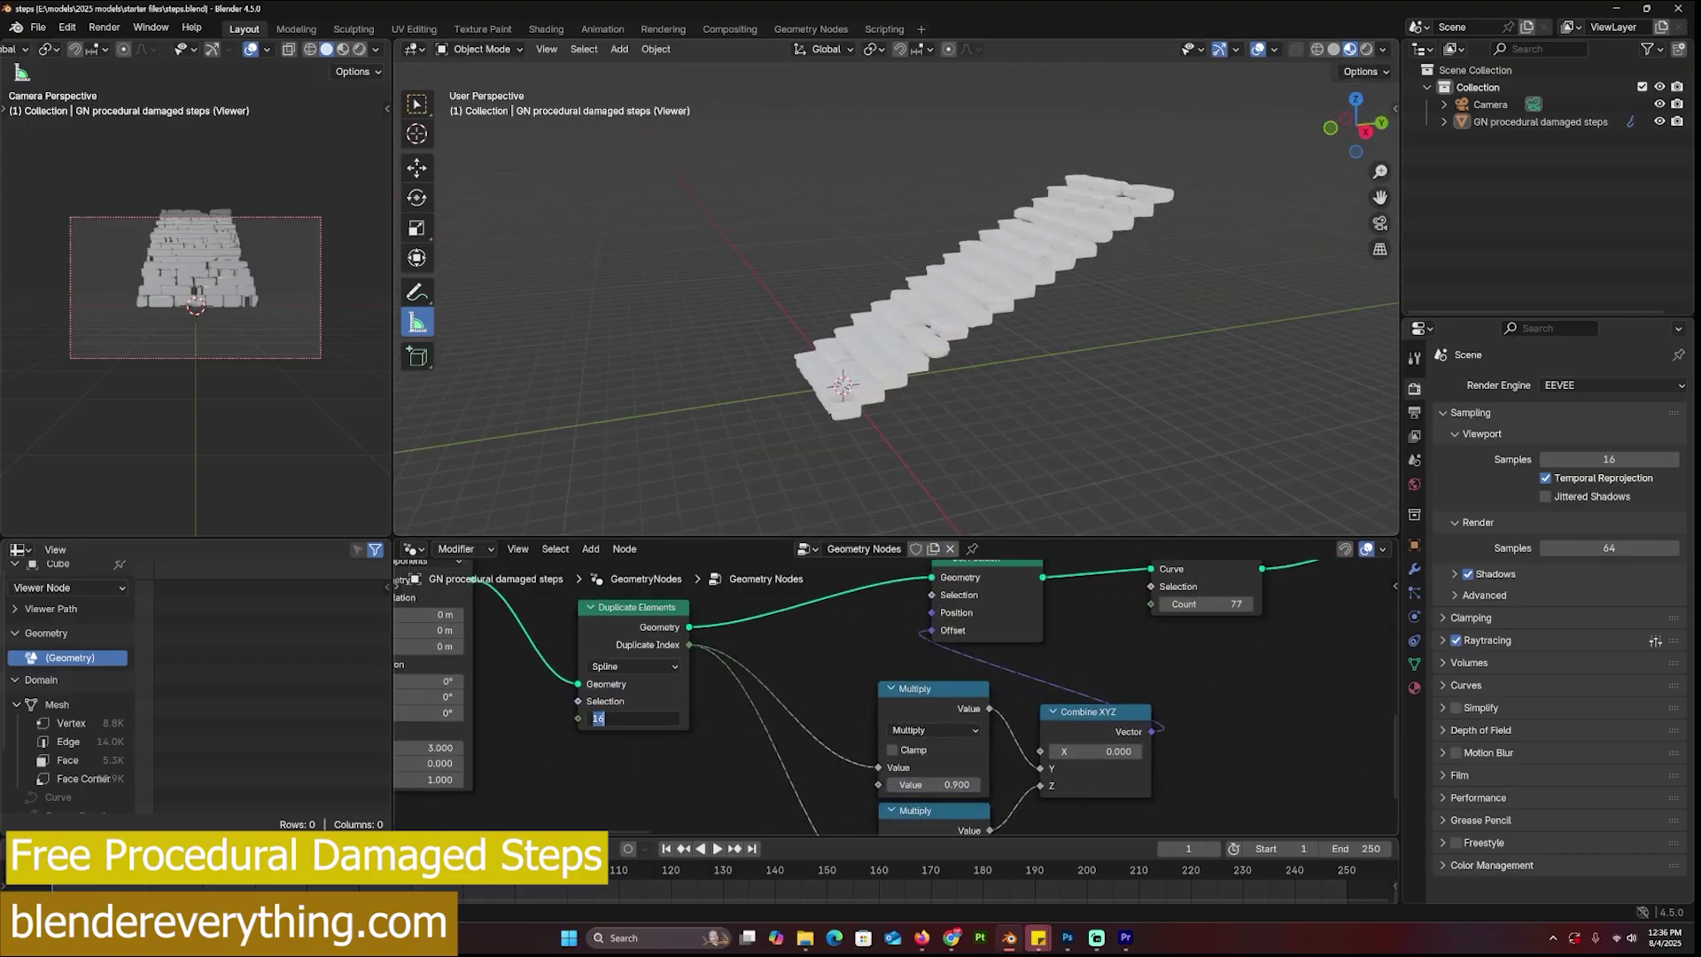
{"action": "type", "text": "2"}
{"action": "key", "text": "Return"}
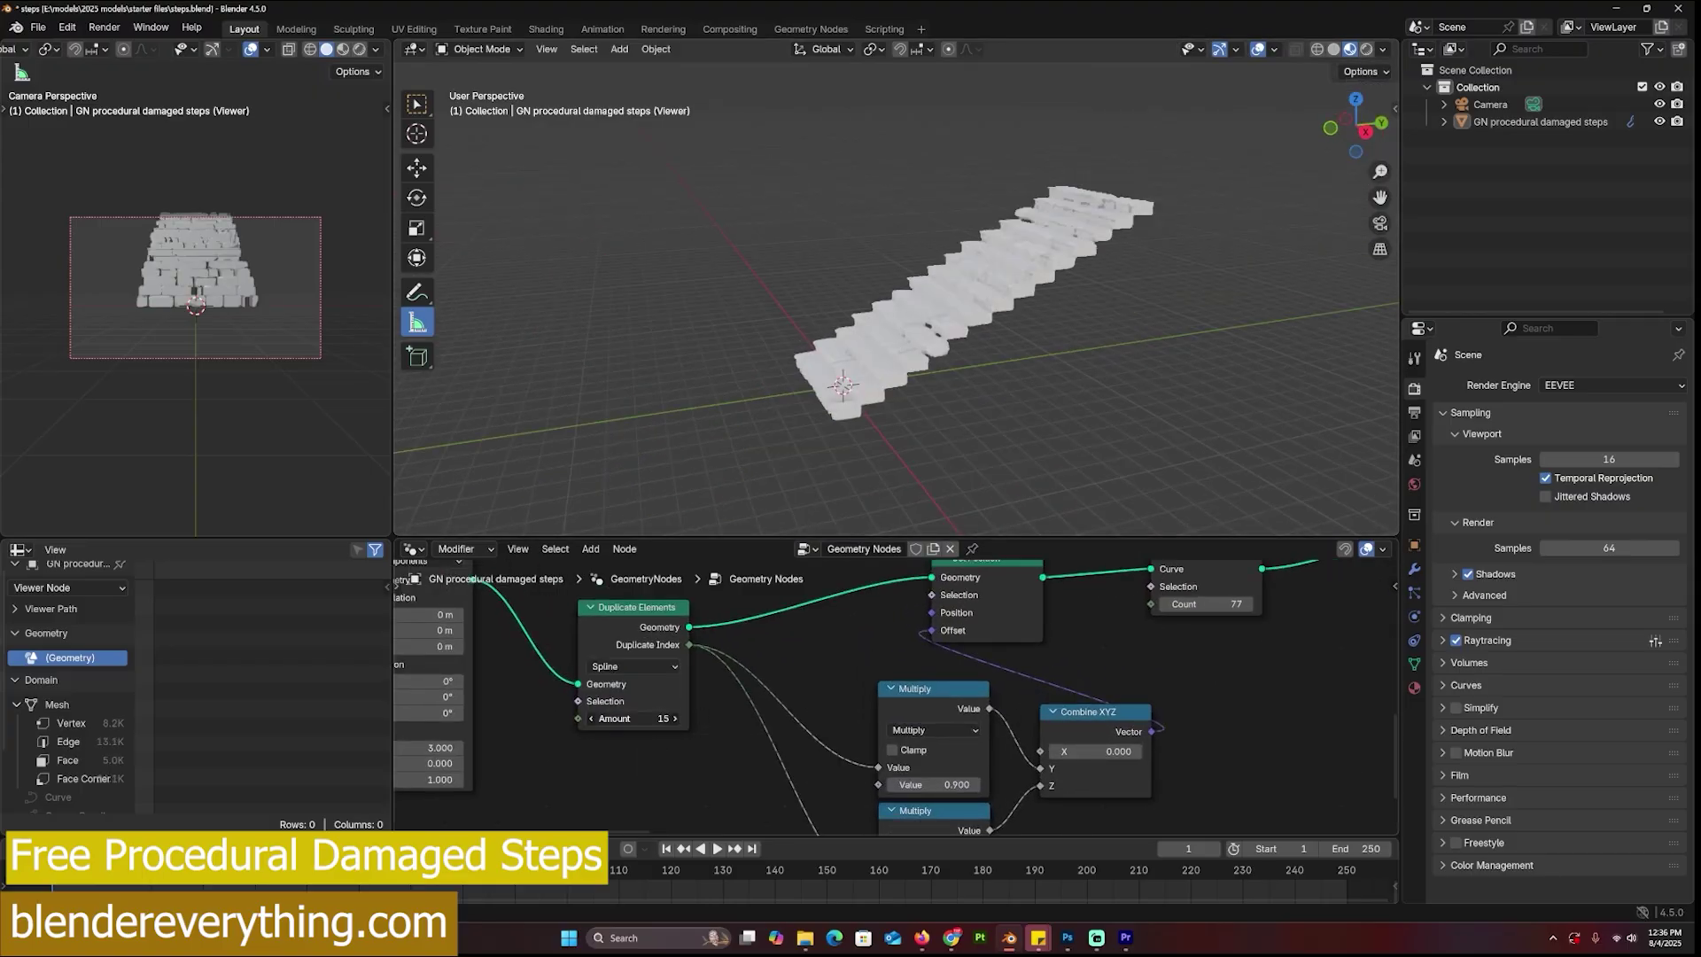
Step: Set the seed of the Random Value node feeding the Greater Than comparison to 62
{"action": "scroll", "coordinate": [823, 354], "scroll_direction": "up", "scroll_amount": 3}
{"action": "middle_click_drag", "start_coordinate": [832, 319], "coordinate": [971, 193]}
{"action": "scroll", "coordinate": [960, 634], "scroll_direction": "down", "scroll_amount": 2}
{"action": "middle_click_drag", "start_coordinate": [1090, 399], "coordinate": [1141, 402]}
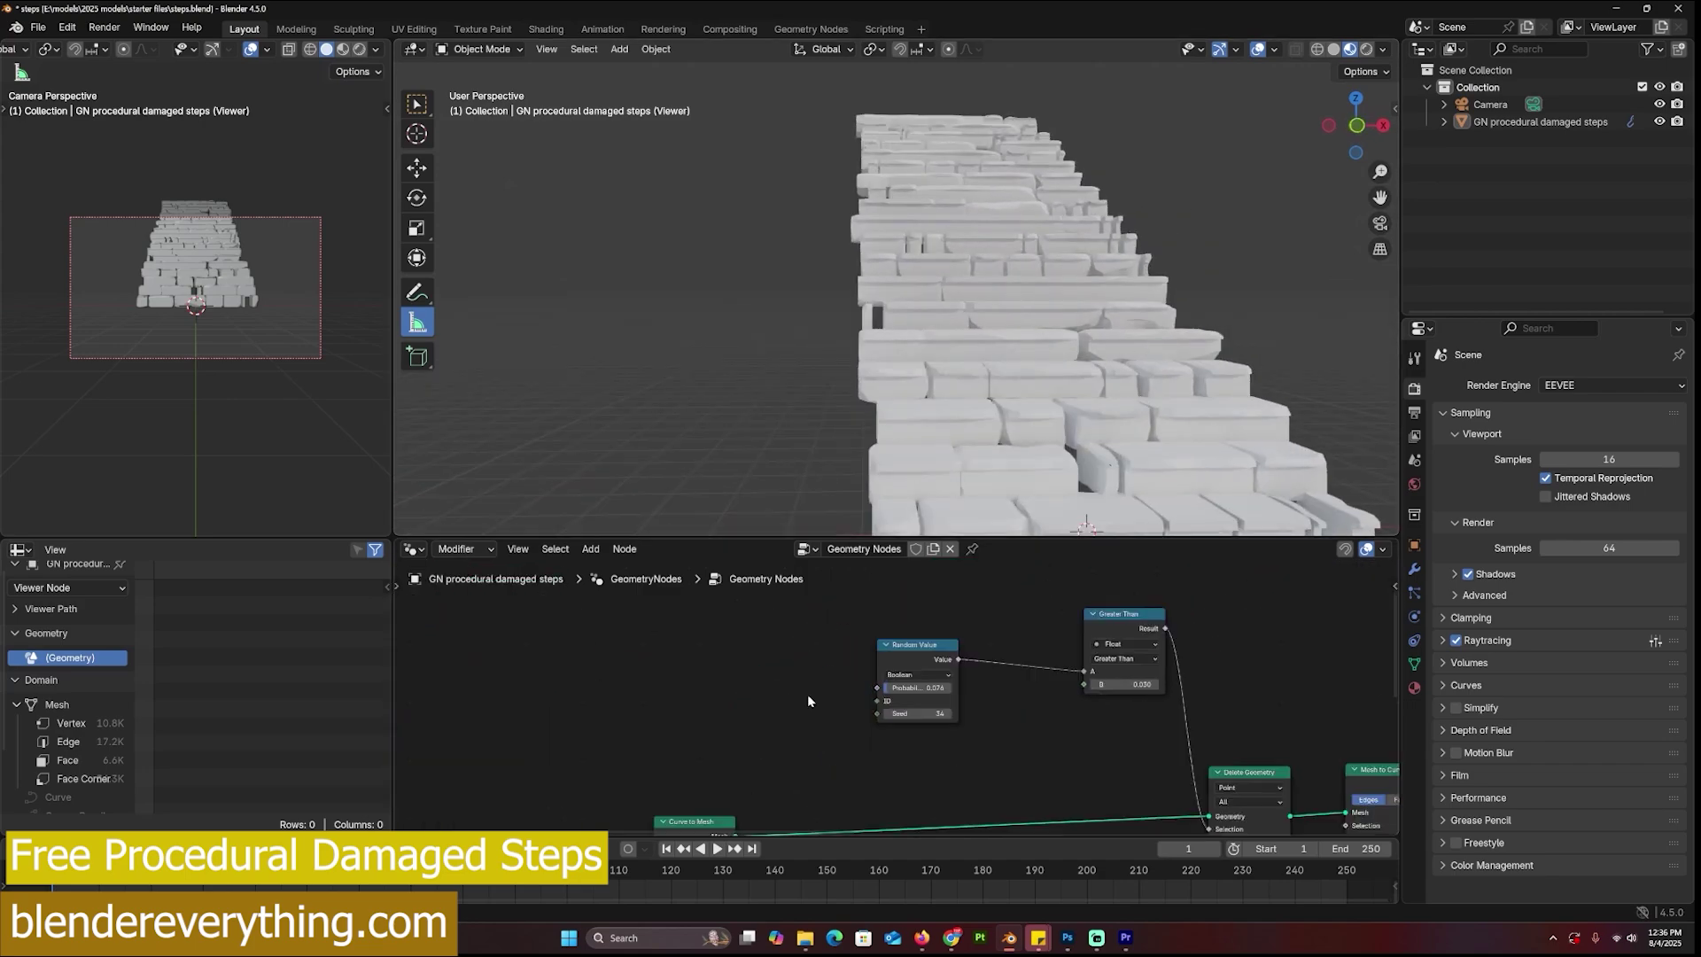
{"action": "scroll", "coordinate": [895, 705], "scroll_direction": "up", "scroll_amount": 3}
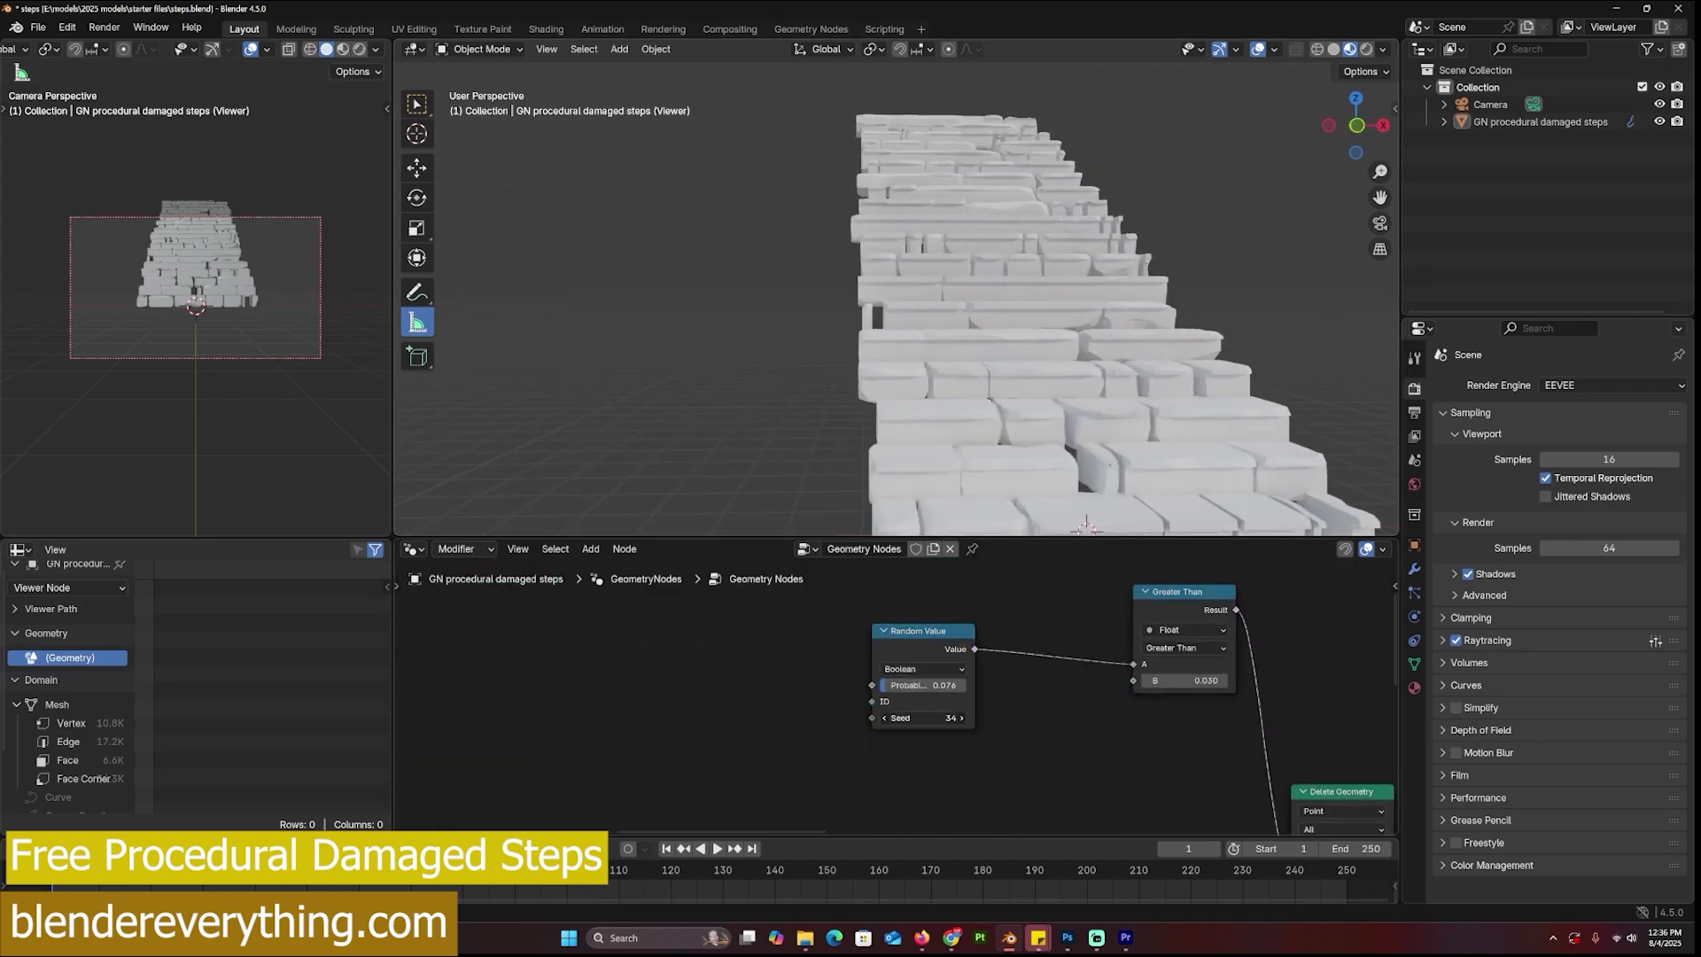
{"action": "left_click_drag", "start_coordinate": [923, 717], "coordinate": [996, 718]}
Step: Turn on the wireframe overlay to reveal the mesh of the steps
{"action": "middle_click_drag", "start_coordinate": [1054, 432], "coordinate": [1182, 376]}
{"action": "key", "text": "q"}
{"action": "left_click", "coordinate": [1100, 393]}
Step: Examine the node chain that turns the curves into points and instances the individual stone blocks
{"action": "scroll", "coordinate": [1194, 677], "scroll_direction": "down", "scroll_amount": 5}
{"action": "middle_click_drag", "start_coordinate": [1338, 688], "coordinate": [655, 657]}
{"action": "scroll", "coordinate": [889, 683], "scroll_direction": "down", "scroll_amount": 2}
{"action": "scroll", "coordinate": [1092, 693], "scroll_direction": "up", "scroll_amount": 5}
{"action": "middle_click_drag", "start_coordinate": [1092, 691], "coordinate": [835, 691]}
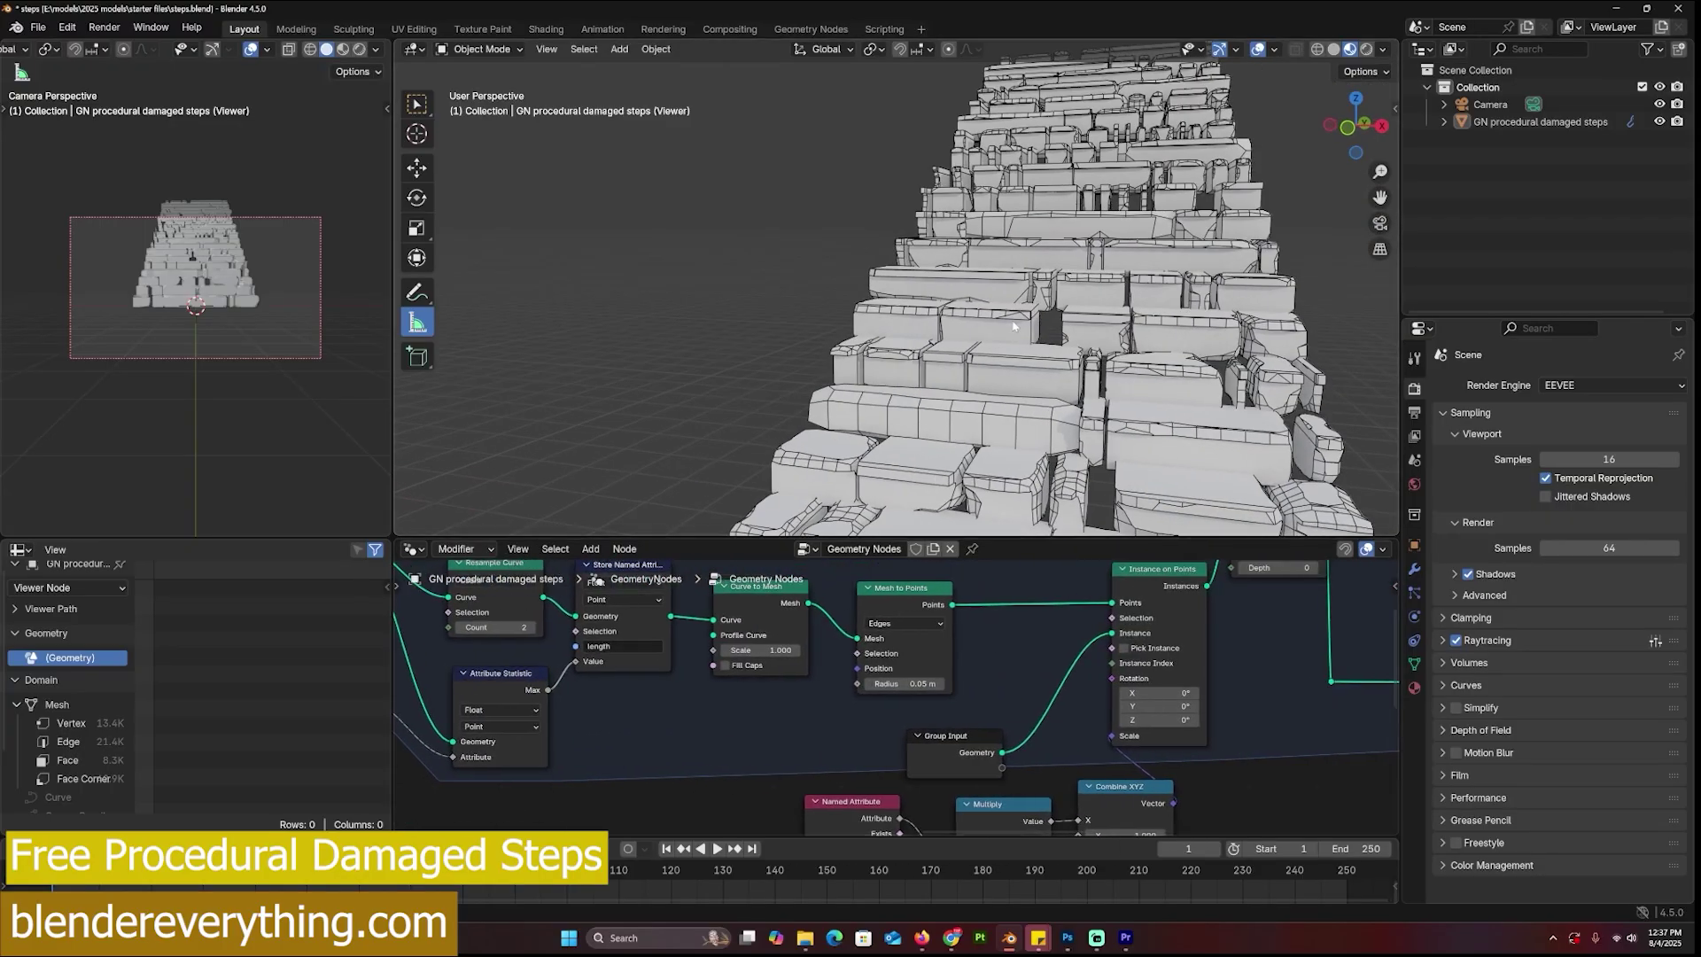
{"action": "middle_click_drag", "start_coordinate": [1016, 325], "coordinate": [1054, 325]}
{"action": "middle_click_drag", "start_coordinate": [781, 700], "coordinate": [1045, 725]}
{"action": "scroll", "coordinate": [1038, 724], "scroll_direction": "down", "scroll_amount": 6}
{"action": "middle_click_drag", "start_coordinate": [1150, 740], "coordinate": [773, 669]}
Step: Set the Mesh to Volume node's voxel amount to 16
{"action": "scroll", "coordinate": [928, 620], "scroll_direction": "up", "scroll_amount": 2}
{"action": "middle_click_drag", "start_coordinate": [930, 620], "coordinate": [883, 710]}
{"action": "scroll", "coordinate": [997, 669], "scroll_direction": "up", "scroll_amount": 1}
{"action": "middle_click_drag", "start_coordinate": [996, 670], "coordinate": [983, 680]}
{"action": "scroll", "coordinate": [983, 680], "scroll_direction": "up", "scroll_amount": 2}
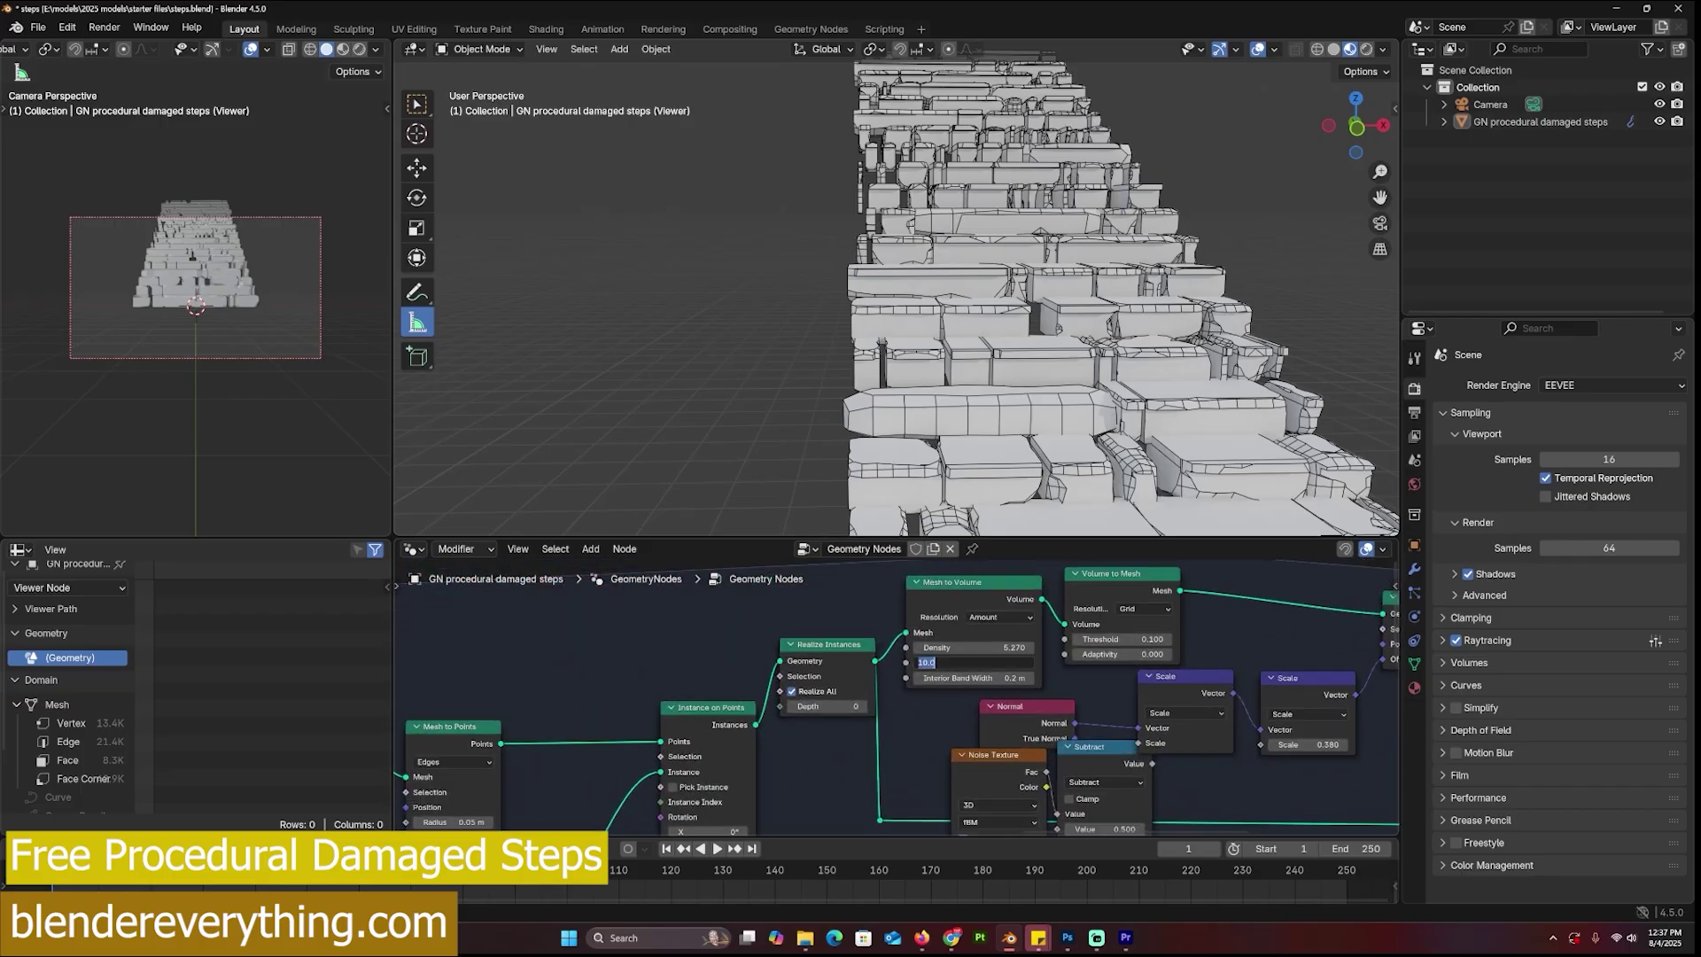
{"action": "key", "text": "Return"}
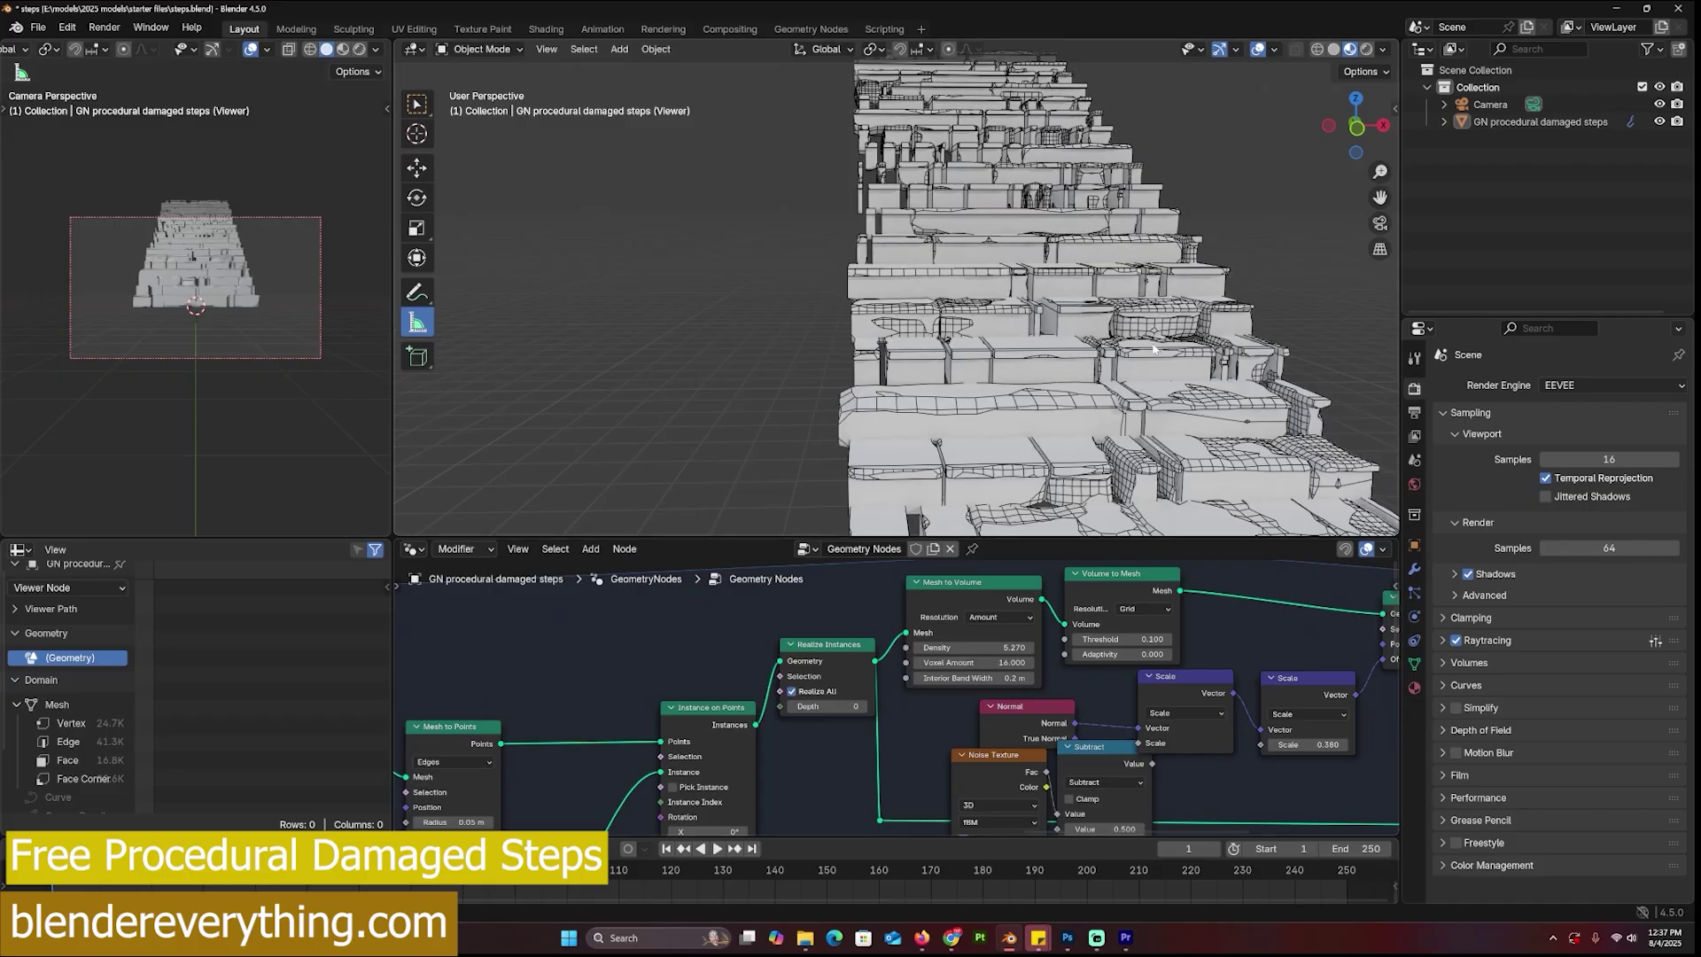
Step: Turn off the wireframe overlay on the steps
{"action": "key", "text": "q"}
{"action": "left_click", "coordinate": [1192, 351]}
{"action": "middle_click_drag", "start_coordinate": [1123, 351], "coordinate": [1081, 306]}
Step: Raise the Mesh to Volume voxel amount above 16 for finer damage detail on the stones
{"action": "scroll", "coordinate": [1081, 306], "scroll_direction": "up", "scroll_amount": 2}
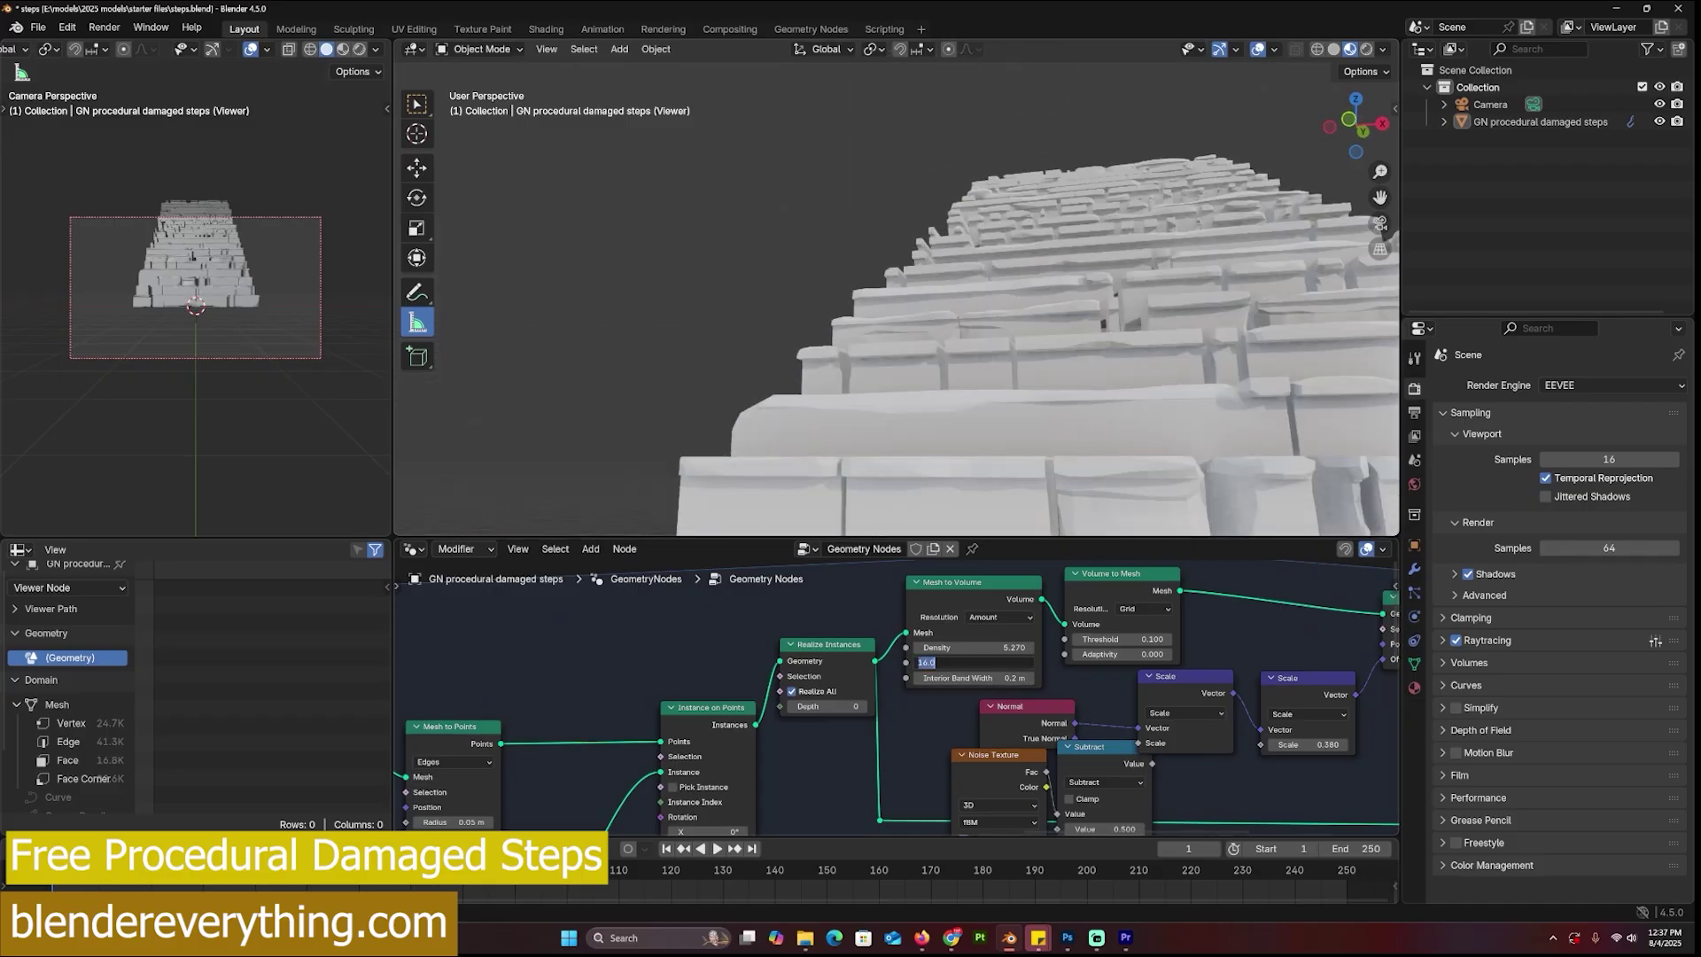
{"action": "key", "text": "Return"}
{"action": "middle_click_drag", "start_coordinate": [1113, 397], "coordinate": [1289, 448]}
{"action": "scroll", "coordinate": [1289, 447], "scroll_direction": "down", "scroll_amount": 4}
{"action": "scroll", "coordinate": [1109, 772], "scroll_direction": "down", "scroll_amount": 3}
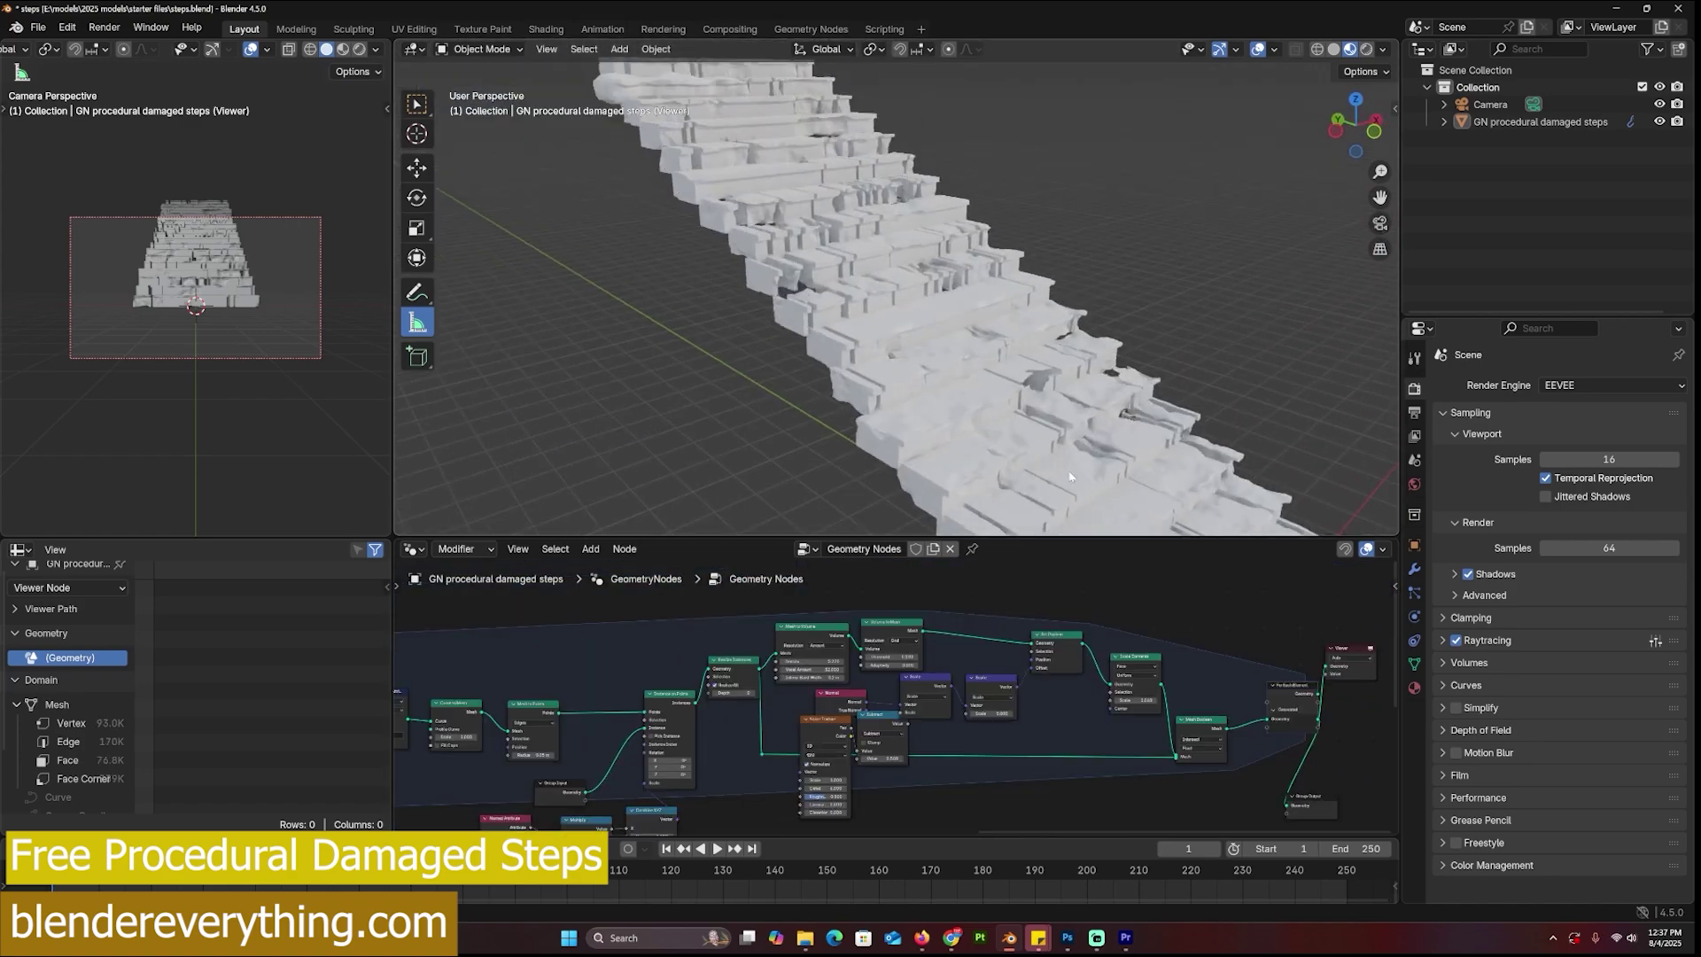
Step: Open the Probability value of the Random Value node that controls which points are deleted
{"action": "middle_click_drag", "start_coordinate": [1070, 477], "coordinate": [1140, 334]}
{"action": "scroll", "coordinate": [770, 679], "scroll_direction": "down", "scroll_amount": 3}
{"action": "middle_click_drag", "start_coordinate": [483, 670], "coordinate": [831, 673]}
{"action": "scroll", "coordinate": [863, 700], "scroll_direction": "up", "scroll_amount": 6}
{"action": "middle_click_drag", "start_coordinate": [554, 724], "coordinate": [793, 708]}
{"action": "middle_click_drag", "start_coordinate": [523, 696], "coordinate": [907, 697]}
{"action": "scroll", "coordinate": [908, 701], "scroll_direction": "up", "scroll_amount": 2}
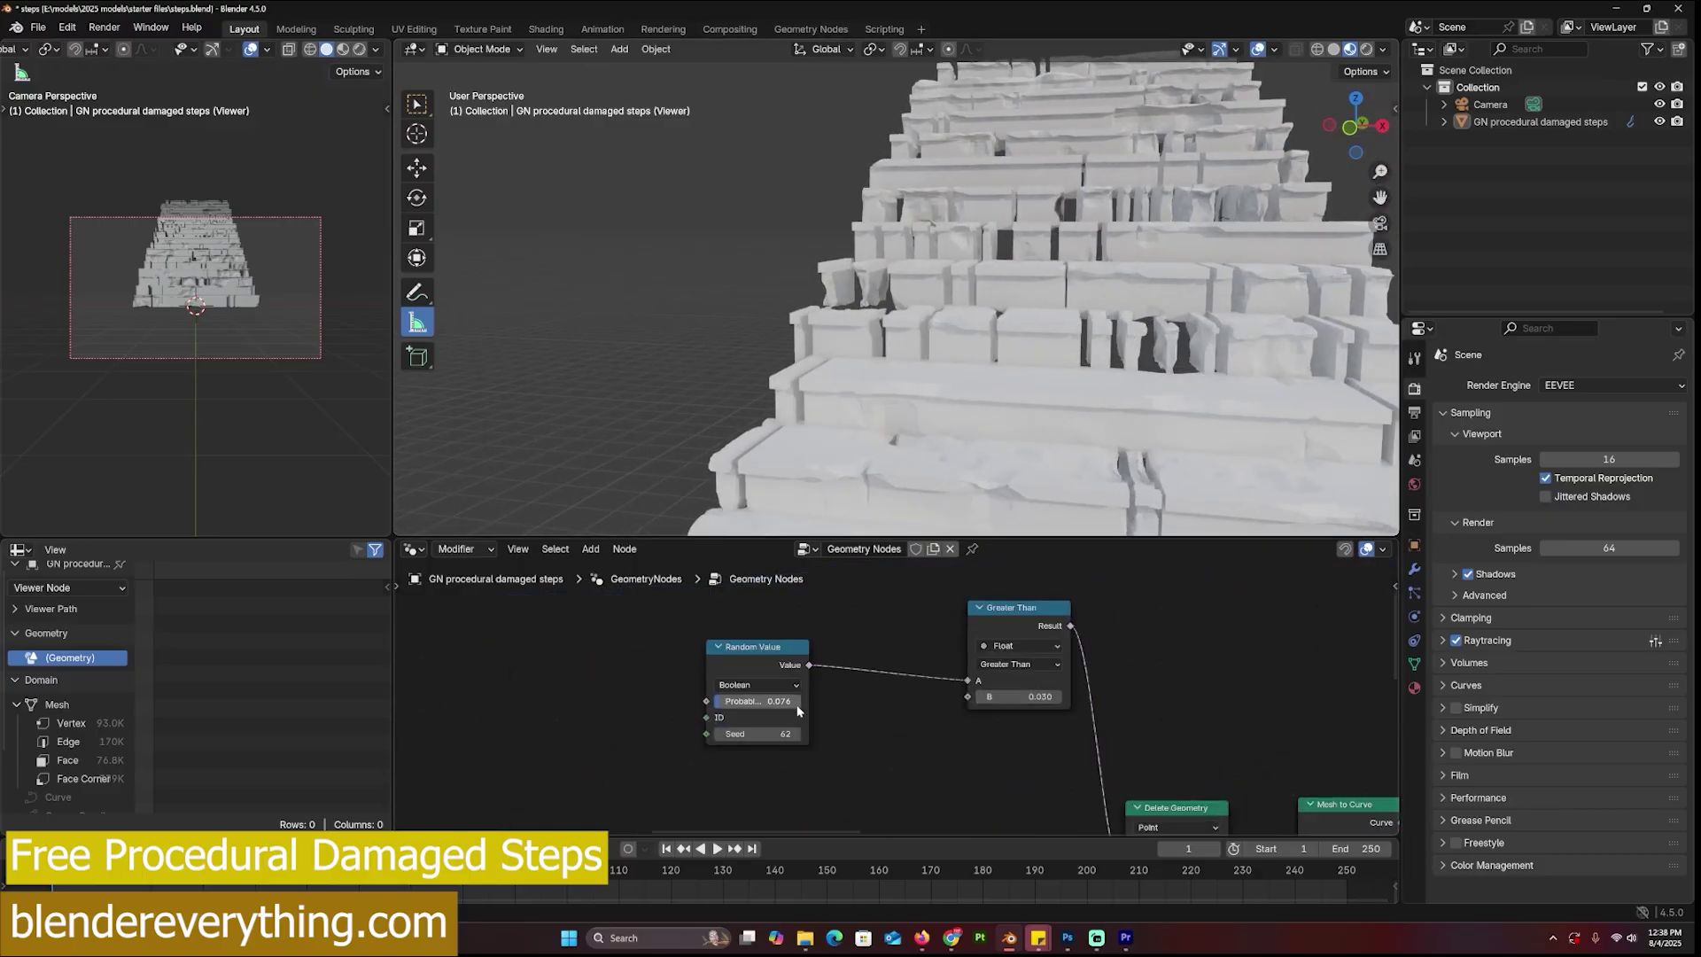
{"action": "scroll", "coordinate": [796, 712], "scroll_direction": "up", "scroll_amount": 1}
{"action": "left_click", "coordinate": [722, 701]}
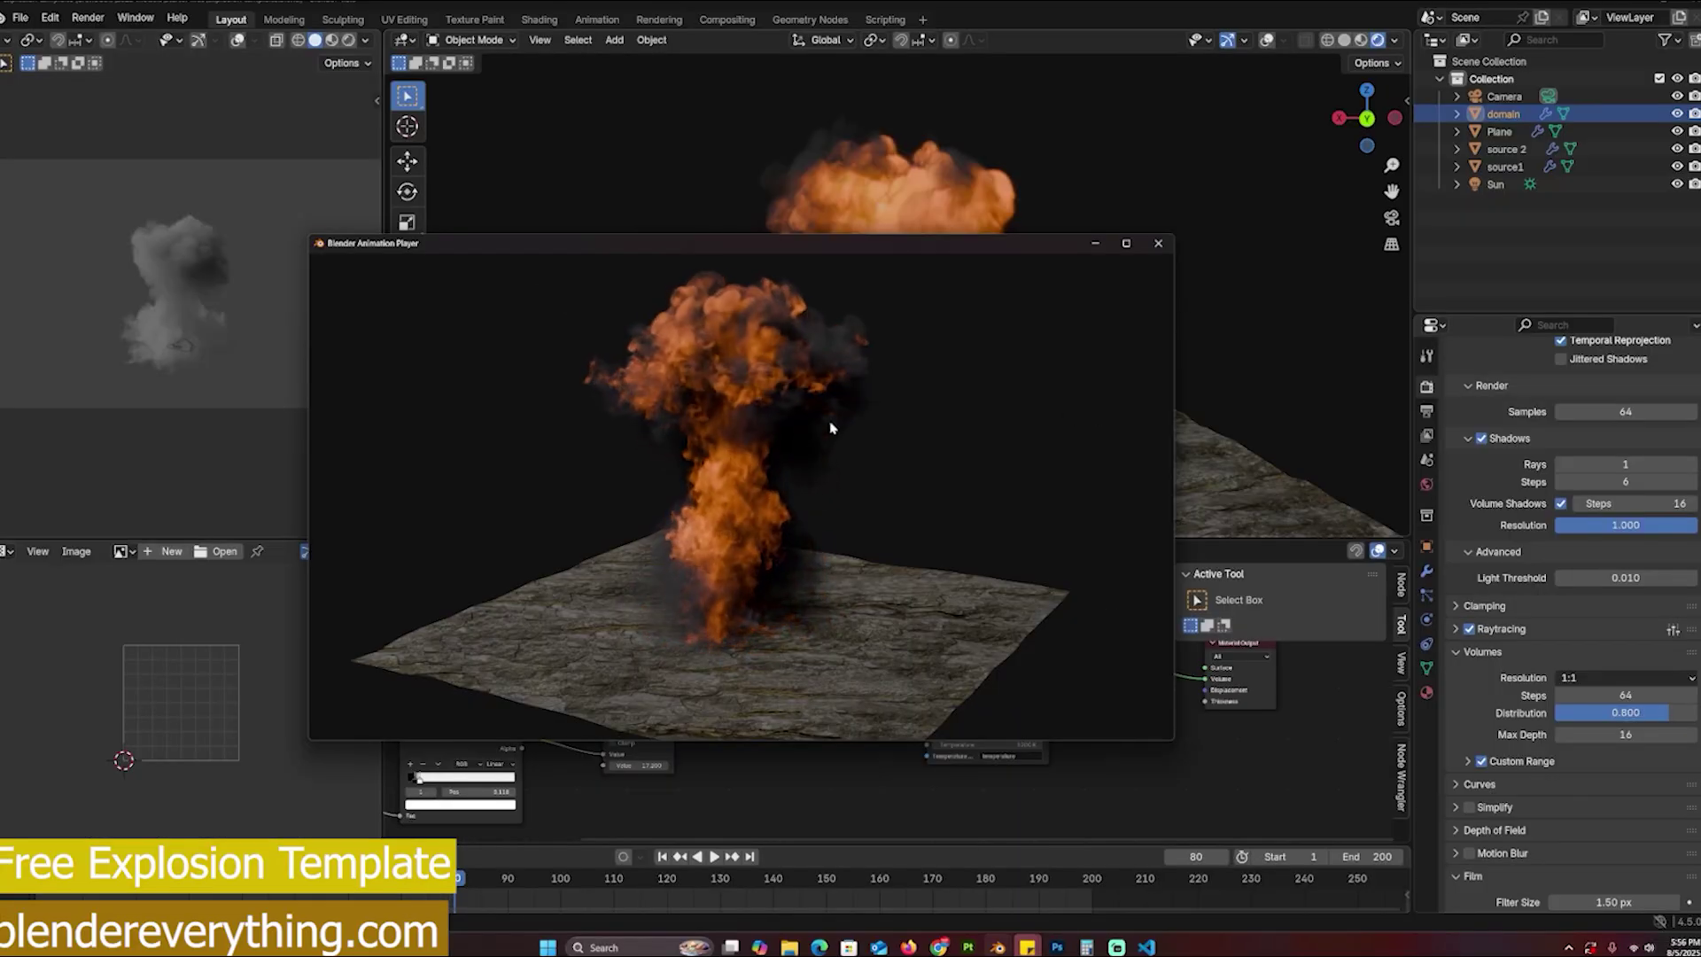
Step: Watch the rendered explosion animation in the animation player and close the player window
{"action": "left_click_drag", "start_coordinate": [828, 425], "coordinate": [824, 473]}
{"action": "left_click", "coordinate": [1157, 244]}
Step: Preview the explosion with the Cycles render engine and switch back to EEVEE
{"action": "scroll", "coordinate": [1503, 444], "scroll_direction": "up", "scroll_amount": 4}
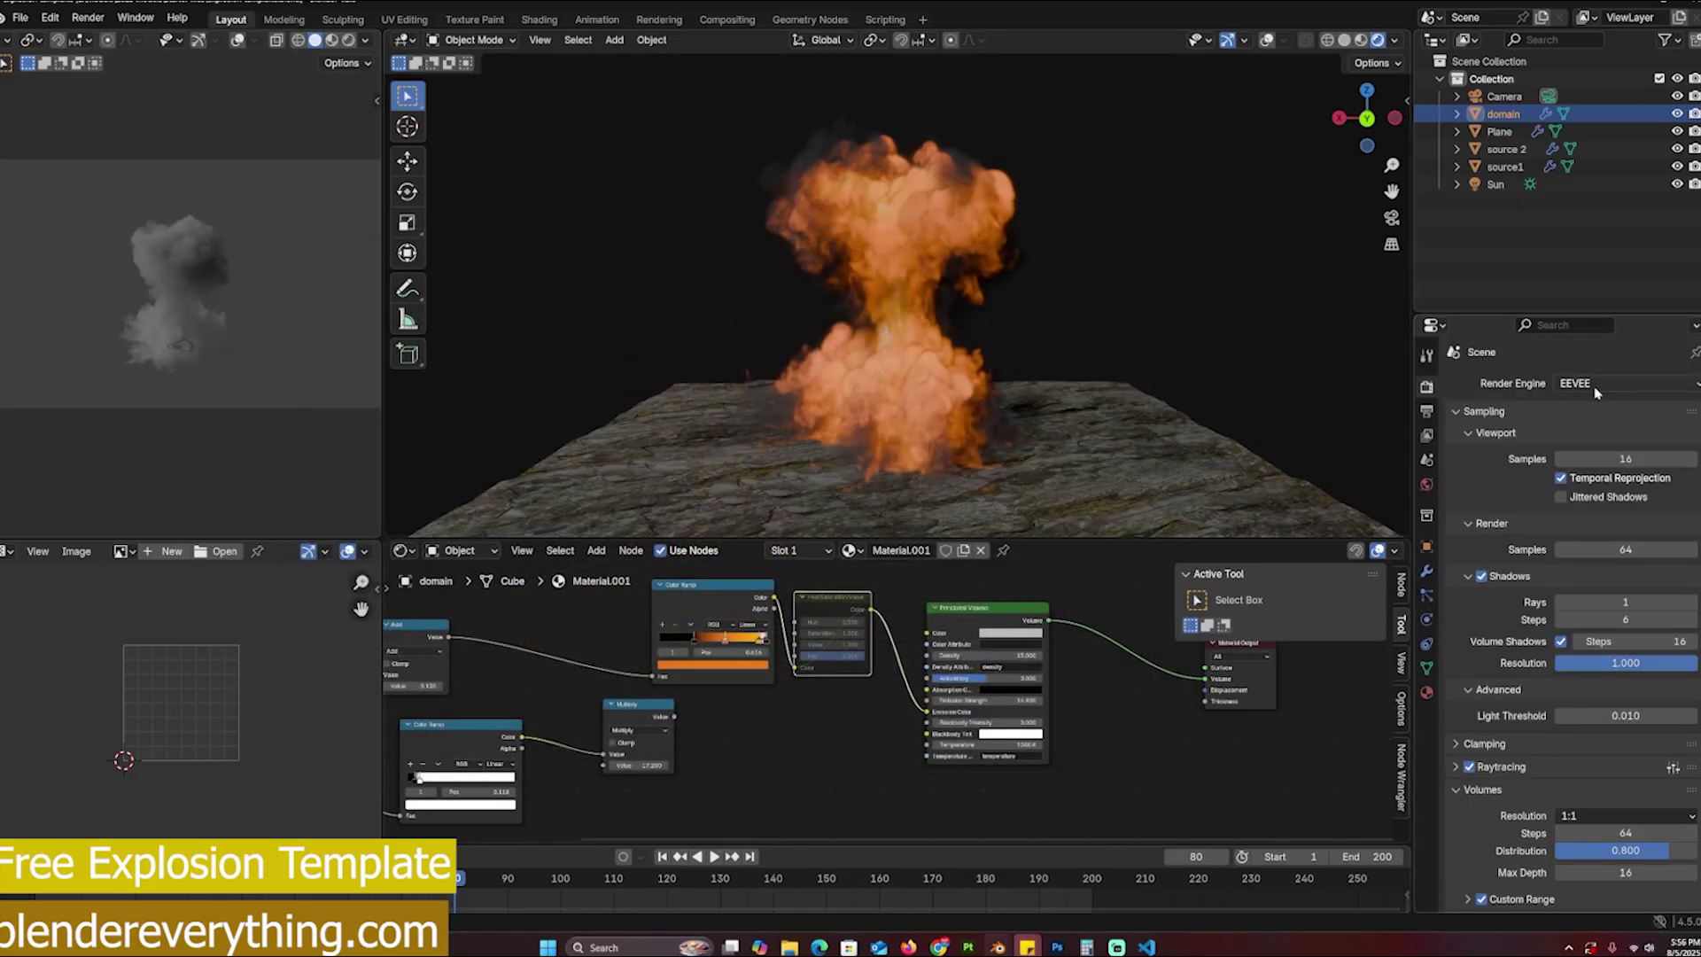
{"action": "left_click", "coordinate": [1592, 442]}
{"action": "left_click", "coordinate": [1623, 383]}
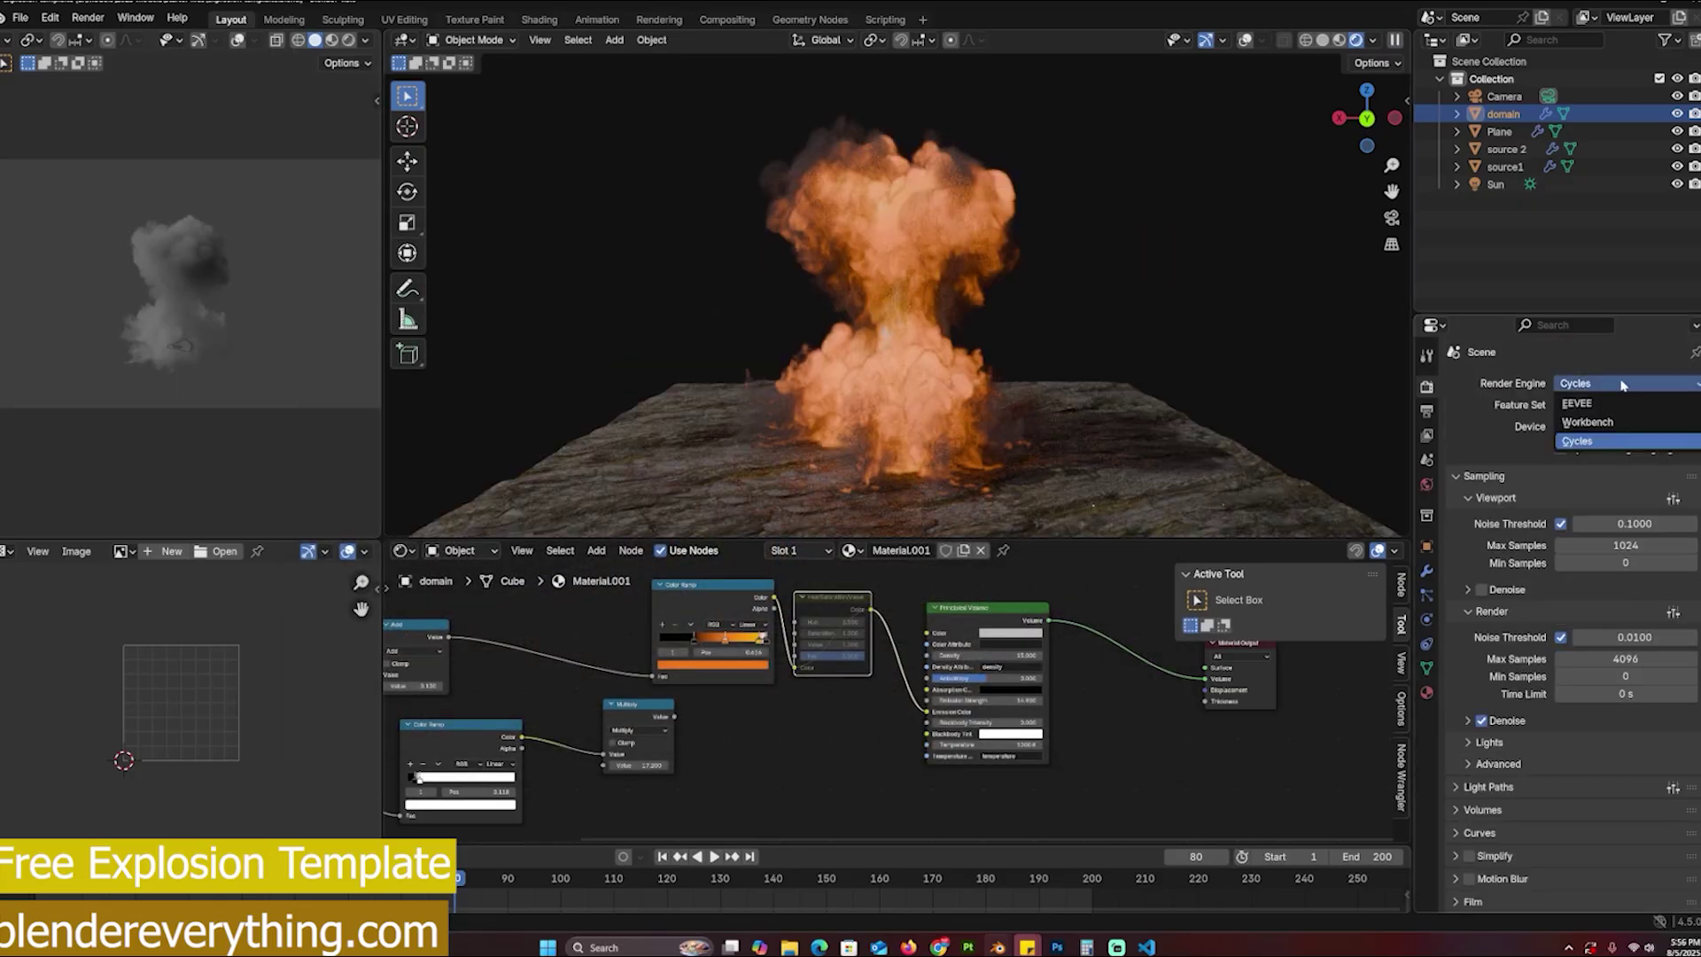
{"action": "left_click", "coordinate": [1603, 402]}
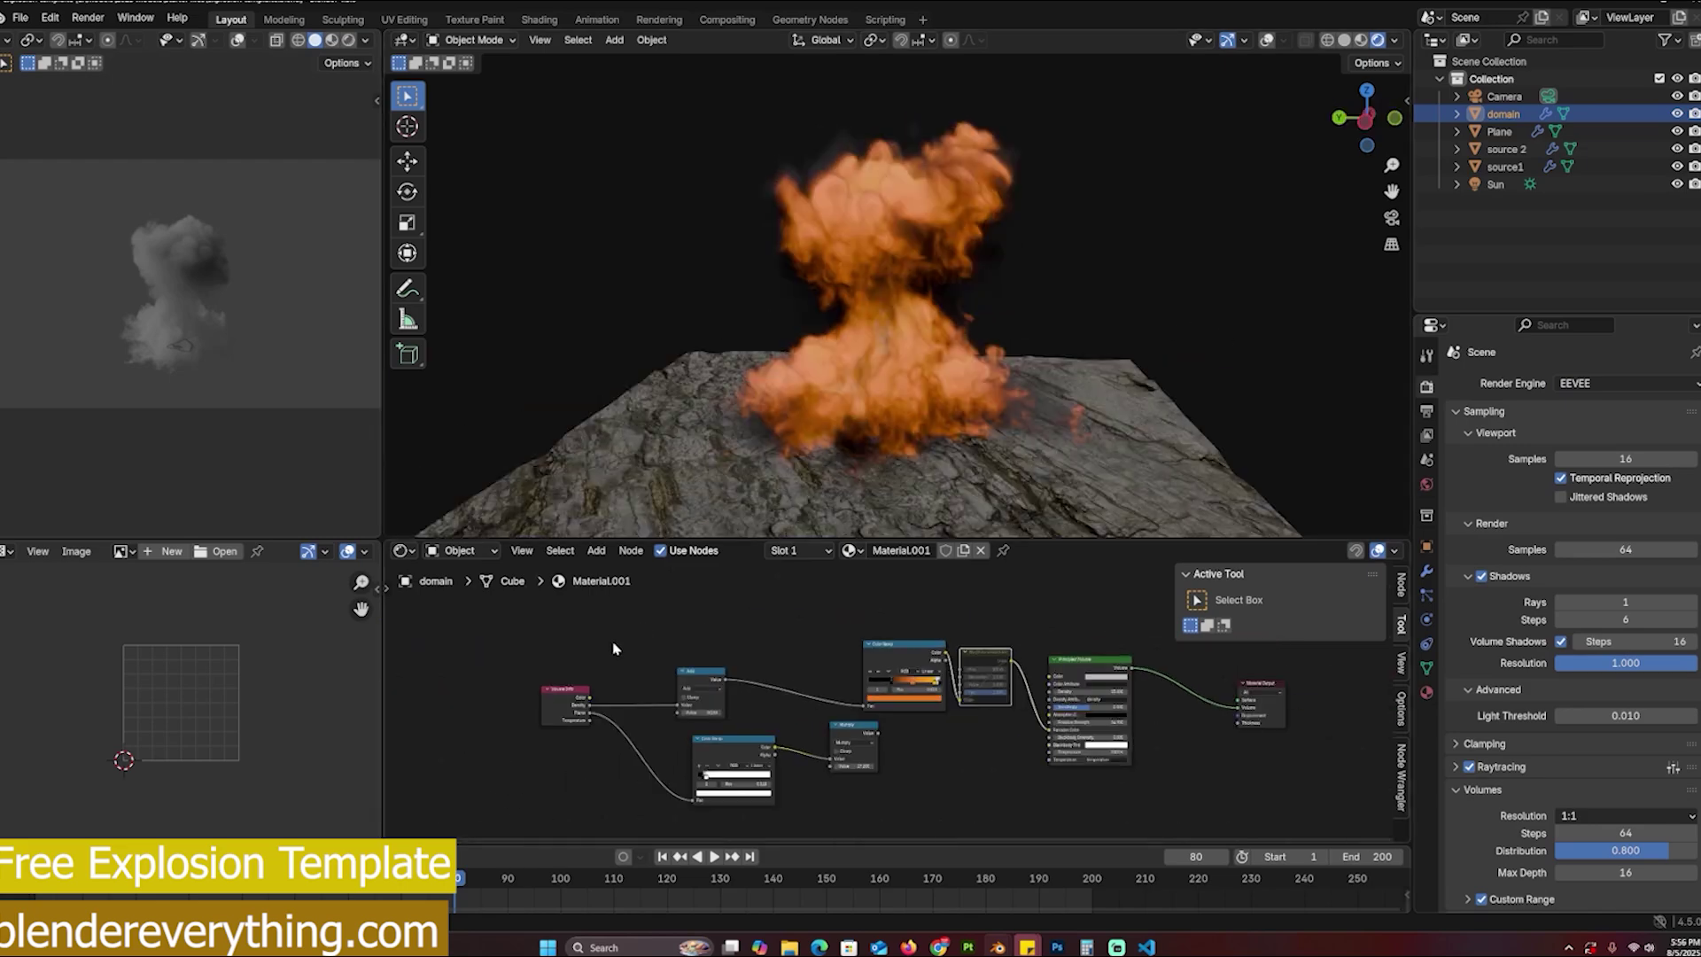
Step: Unmute the Hue/Saturation/Value node in the explosion material and set its Hue to 0.250
{"action": "middle_click_drag", "start_coordinate": [983, 658], "coordinate": [809, 672]}
{"action": "scroll", "coordinate": [778, 596], "scroll_direction": "up", "scroll_amount": 4}
{"action": "scroll", "coordinate": [815, 686], "scroll_direction": "up", "scroll_amount": 7}
{"action": "middle_click_drag", "start_coordinate": [628, 643], "coordinate": [762, 652]}
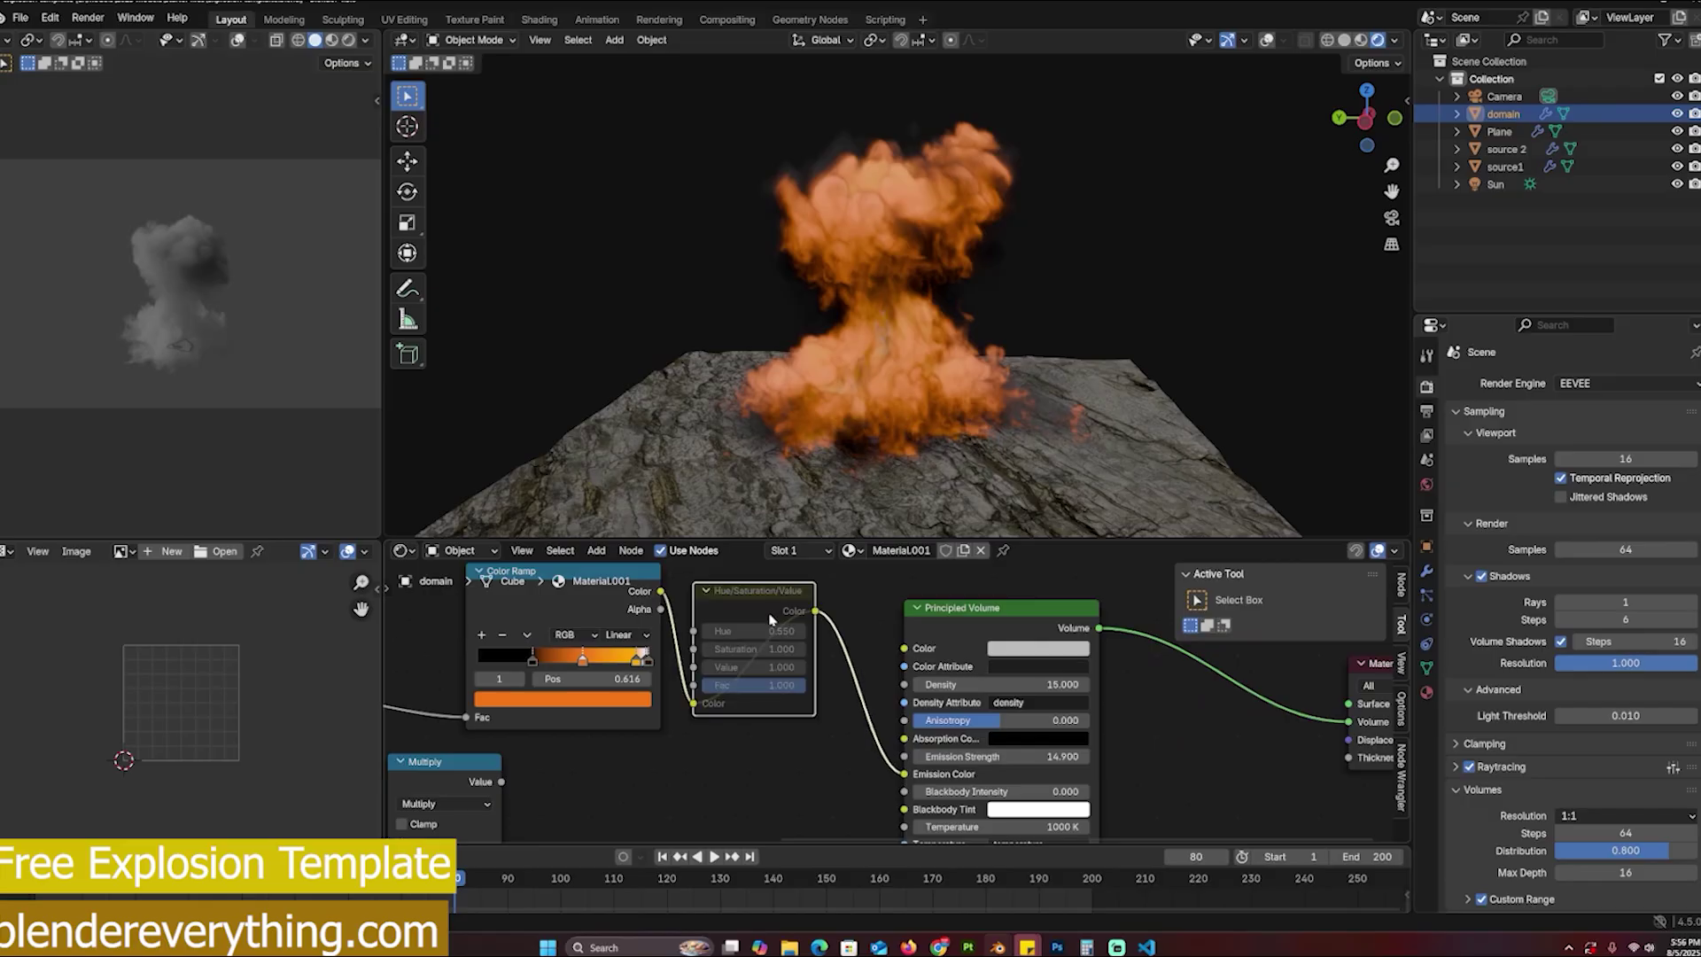
{"action": "key", "text": "m"}
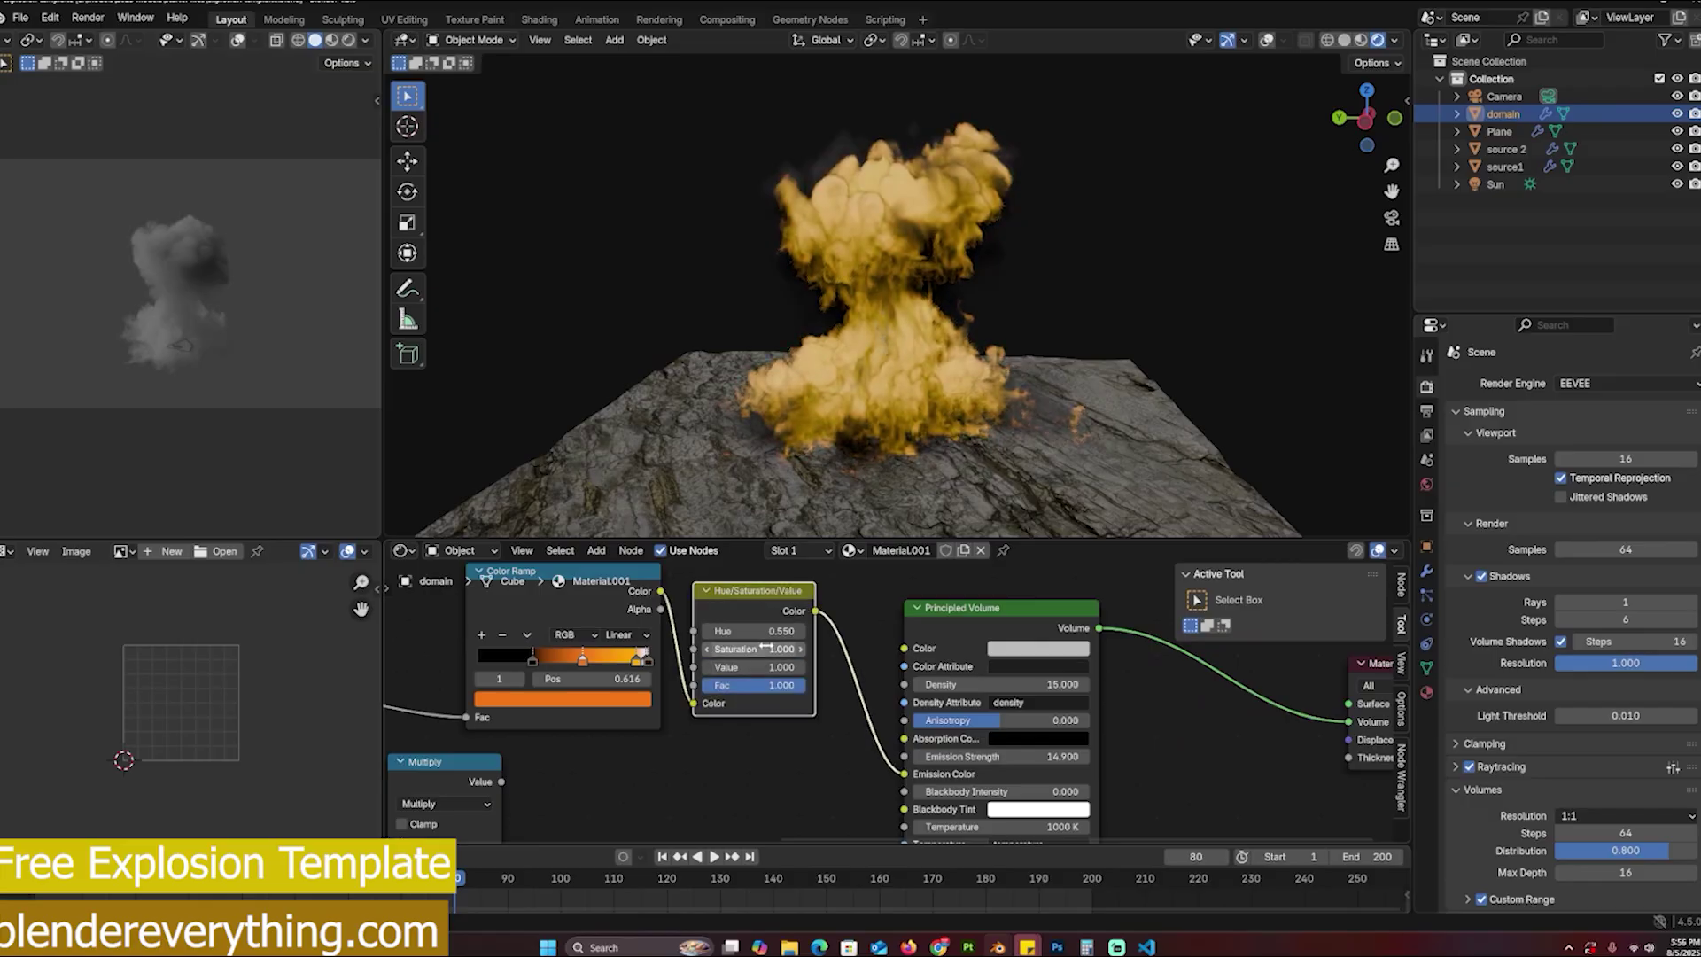
{"action": "left_click_drag", "start_coordinate": [761, 631], "coordinate": [691, 630]}
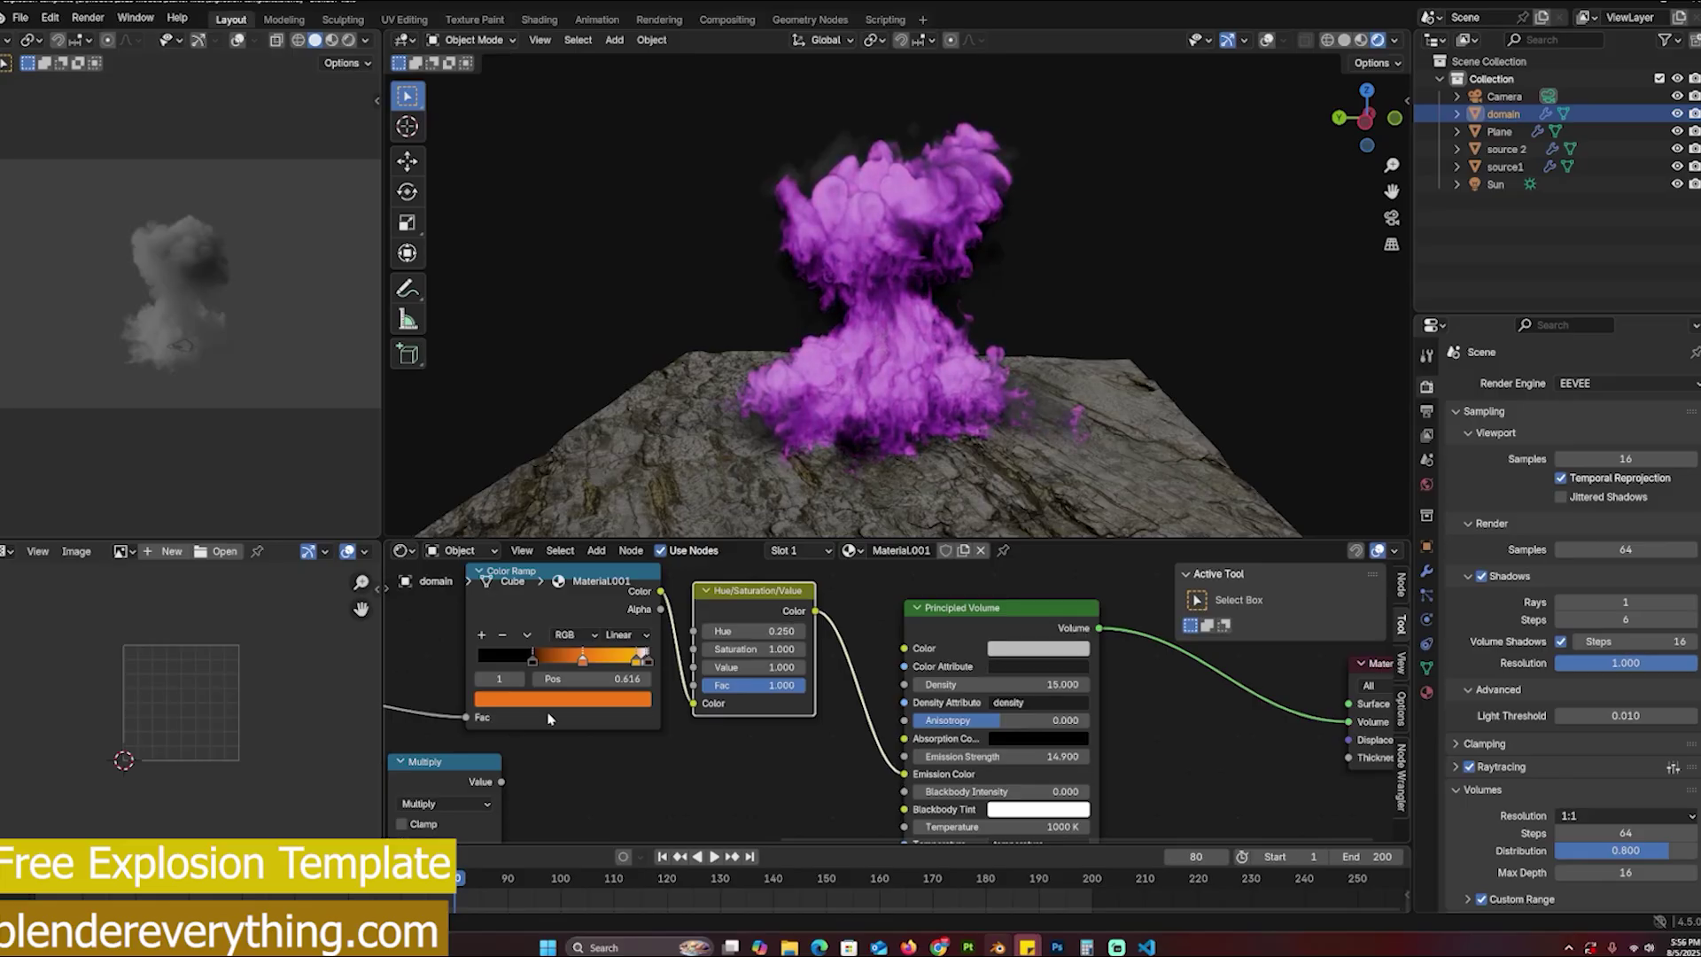
Step: Shift the white stop of the black-and-white Color Ramp driven by density to change the explosion's colour blend
{"action": "scroll", "coordinate": [549, 718], "scroll_direction": "down", "scroll_amount": 2}
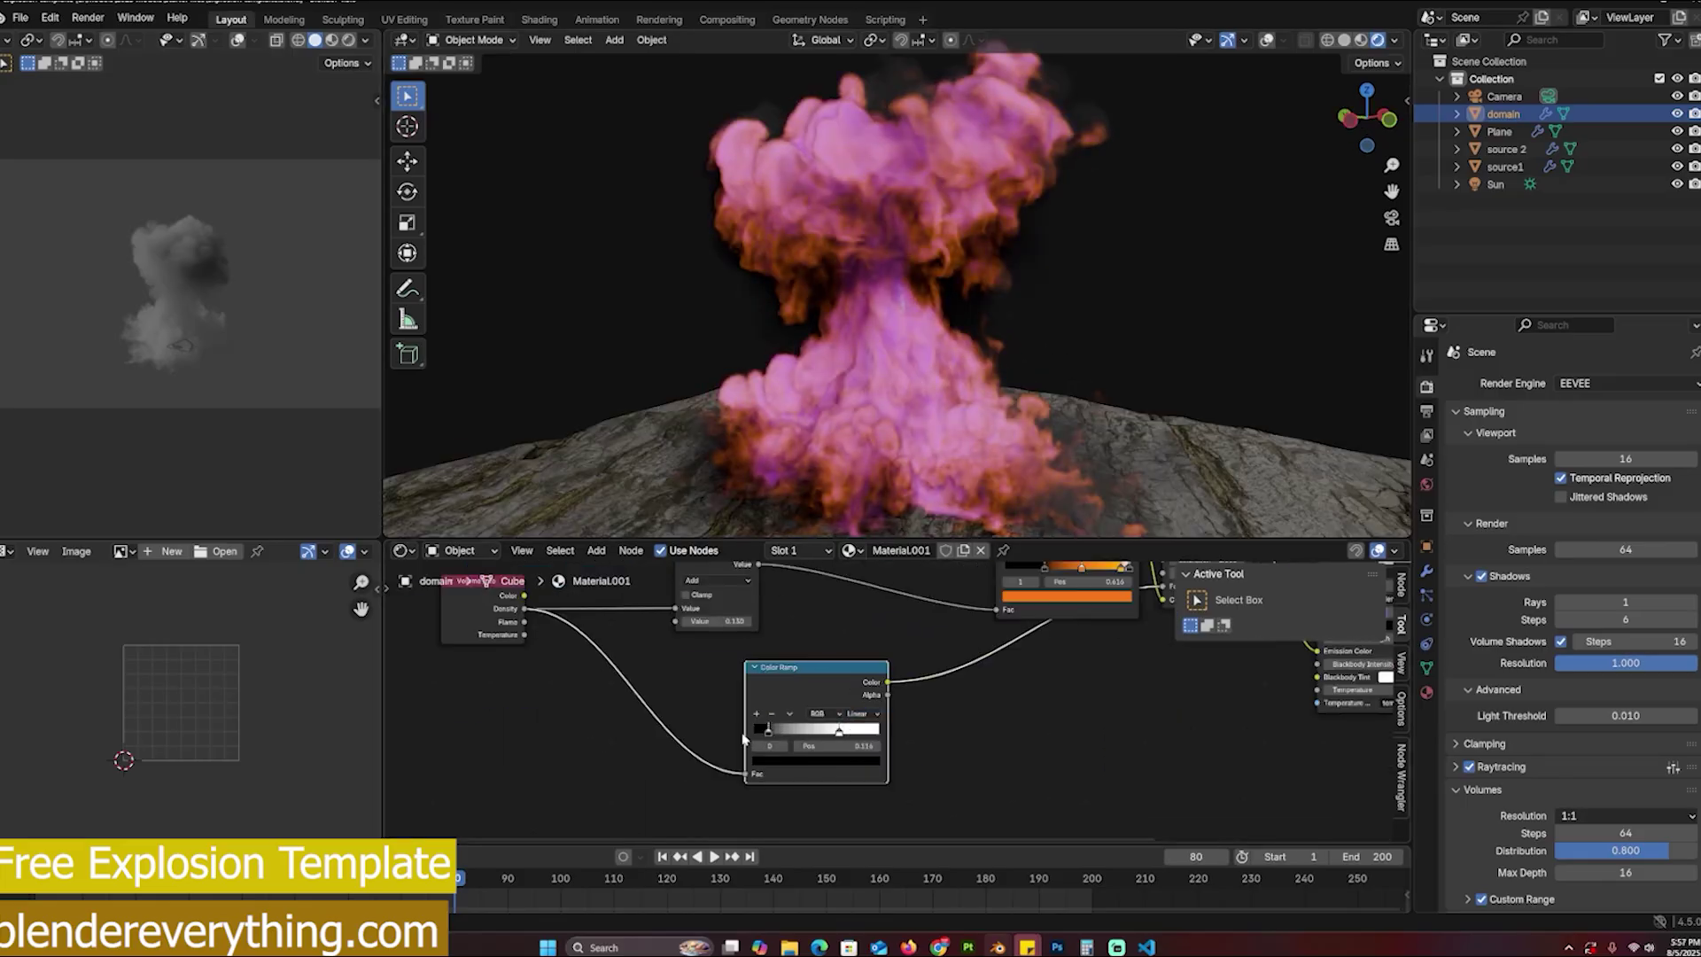
{"action": "left_click_drag", "start_coordinate": [870, 730], "coordinate": [890, 735]}
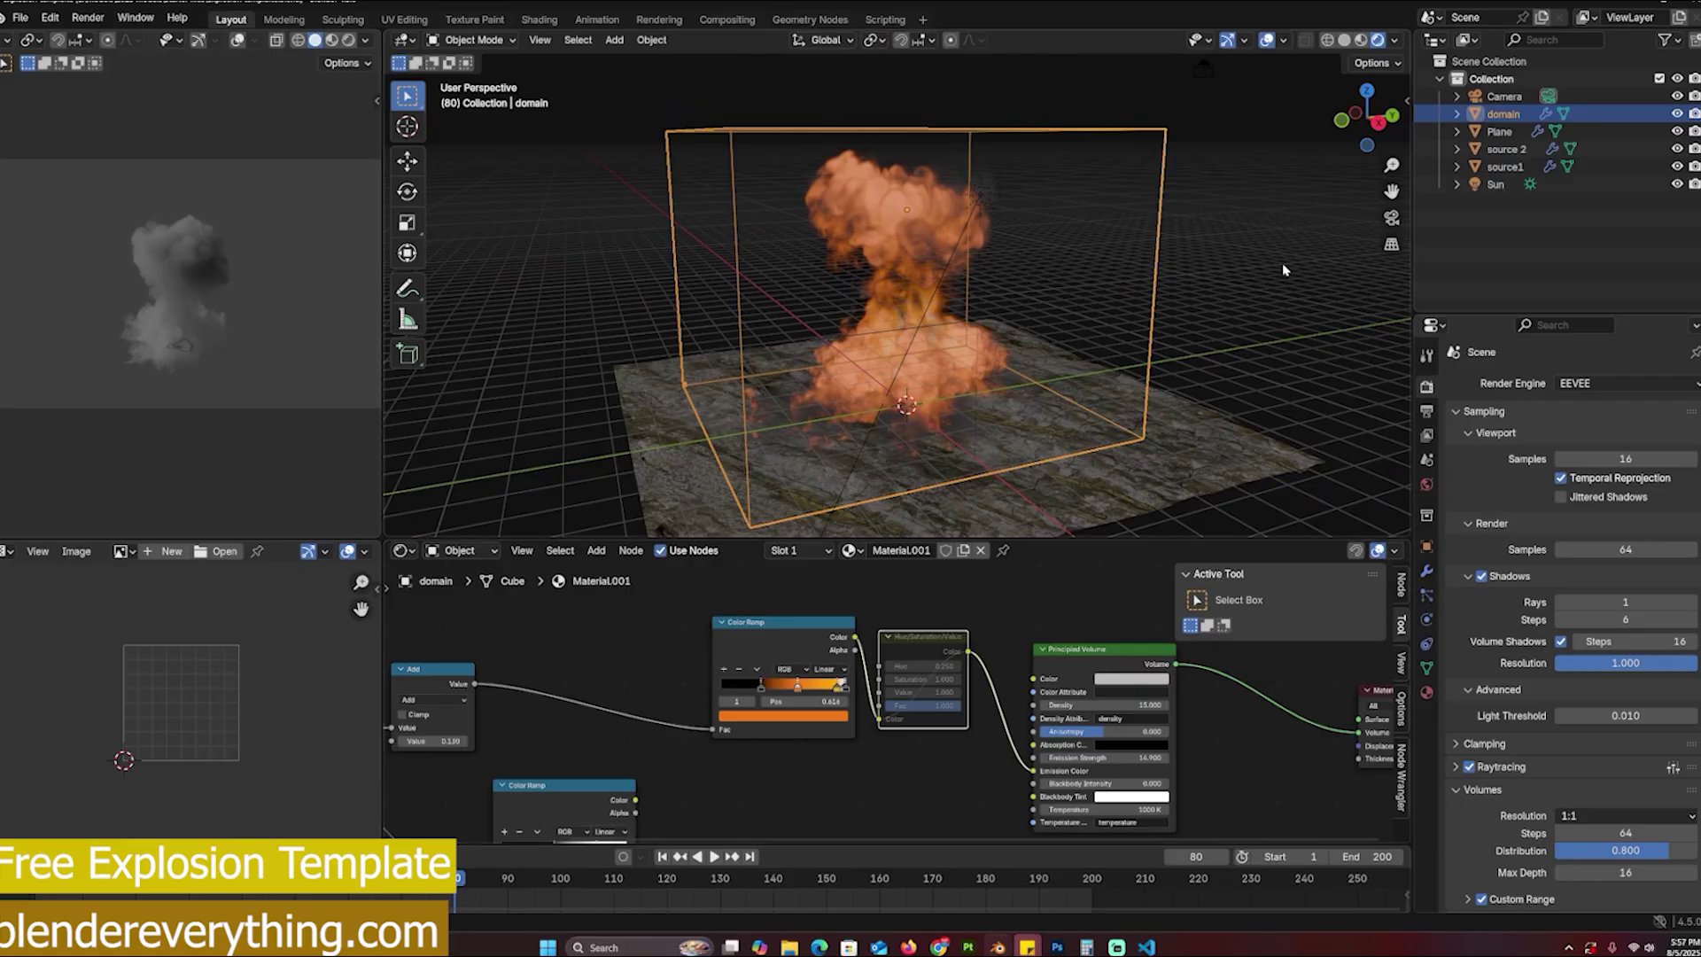
Step: Review the domain's fluid physics settings and the particle emission settings of source1
{"action": "left_click", "coordinate": [1421, 546]}
{"action": "left_click", "coordinate": [1426, 619]}
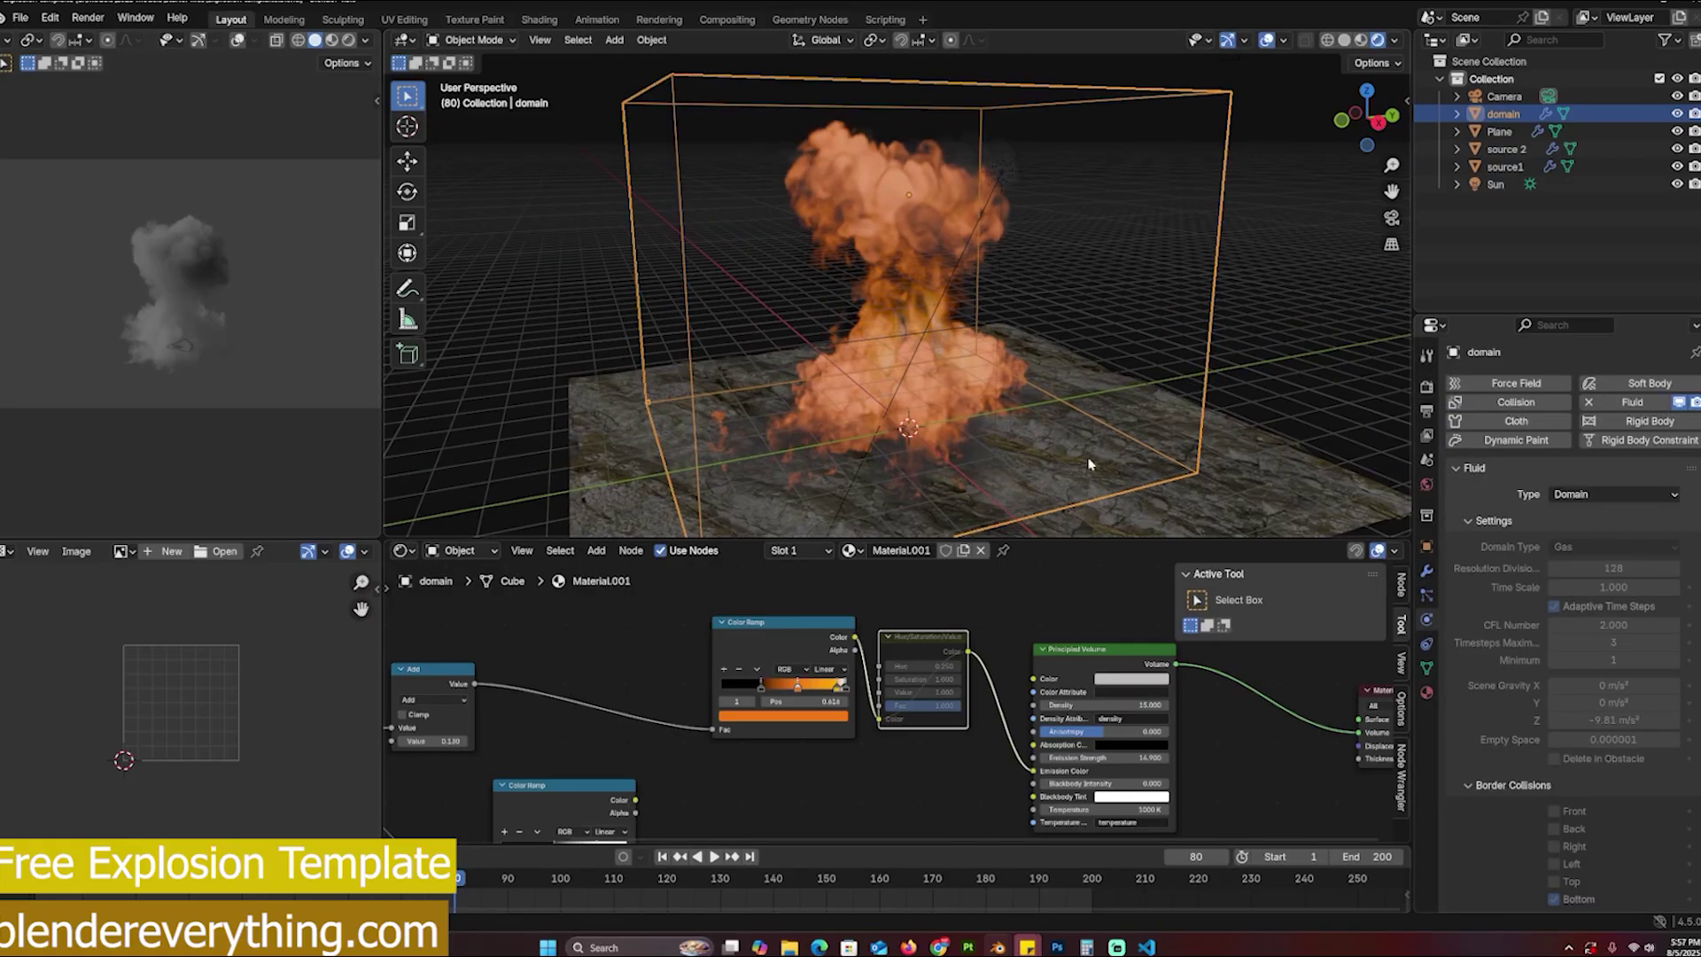
{"action": "scroll", "coordinate": [1575, 728], "scroll_direction": "down", "scroll_amount": 5}
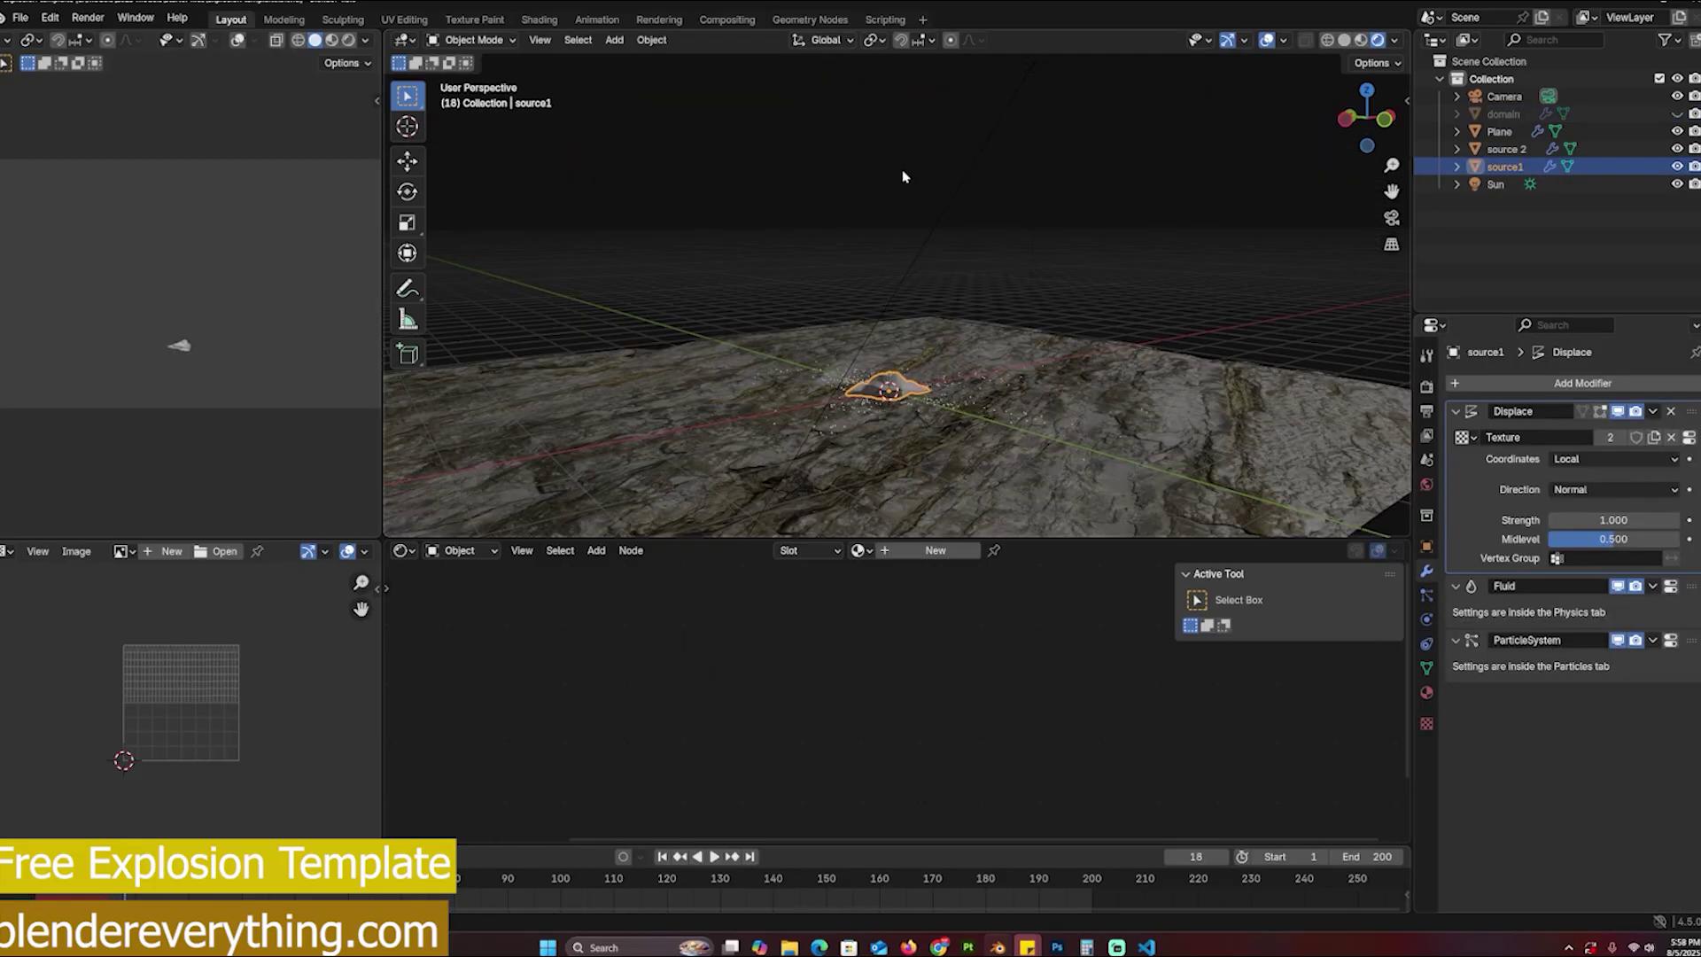
{"action": "left_click", "coordinate": [1427, 597]}
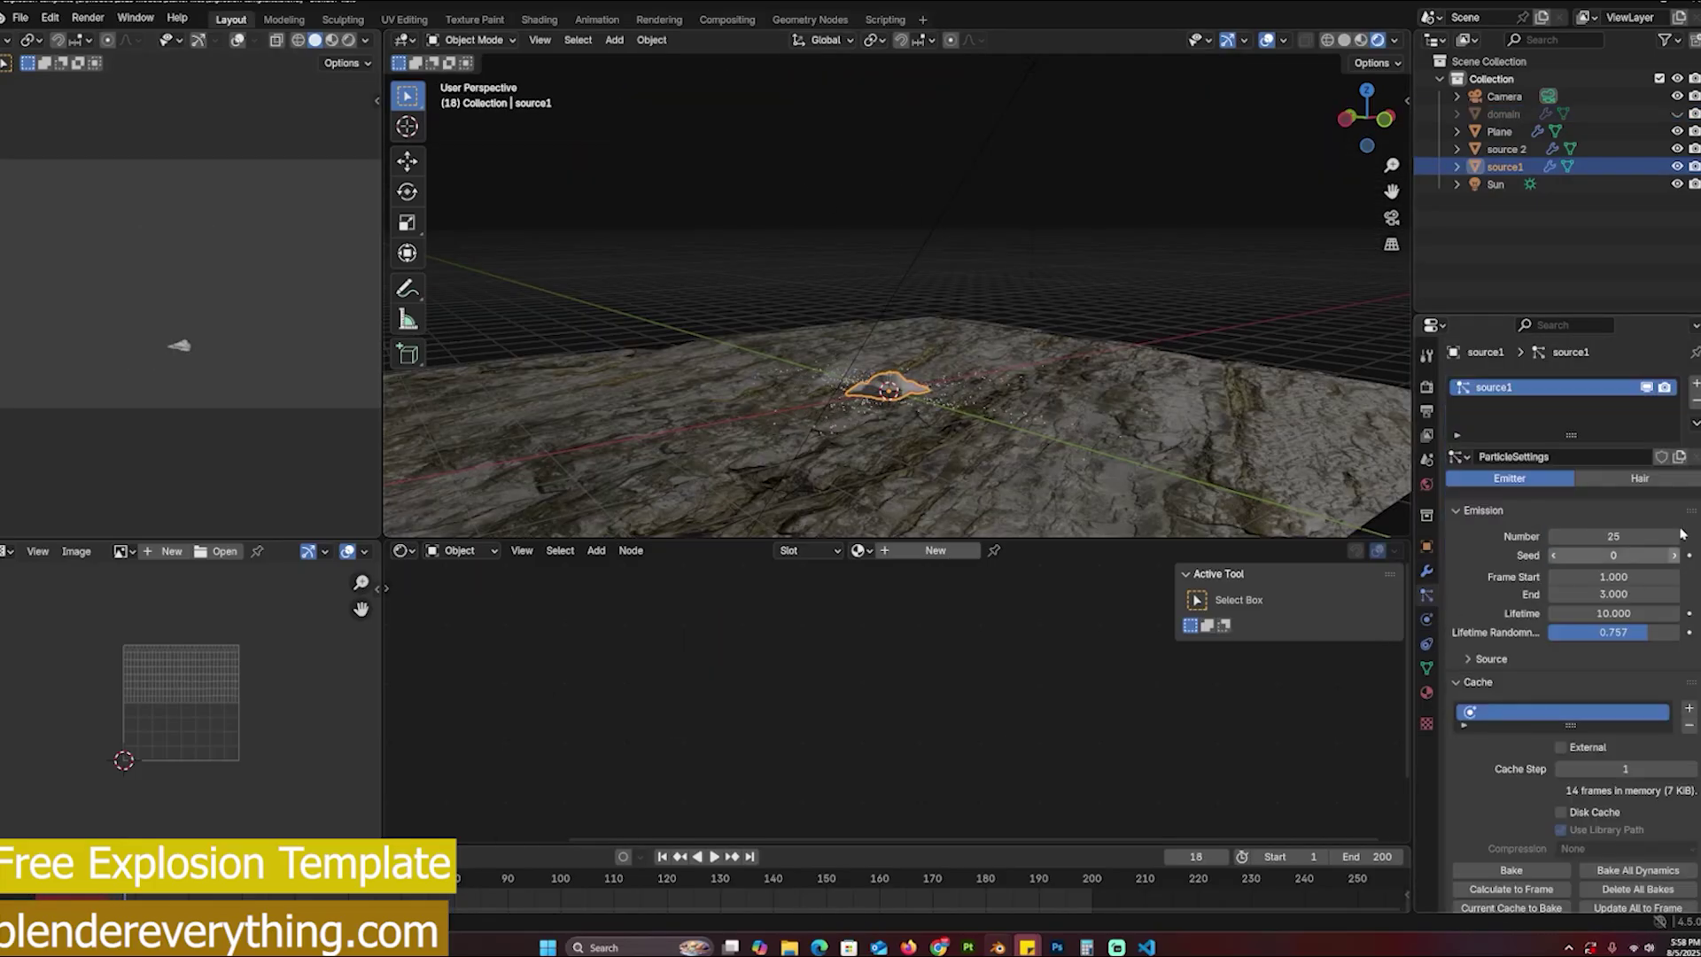
{"action": "scroll", "coordinate": [956, 376], "scroll_direction": "up", "scroll_amount": 2}
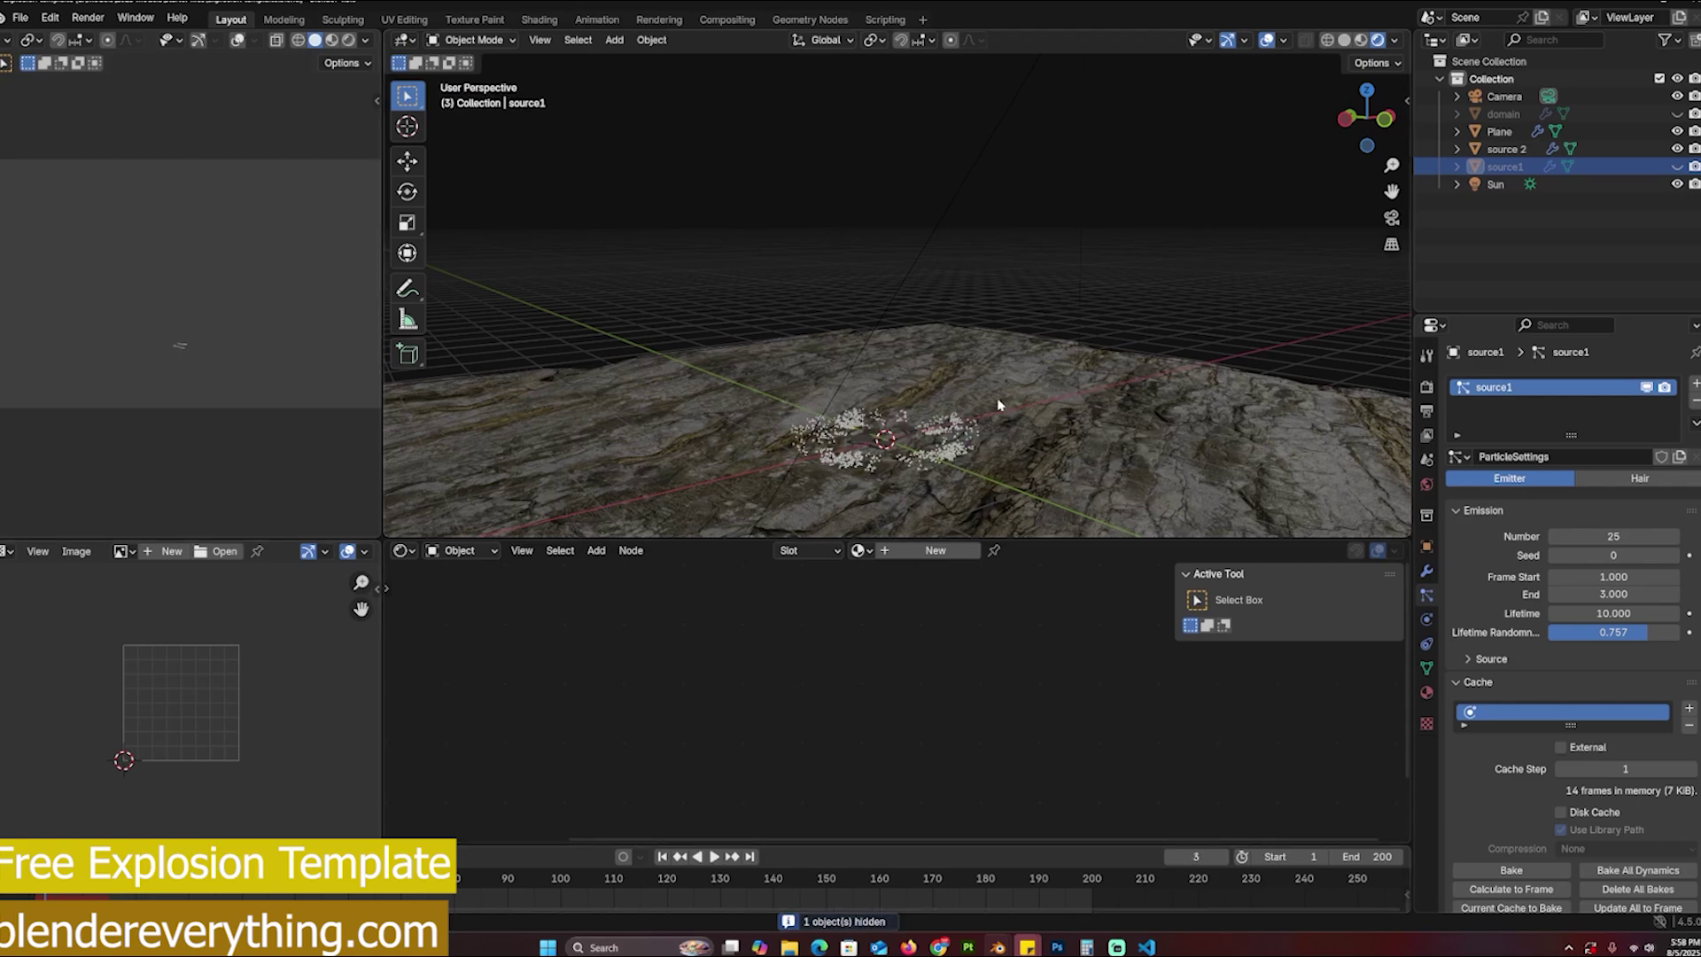
Step: Play the rendered explosion animation in the animation player and reposition the player window over the viewport
{"action": "left_click", "coordinate": [88, 18]}
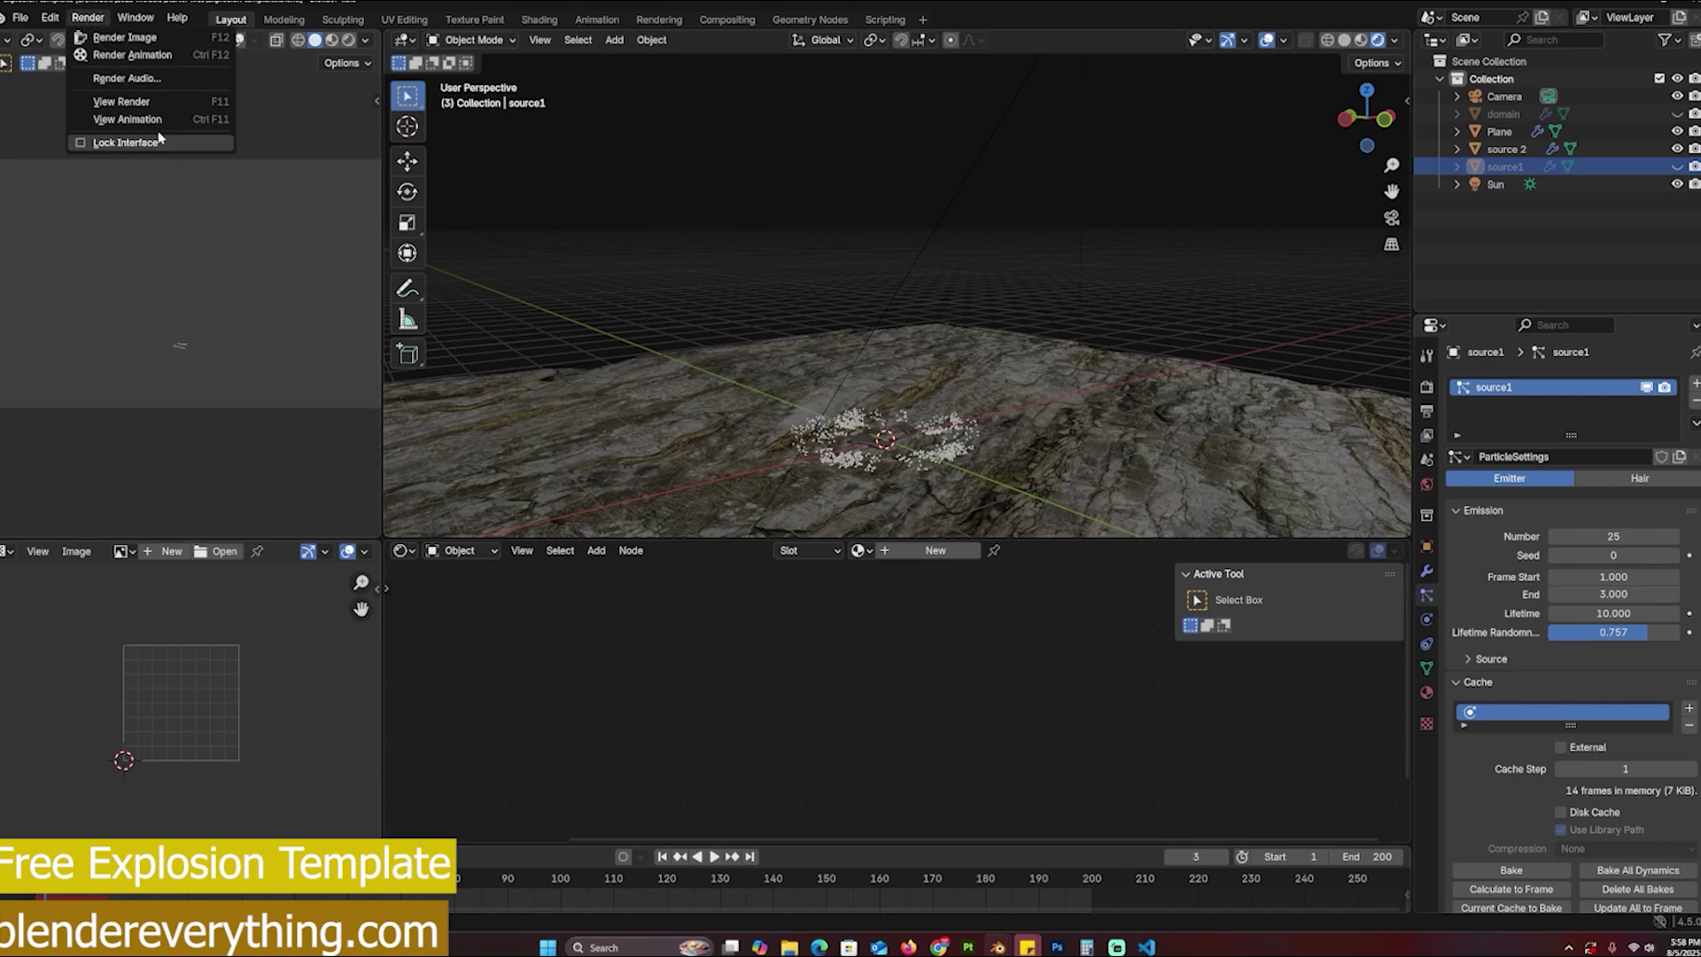
{"action": "left_click", "coordinate": [132, 118]}
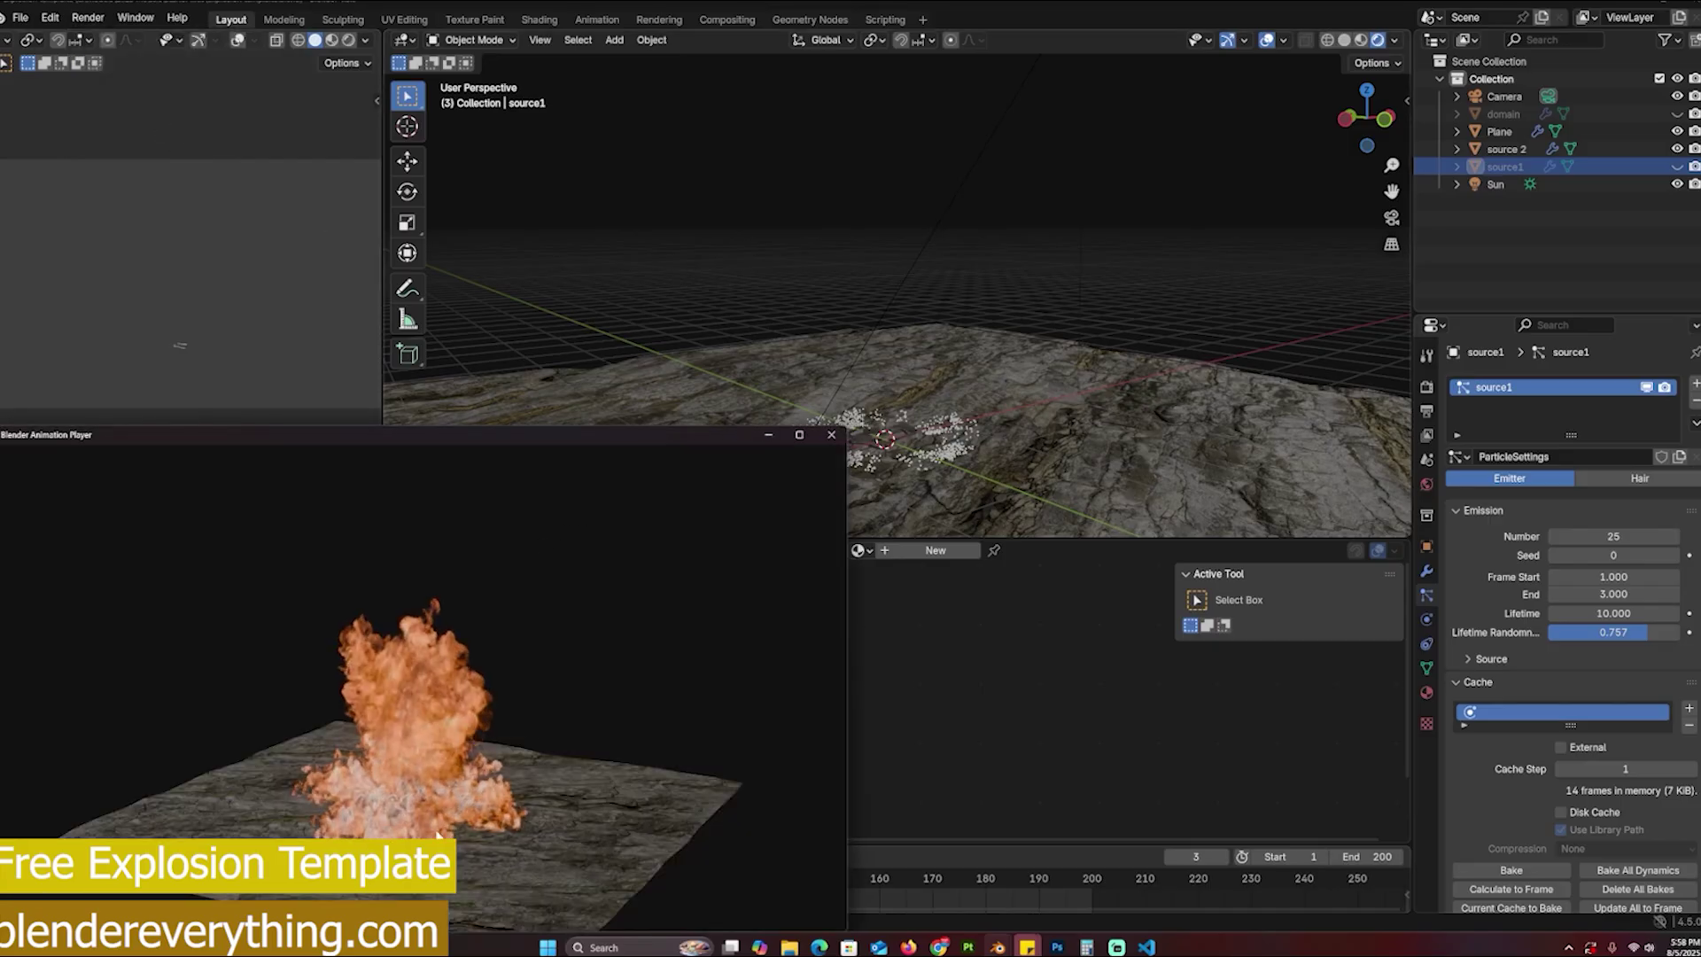
{"action": "left_click_drag", "start_coordinate": [567, 435], "coordinate": [943, 238]}
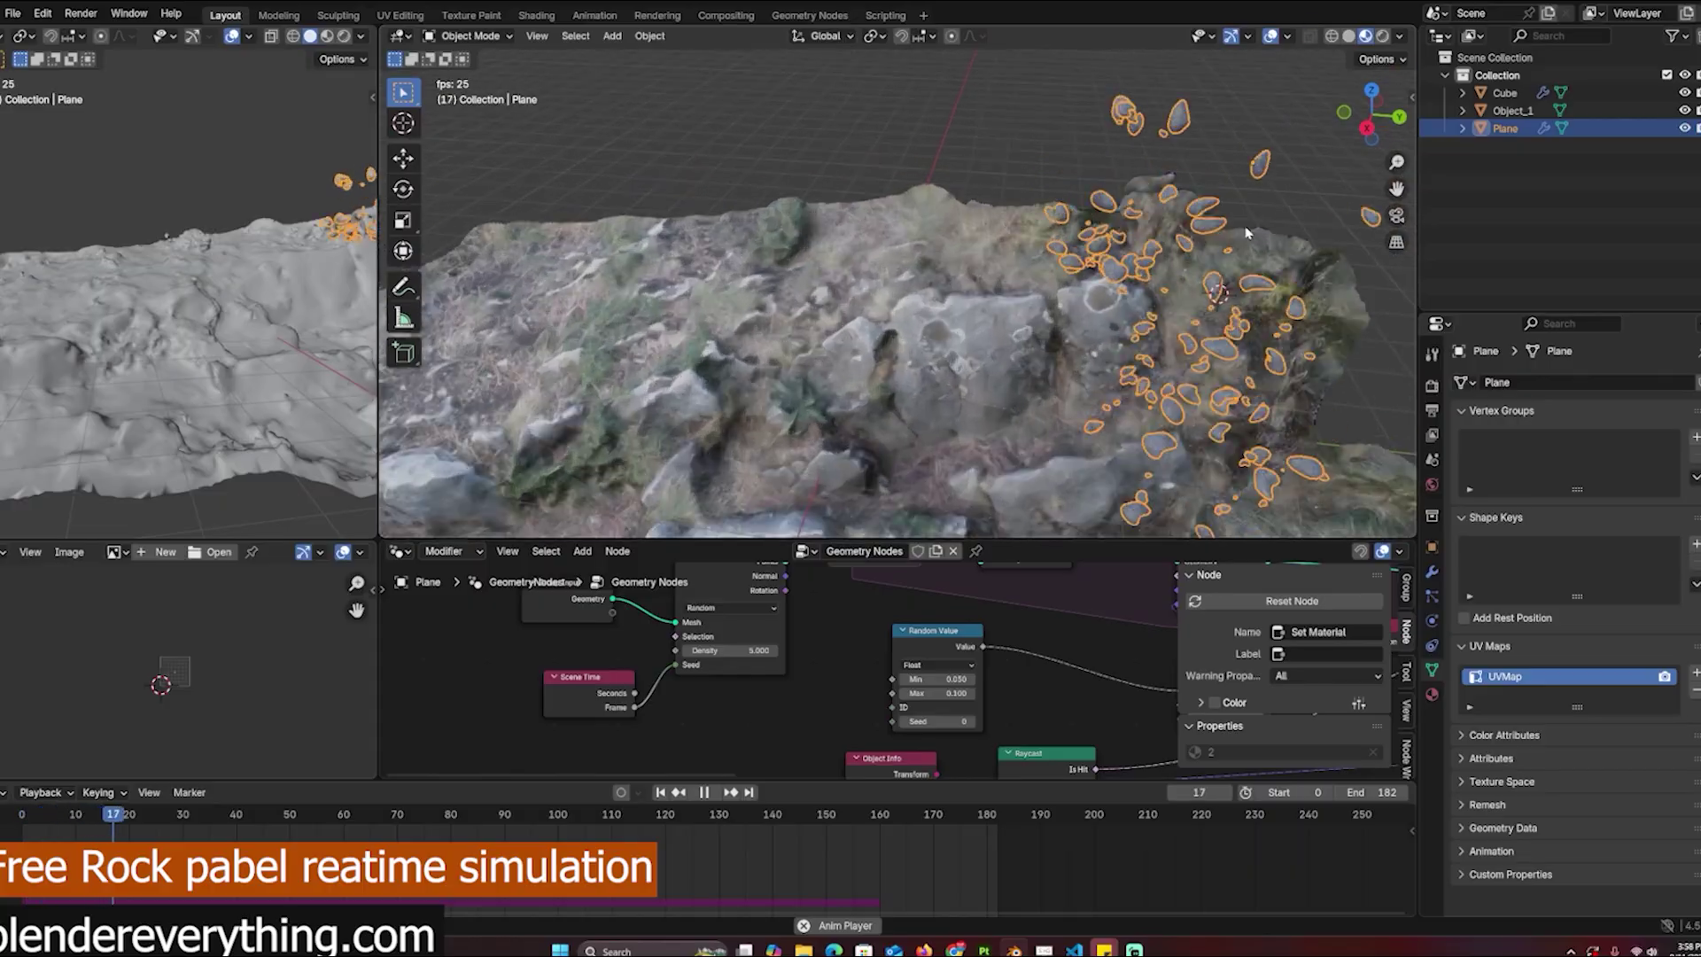
Step: Watch the running pebble simulation on the rock terrain, look over its node tree and stop the playback
{"action": "scroll", "coordinate": [1294, 205], "scroll_direction": "down", "scroll_amount": 2}
{"action": "middle_click_drag", "start_coordinate": [1294, 205], "coordinate": [1276, 169]}
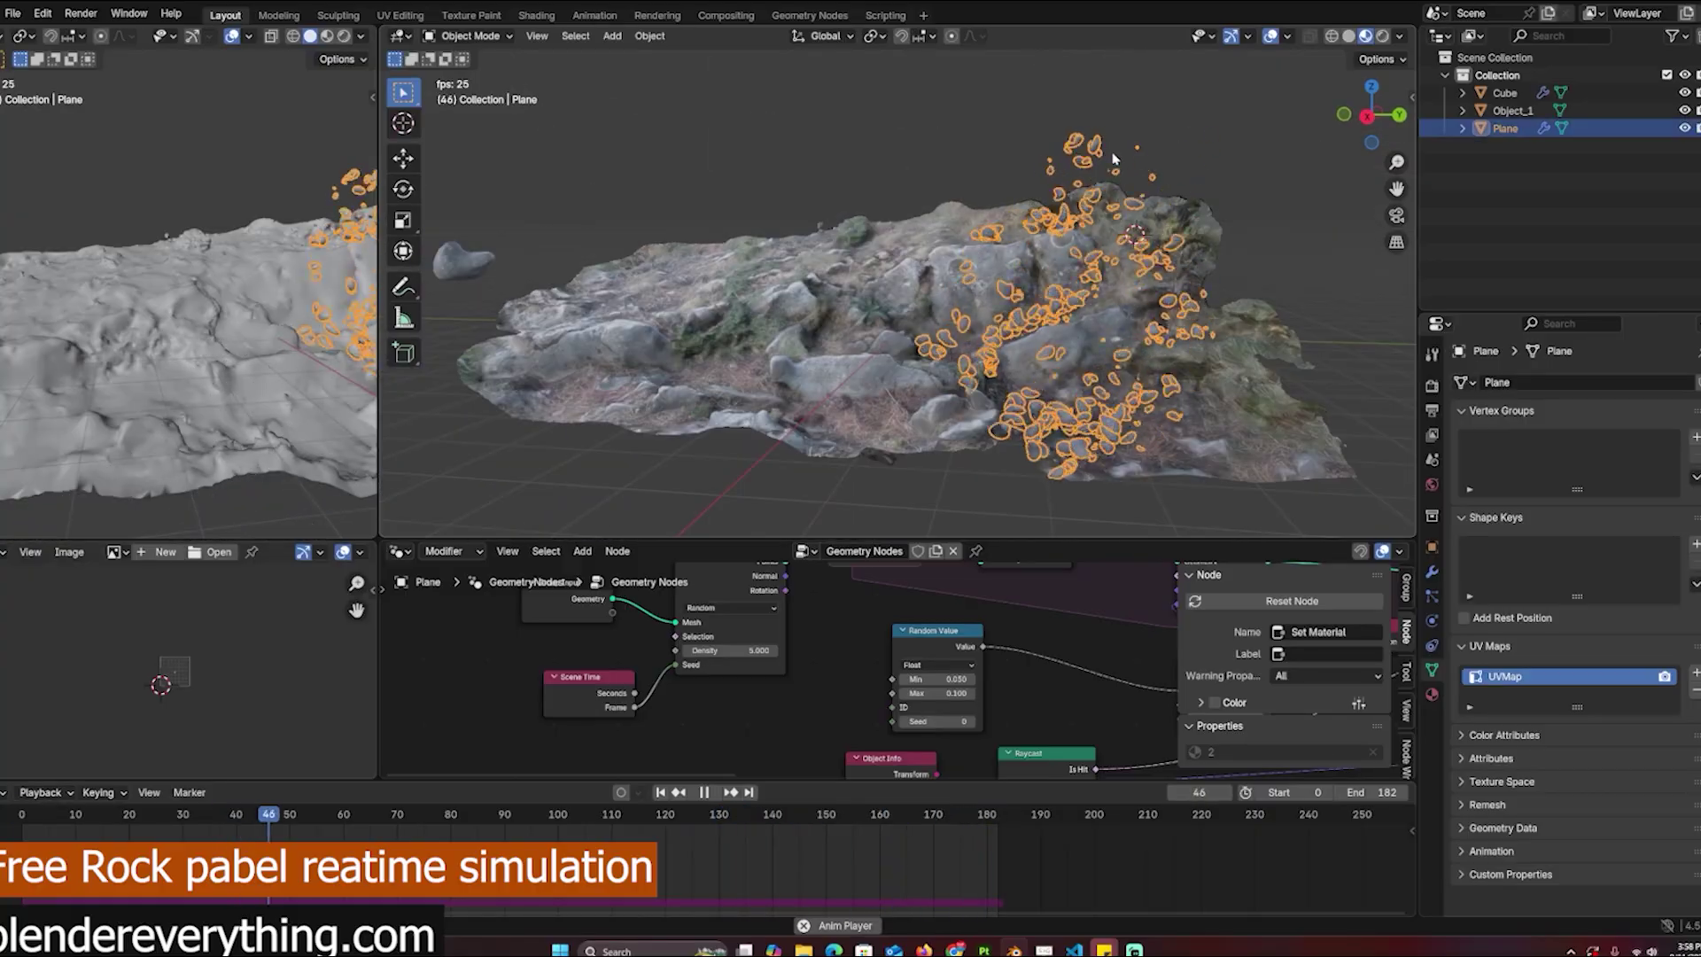
{"action": "left_click", "coordinate": [1109, 159]}
{"action": "scroll", "coordinate": [921, 638], "scroll_direction": "down", "scroll_amount": 6}
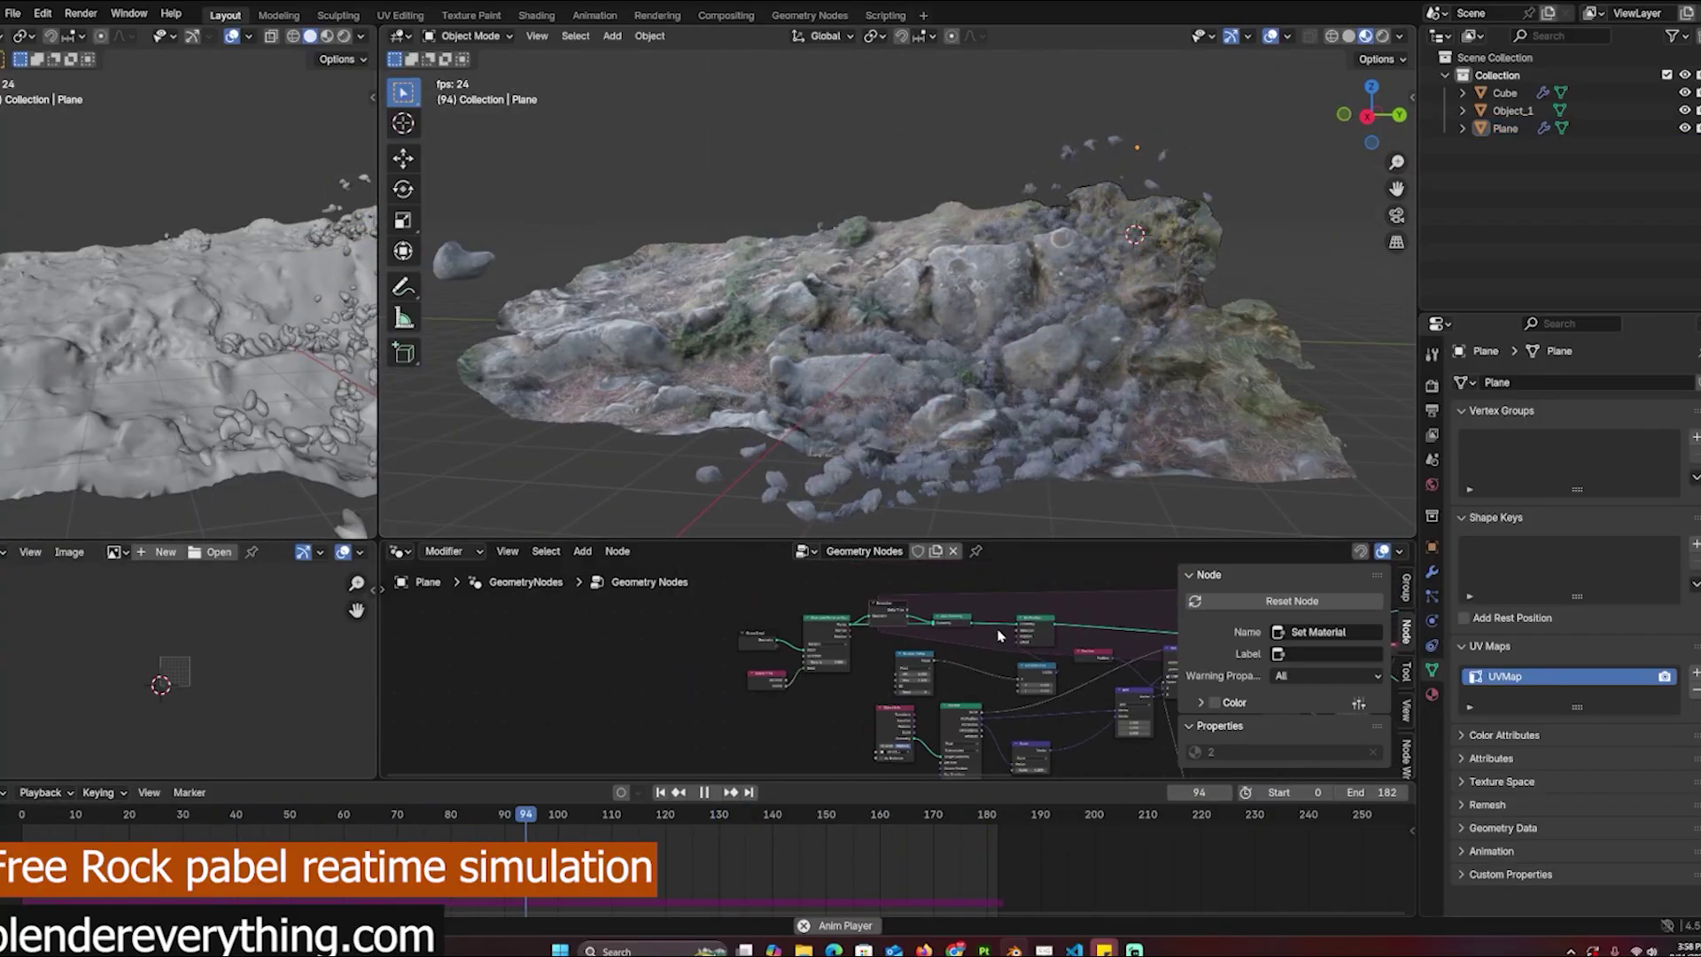
{"action": "key", "text": "Escape"}
Step: Rotate the Plane that emits the pebbles and move it above the opposite end of the rock terrain
{"action": "left_click", "coordinate": [1133, 148]}
{"action": "middle_click_drag", "start_coordinate": [1134, 149], "coordinate": [1184, 209]}
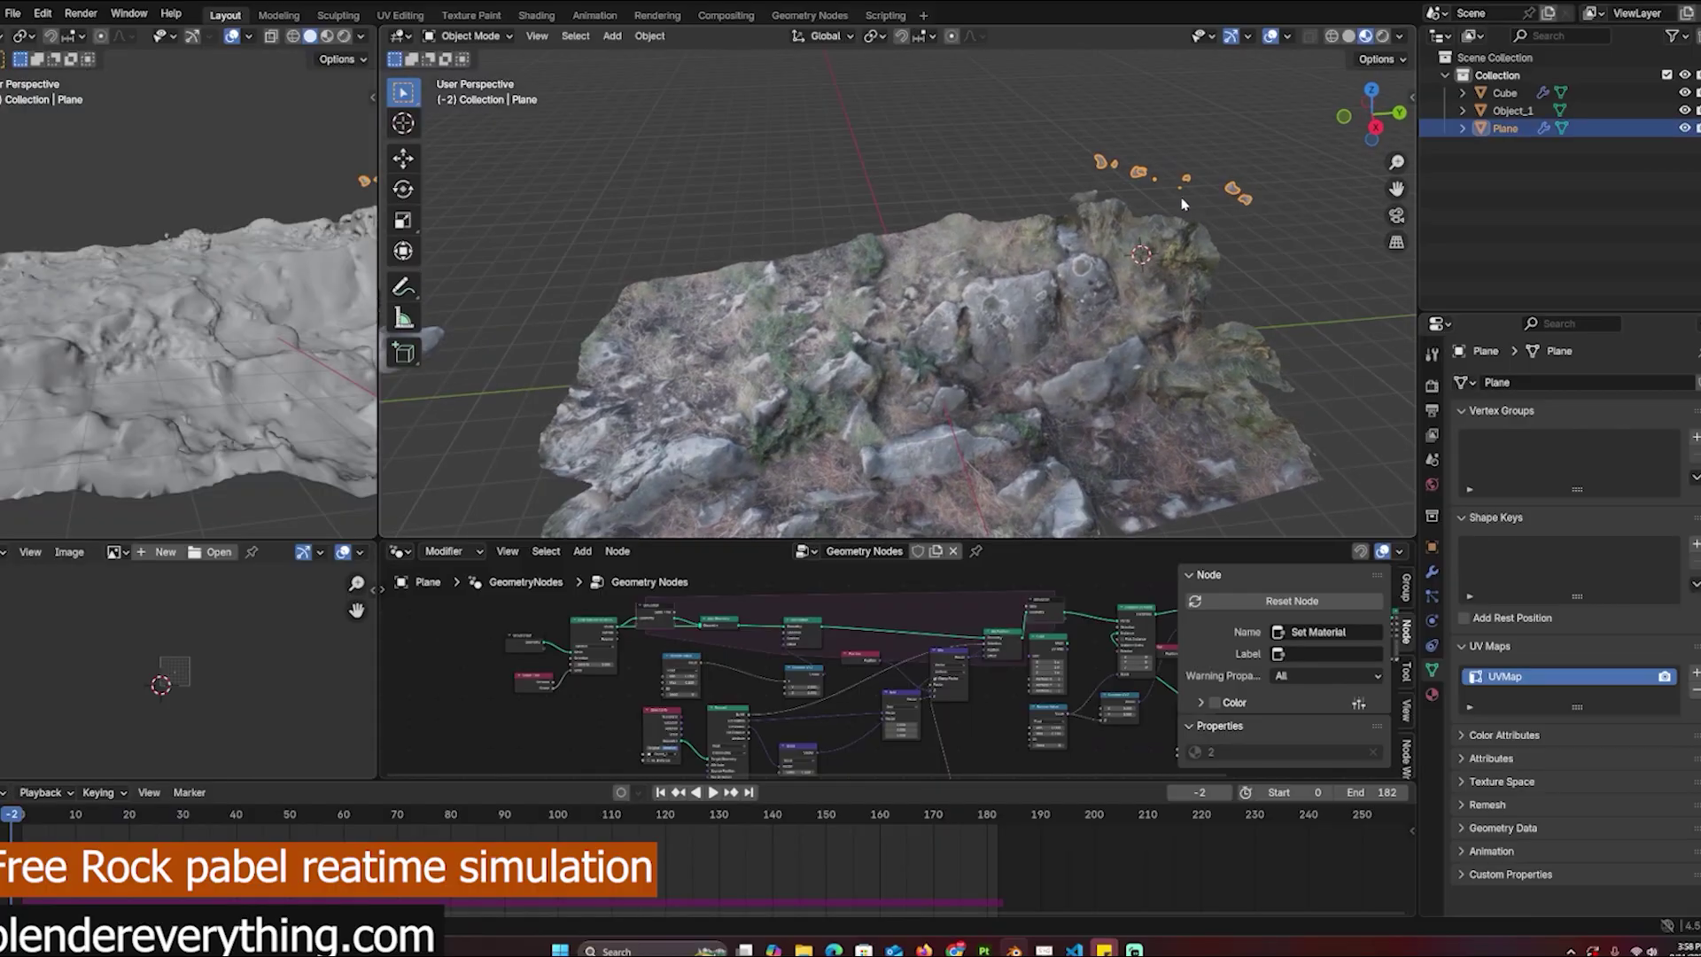
{"action": "key", "text": "r"}
{"action": "left_click", "coordinate": [1242, 127]}
{"action": "key", "text": "g"}
{"action": "left_click", "coordinate": [841, 137]}
Step: Deselect everything and play the simulation to watch the pebbles fall from the moved emitter
{"action": "middle_click_drag", "start_coordinate": [839, 139], "coordinate": [777, 121]}
{"action": "key", "text": "alt+a"}
{"action": "scroll", "coordinate": [835, 241], "scroll_direction": "up", "scroll_amount": 2}
{"action": "middle_click_drag", "start_coordinate": [835, 239], "coordinate": [857, 204]}
{"action": "key", "text": "space"}
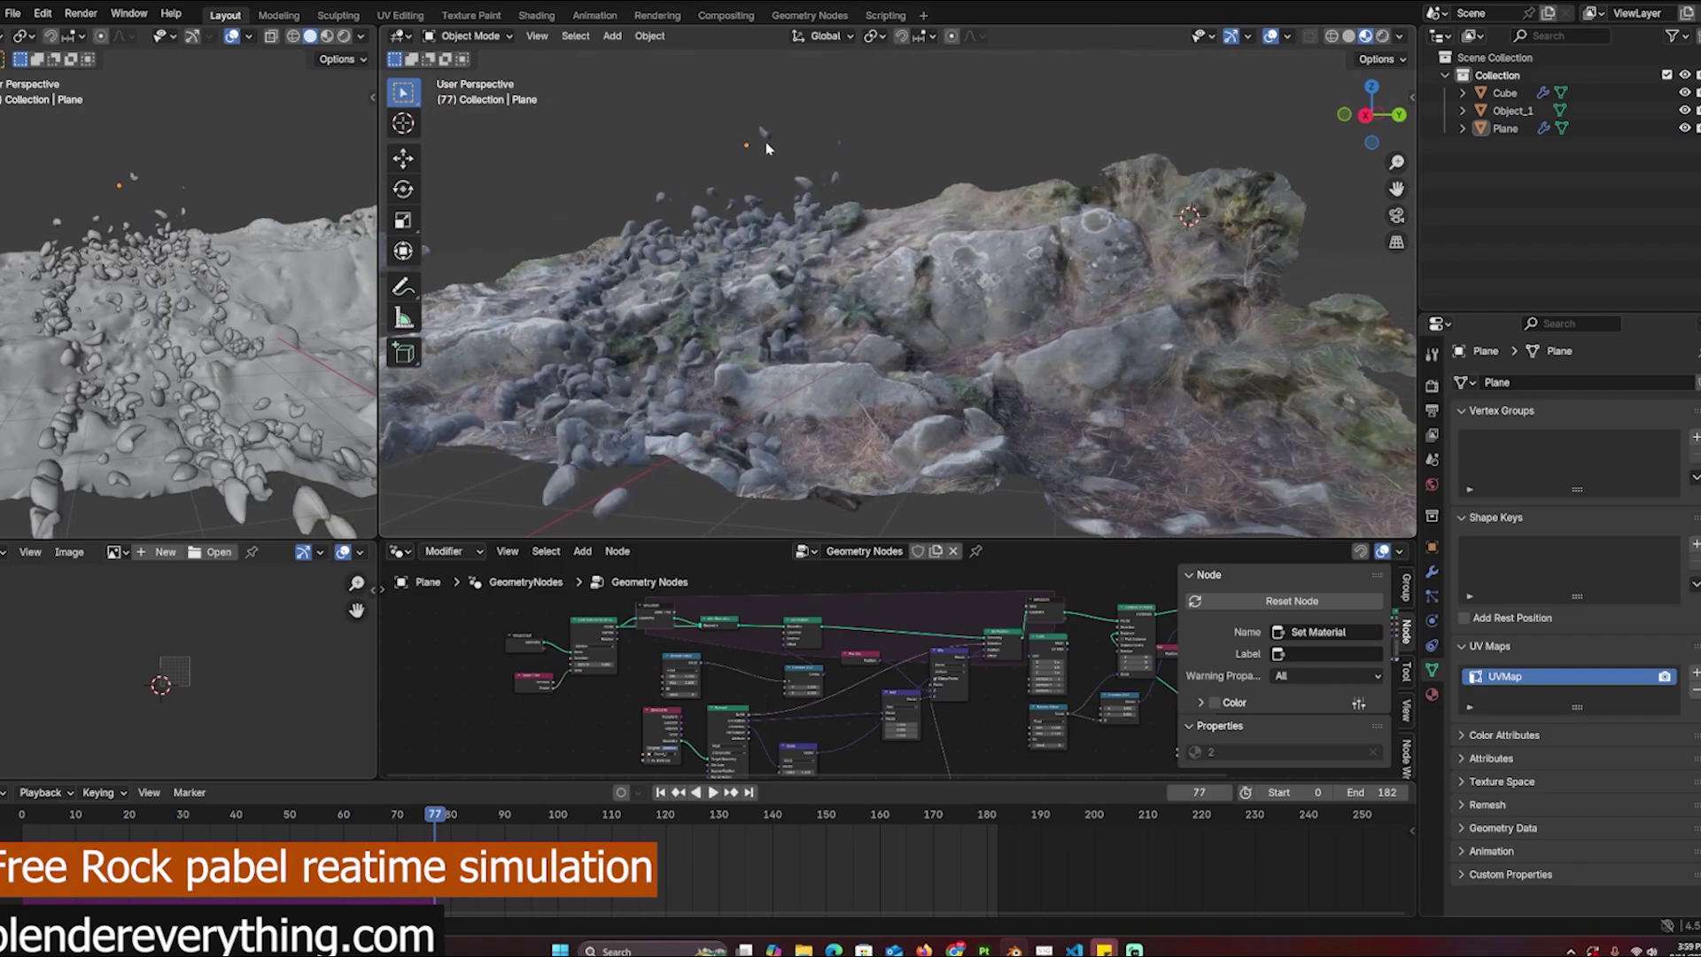
Step: Rotate the Plane emitter about 74 degrees around the global Z axis and deselect it
{"action": "left_click", "coordinate": [754, 143]}
{"action": "key", "text": "r"}
{"action": "key", "text": "z"}
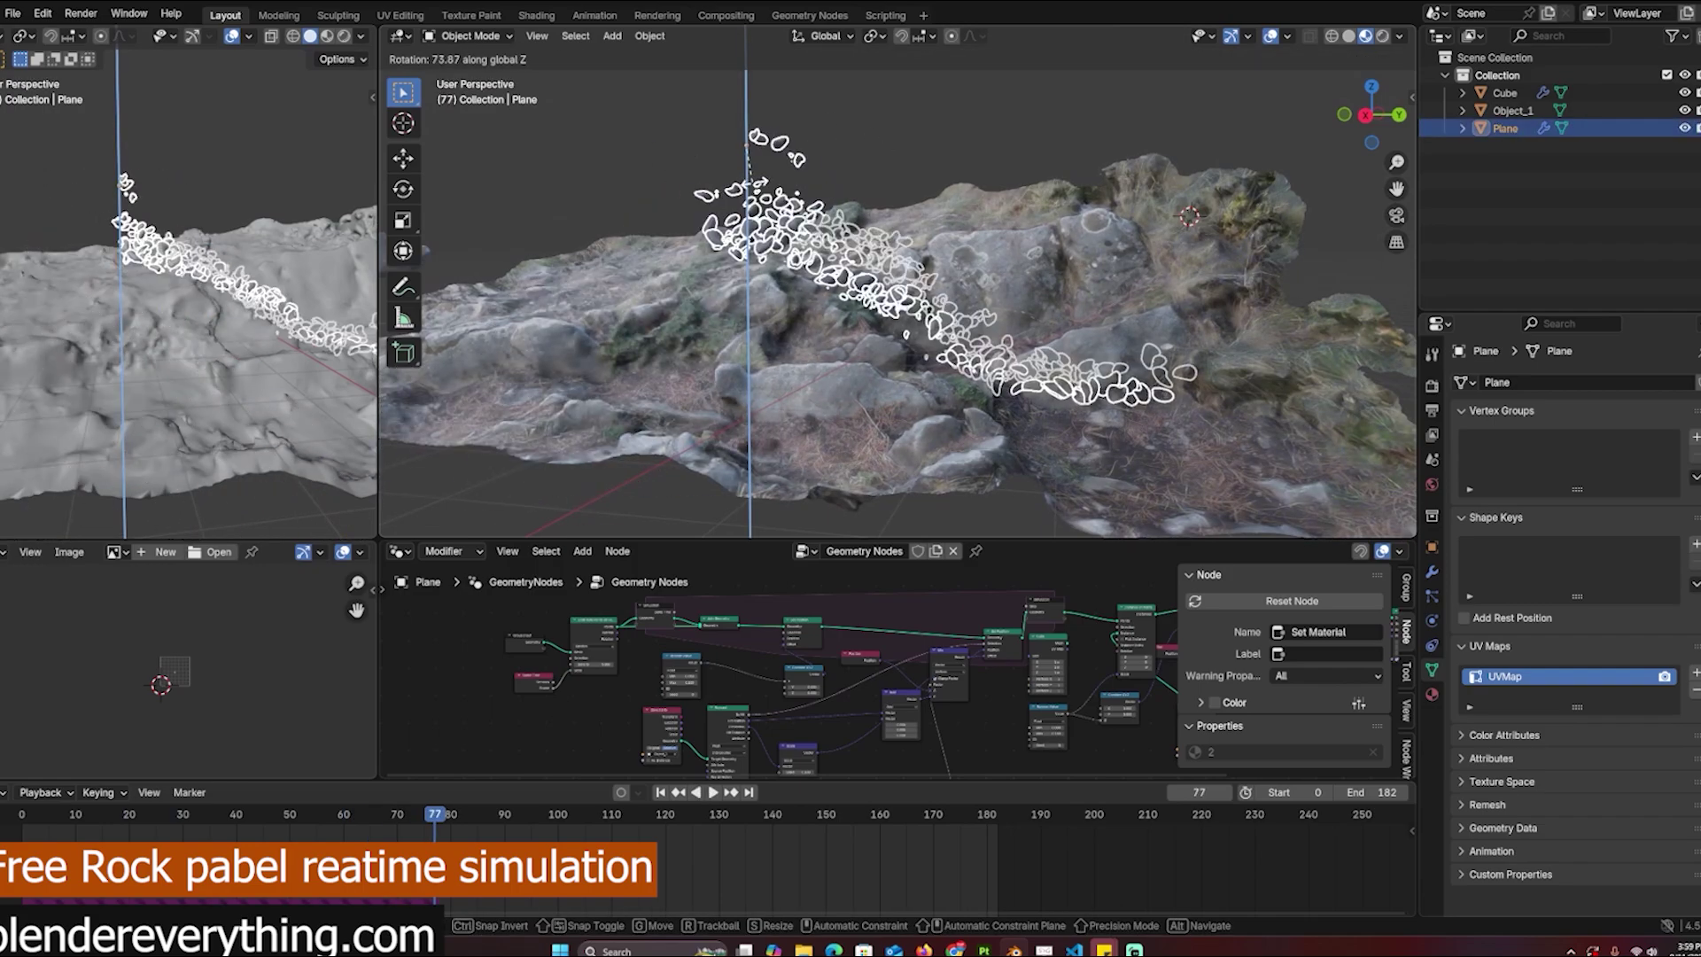
{"action": "left_click", "coordinate": [769, 176]}
{"action": "left_click", "coordinate": [791, 458]}
Step: Replay the pebble simulation from the first frame, view it from another angle and stop at frame 124
{"action": "key", "text": "shift+Left"}
{"action": "key", "text": "space"}
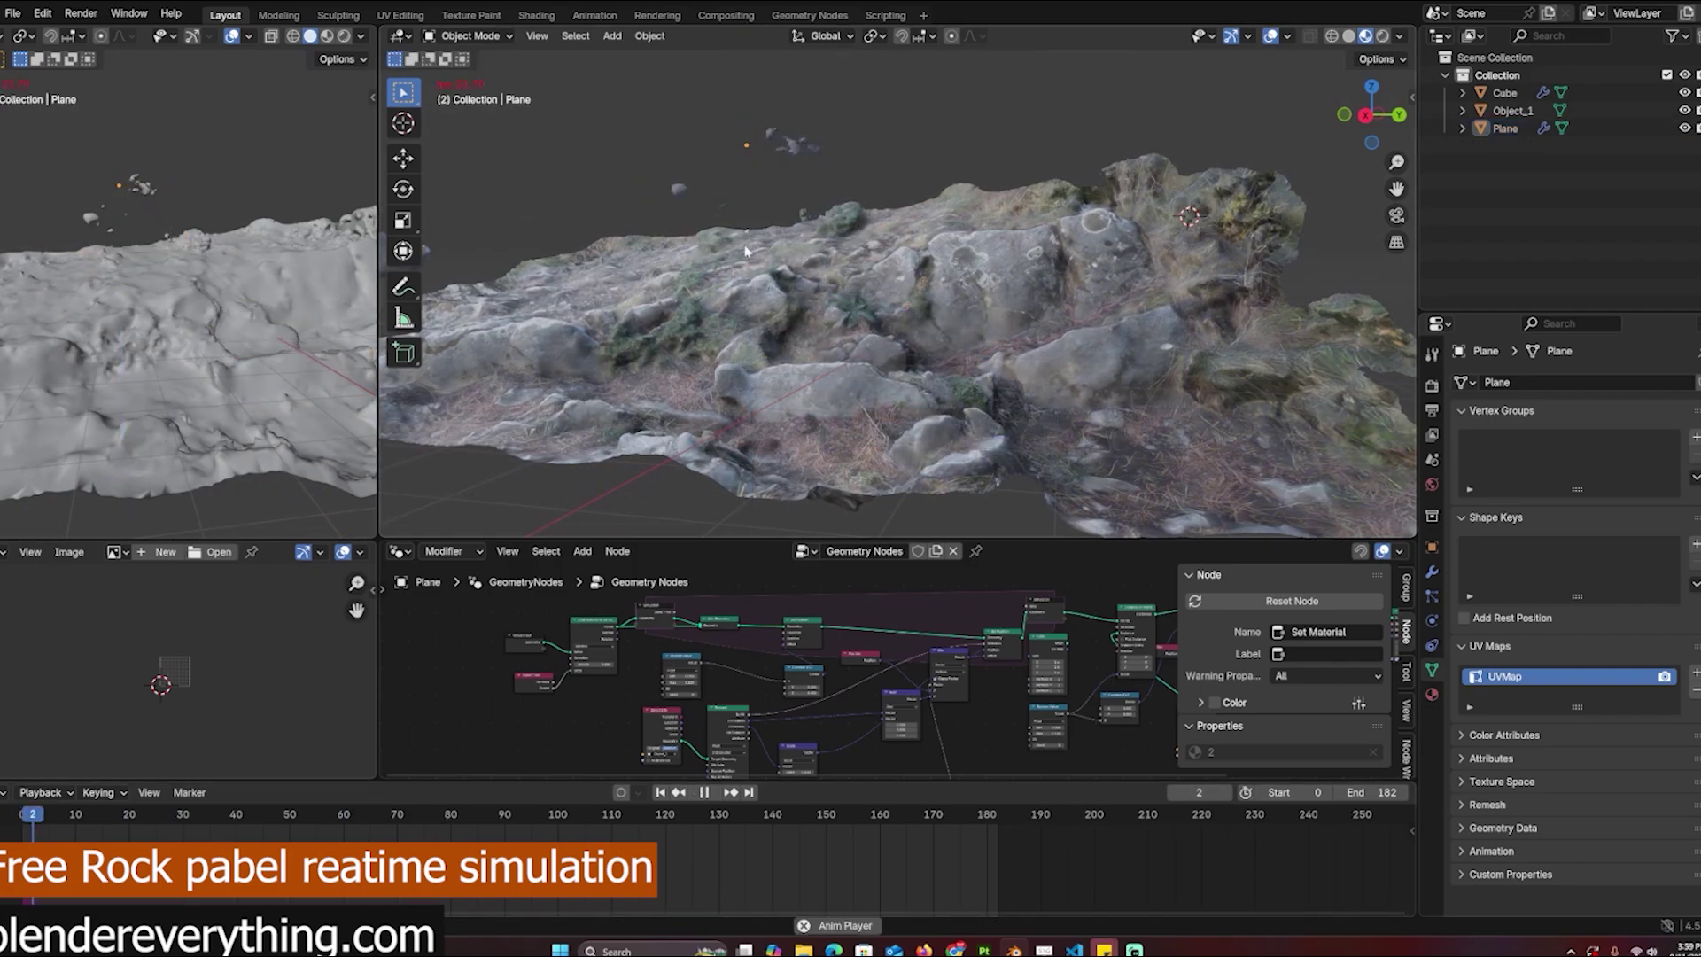
{"action": "middle_click_drag", "start_coordinate": [816, 271], "coordinate": [990, 248]}
{"action": "key", "text": "space"}
{"action": "scroll", "coordinate": [990, 249], "scroll_direction": "up", "scroll_amount": 3}
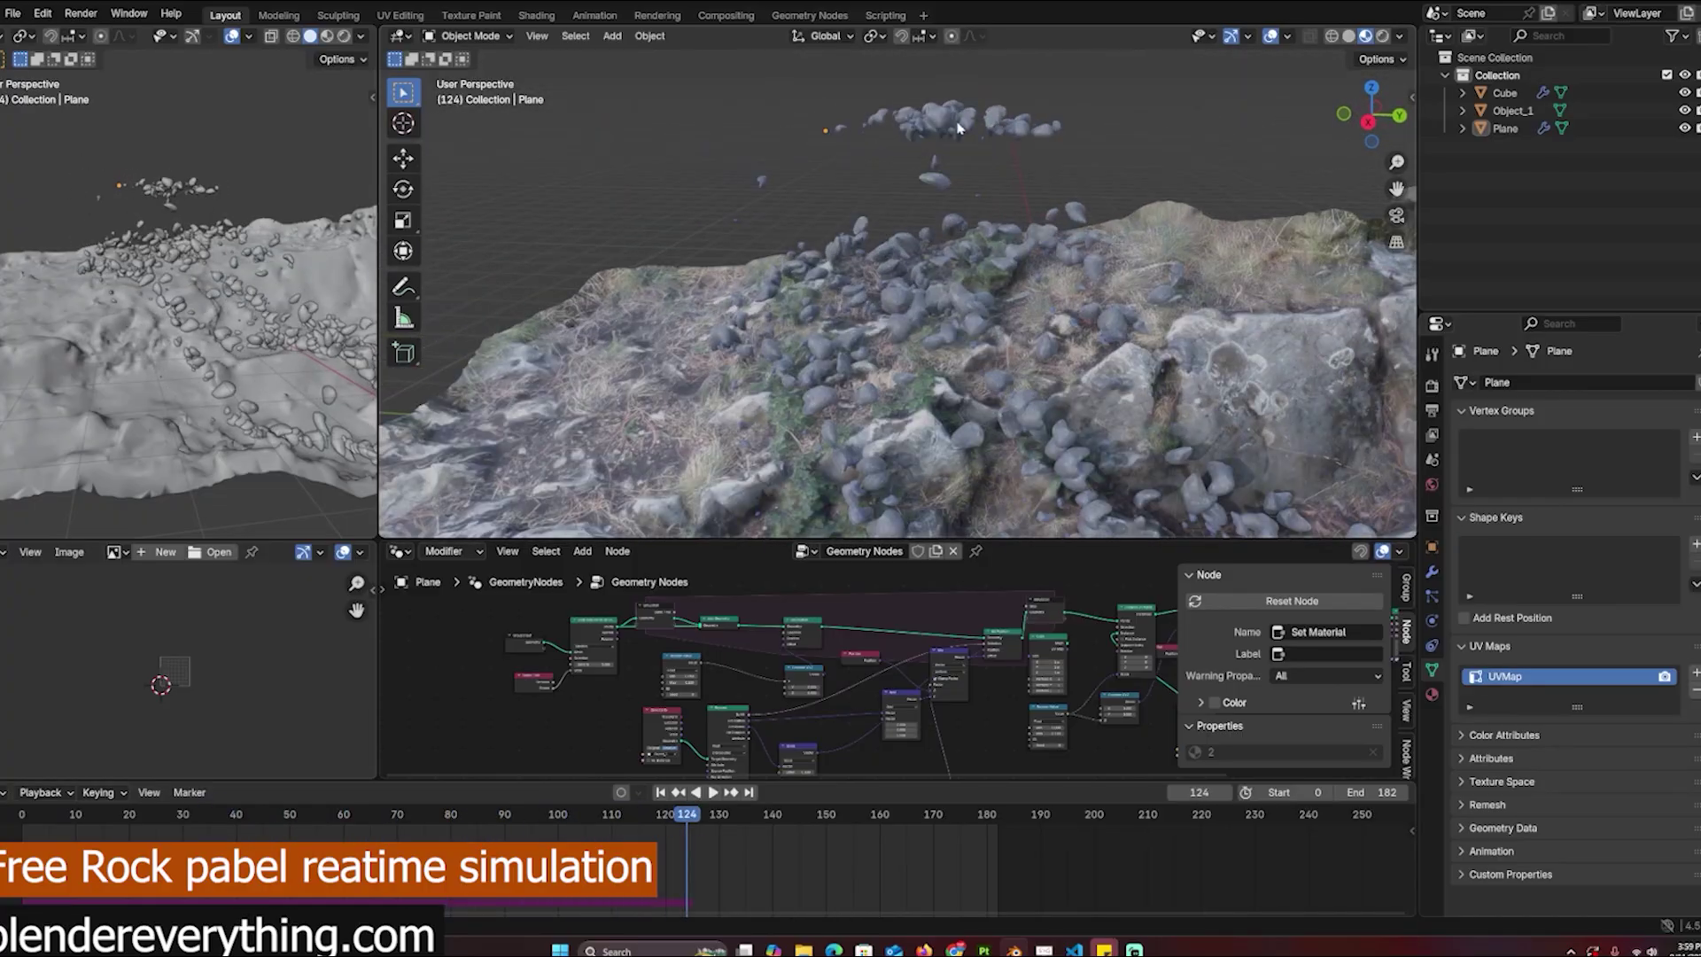
Step: Select the pebbles and examine the geometry node tree that drives them, including its object input nodes
{"action": "left_click", "coordinate": [961, 306]}
{"action": "scroll", "coordinate": [857, 676], "scroll_direction": "down", "scroll_amount": 6}
{"action": "middle_click_drag", "start_coordinate": [842, 694], "coordinate": [965, 674]}
{"action": "scroll", "coordinate": [966, 674], "scroll_direction": "up", "scroll_amount": 4}
{"action": "scroll", "coordinate": [966, 673], "scroll_direction": "up", "scroll_amount": 5}
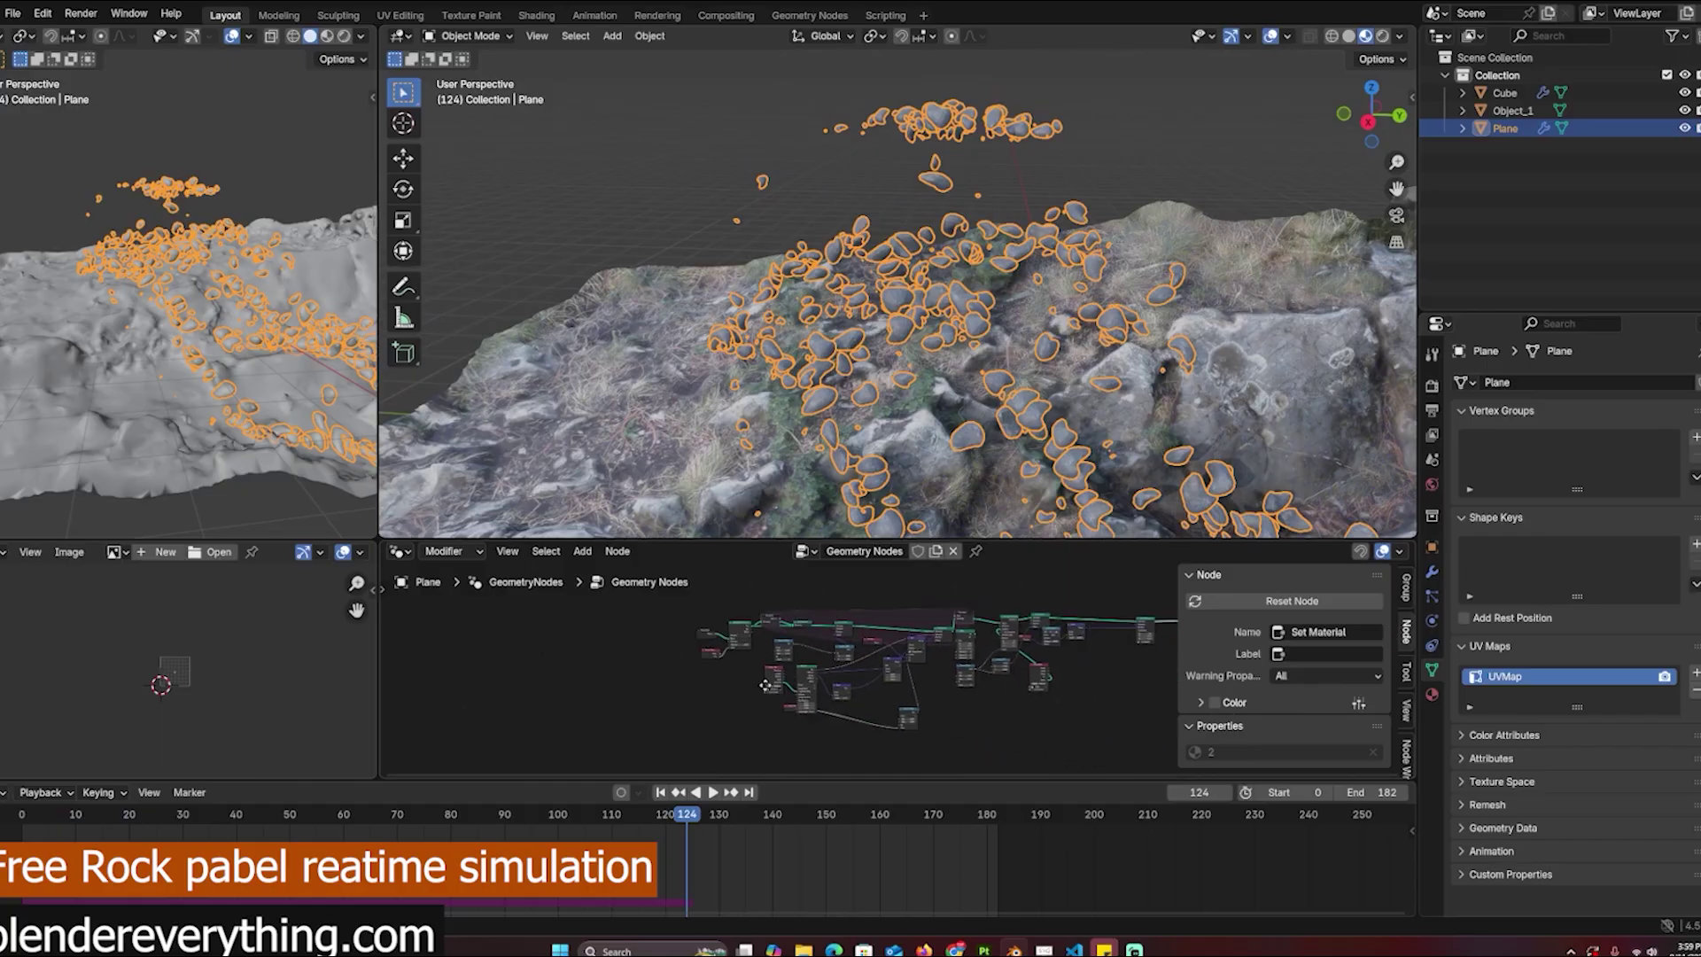
{"action": "left_click", "coordinate": [961, 179]}
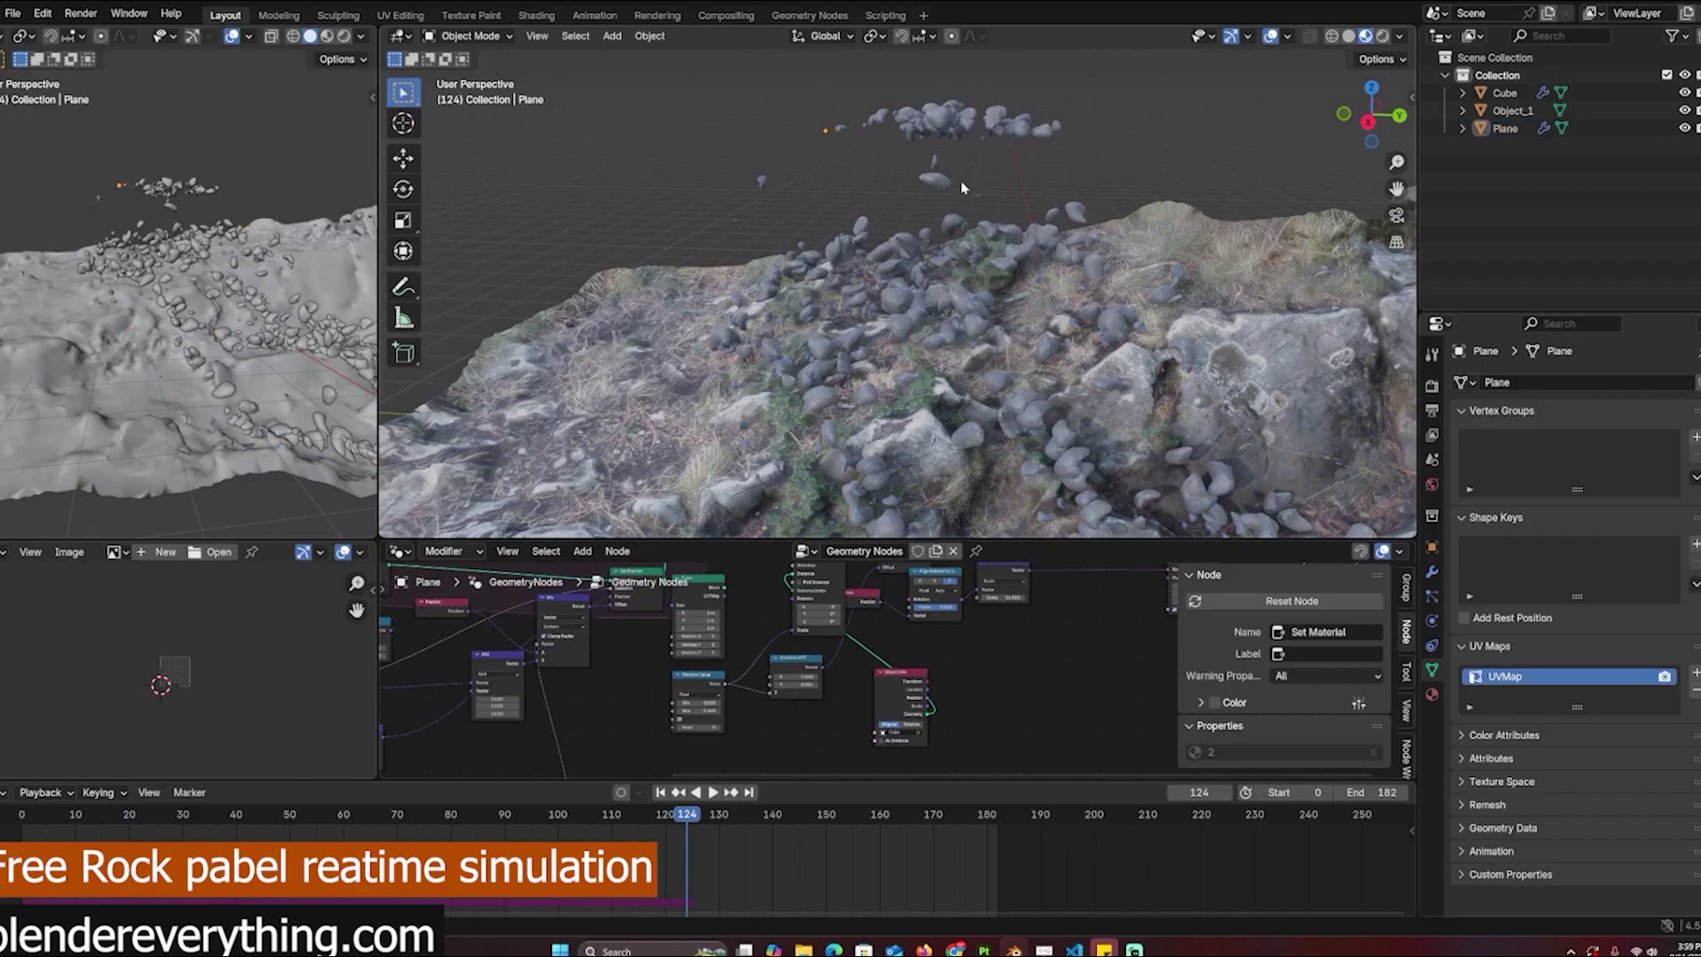
{"action": "middle_click_drag", "start_coordinate": [960, 178], "coordinate": [919, 157]}
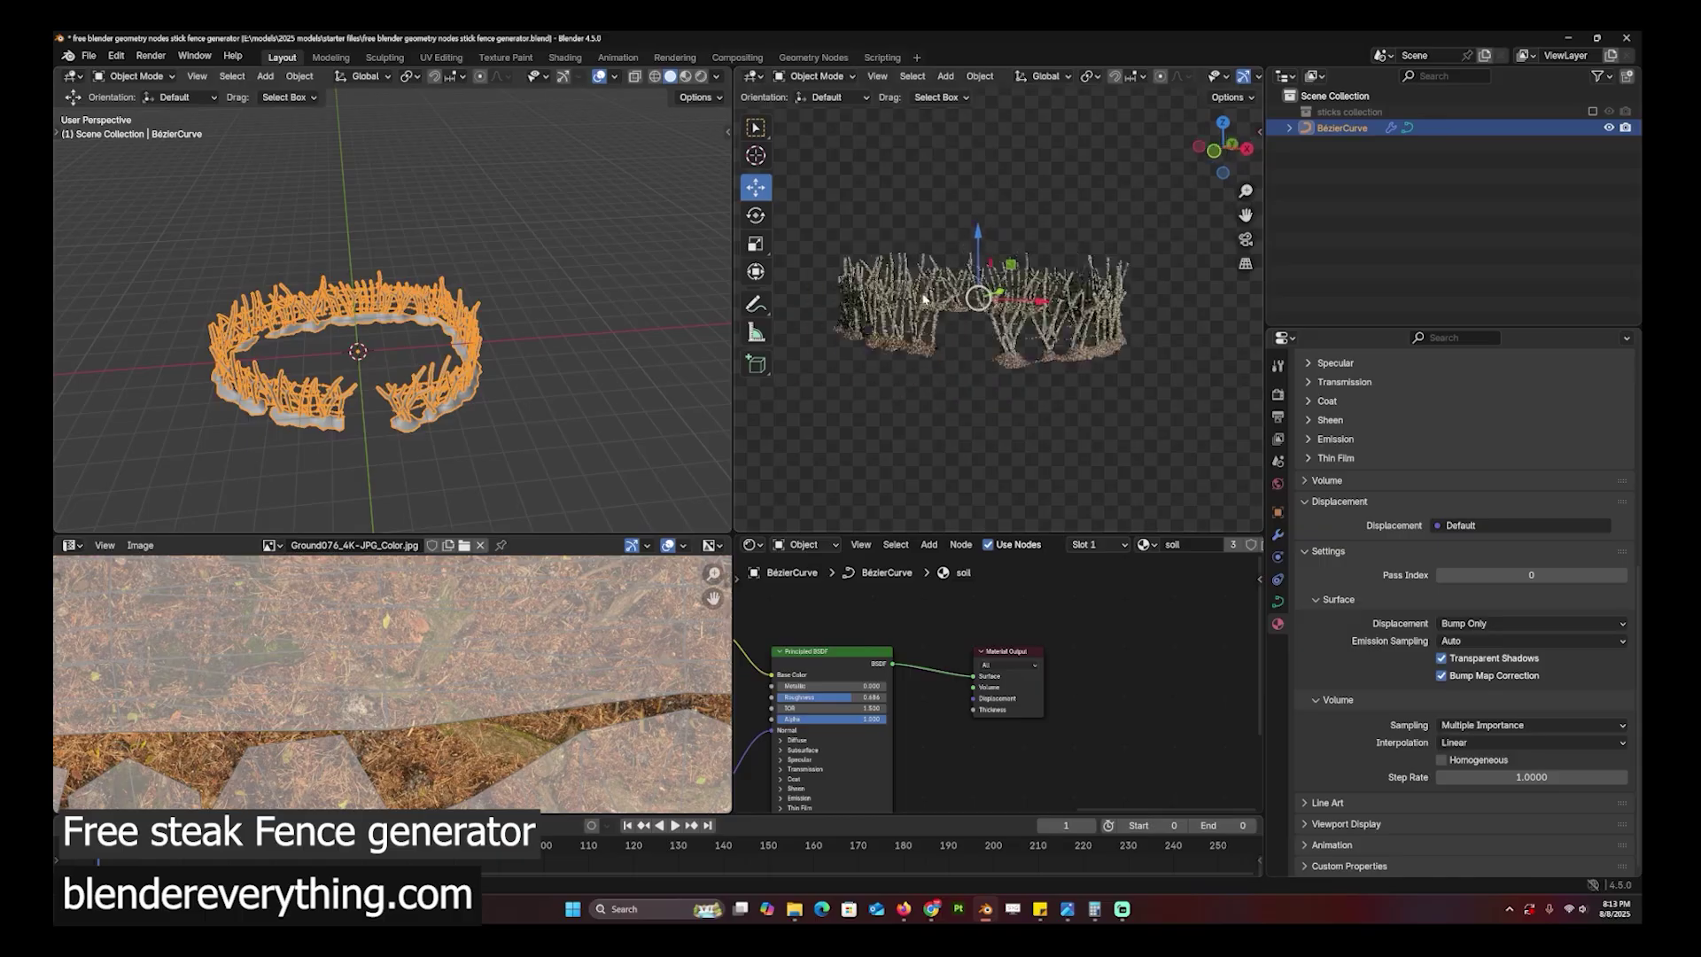
Step: Try to reshape the stick fence by moving a control point of its Bézier curve in edit mode
{"action": "scroll", "coordinate": [976, 274], "scroll_direction": "up", "scroll_amount": 4}
{"action": "scroll", "coordinate": [978, 275], "scroll_direction": "down", "scroll_amount": 5}
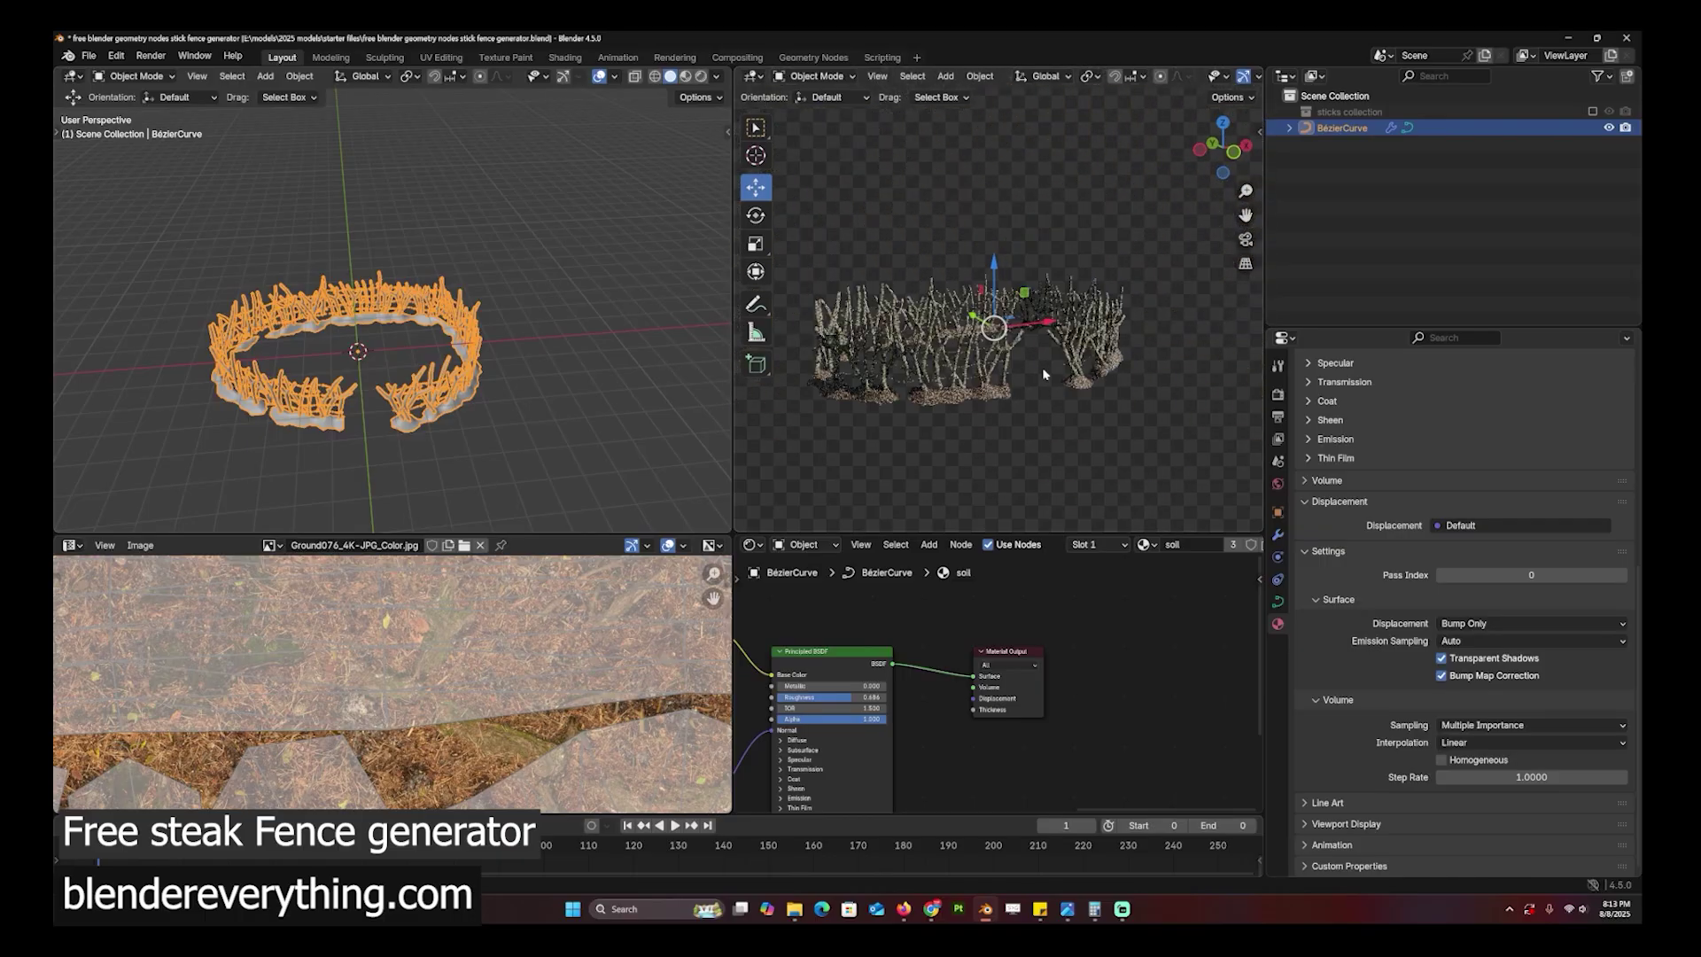
{"action": "key", "text": "Tab"}
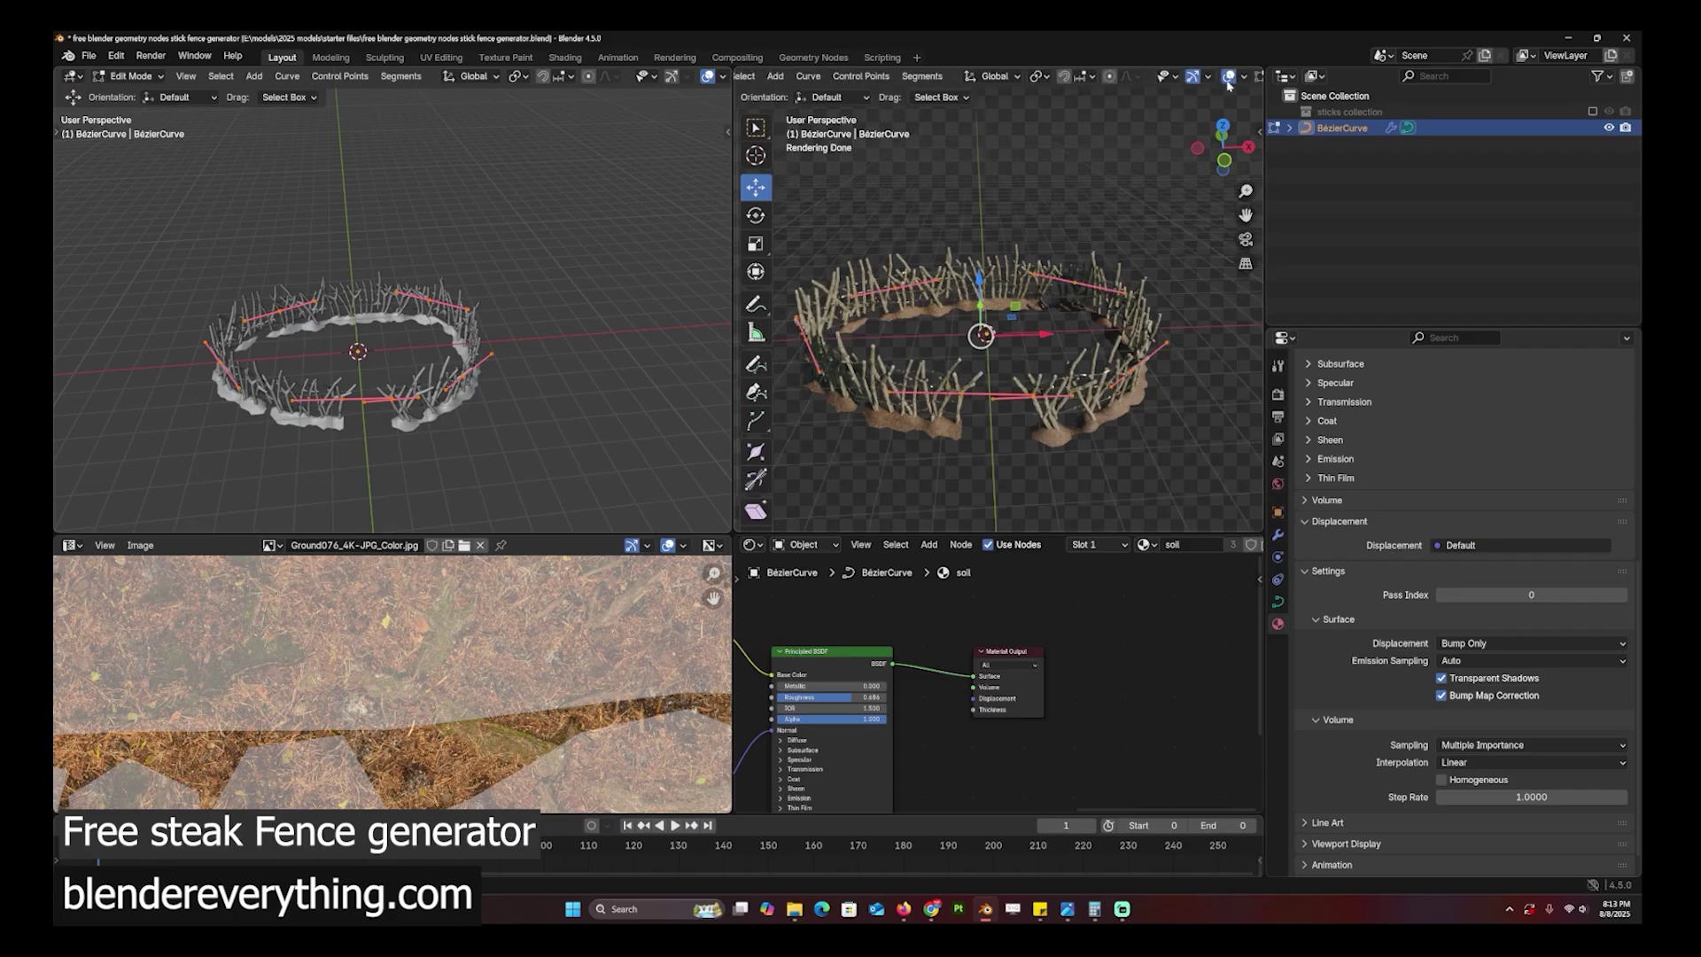
{"action": "scroll", "coordinate": [1090, 303], "scroll_direction": "down", "scroll_amount": 1}
{"action": "scroll", "coordinate": [1121, 368], "scroll_direction": "up", "scroll_amount": 1}
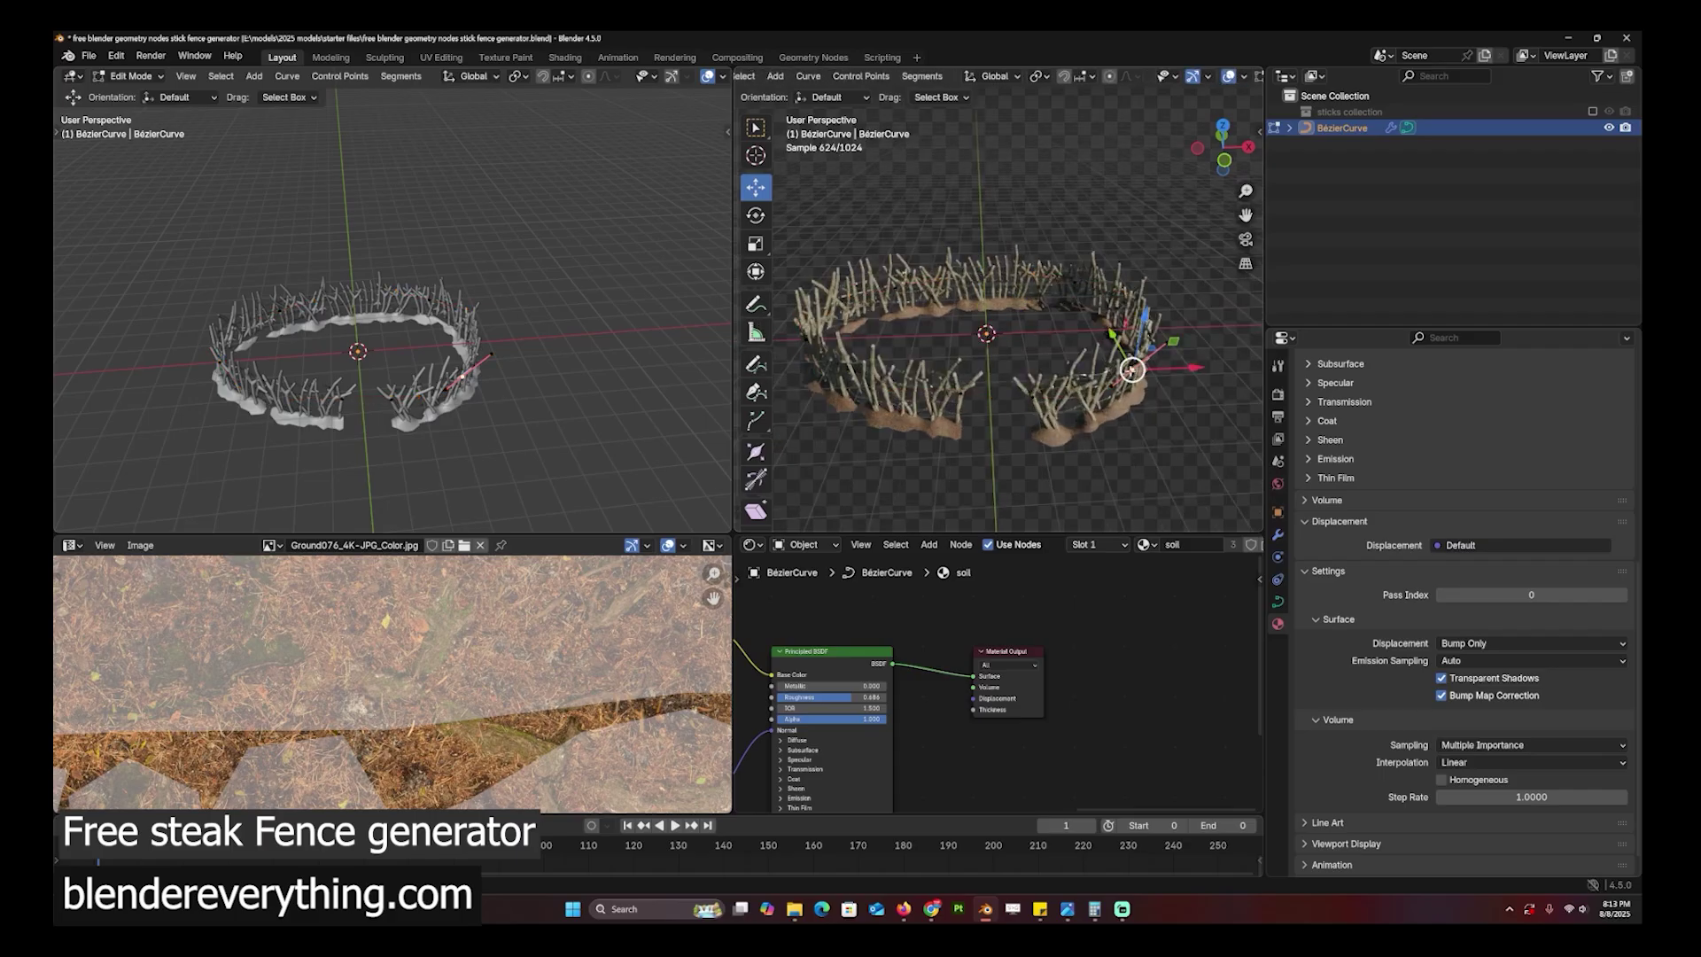
{"action": "left_click_drag", "start_coordinate": [1132, 370], "coordinate": [1166, 351]}
{"action": "right_click", "coordinate": [1165, 351]}
{"action": "middle_click_drag", "start_coordinate": [1105, 359], "coordinate": [1139, 310]}
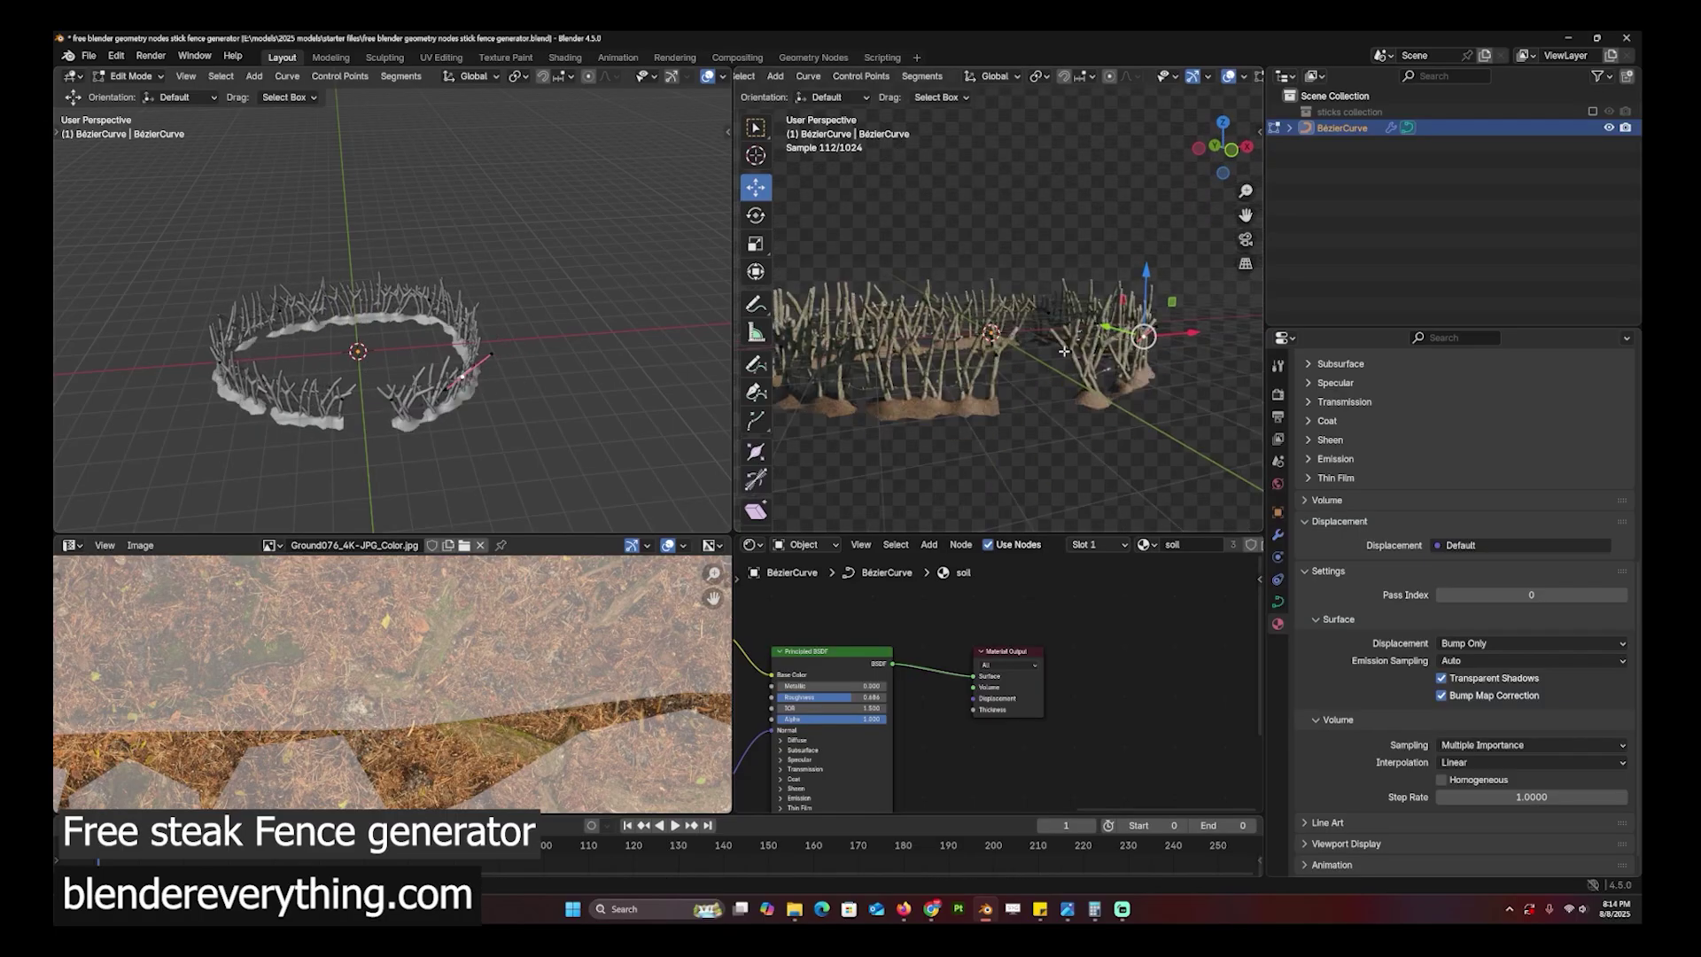
{"action": "key", "text": "Tab"}
{"action": "scroll", "coordinate": [1063, 372], "scroll_direction": "up", "scroll_amount": 5}
{"action": "middle_click_drag", "start_coordinate": [903, 507], "coordinate": [1016, 459], "text": "shift"}
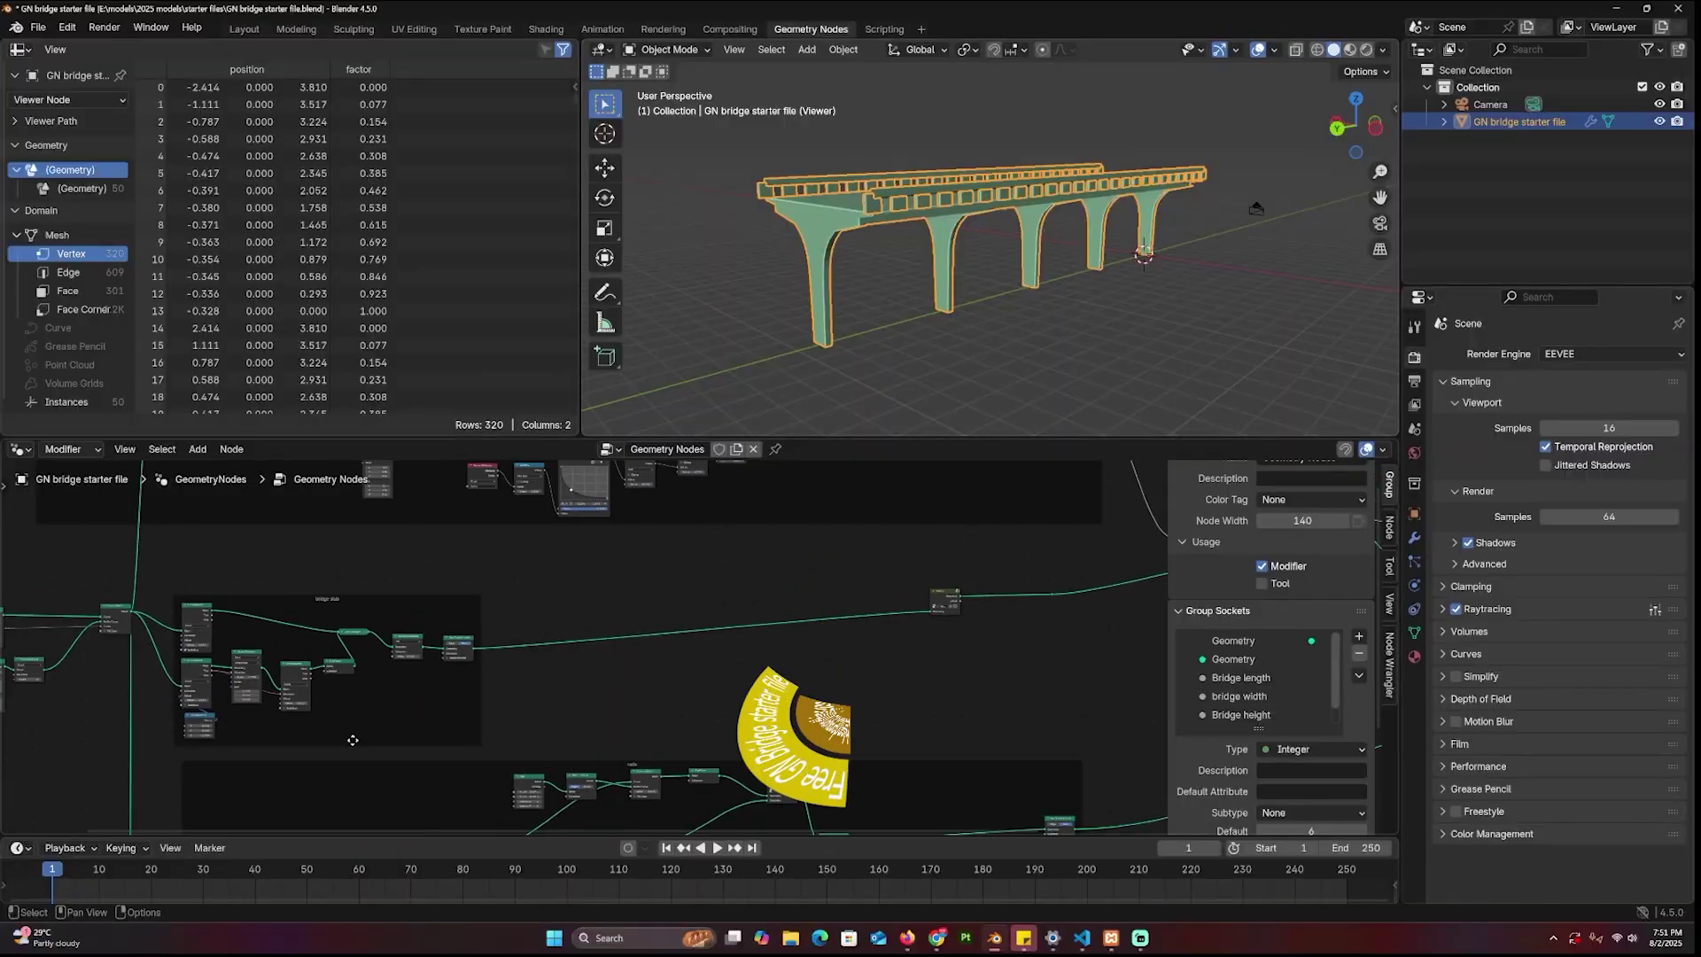
Step: Examine the nodes in the bridge slab frame and the bridge model from several angles
{"action": "middle_click_drag", "start_coordinate": [353, 740], "coordinate": [752, 709]}
{"action": "scroll", "coordinate": [752, 710], "scroll_direction": "up", "scroll_amount": 2}
{"action": "scroll", "coordinate": [706, 644], "scroll_direction": "up", "scroll_amount": 4}
{"action": "middle_click_drag", "start_coordinate": [946, 283], "coordinate": [1252, 292]}
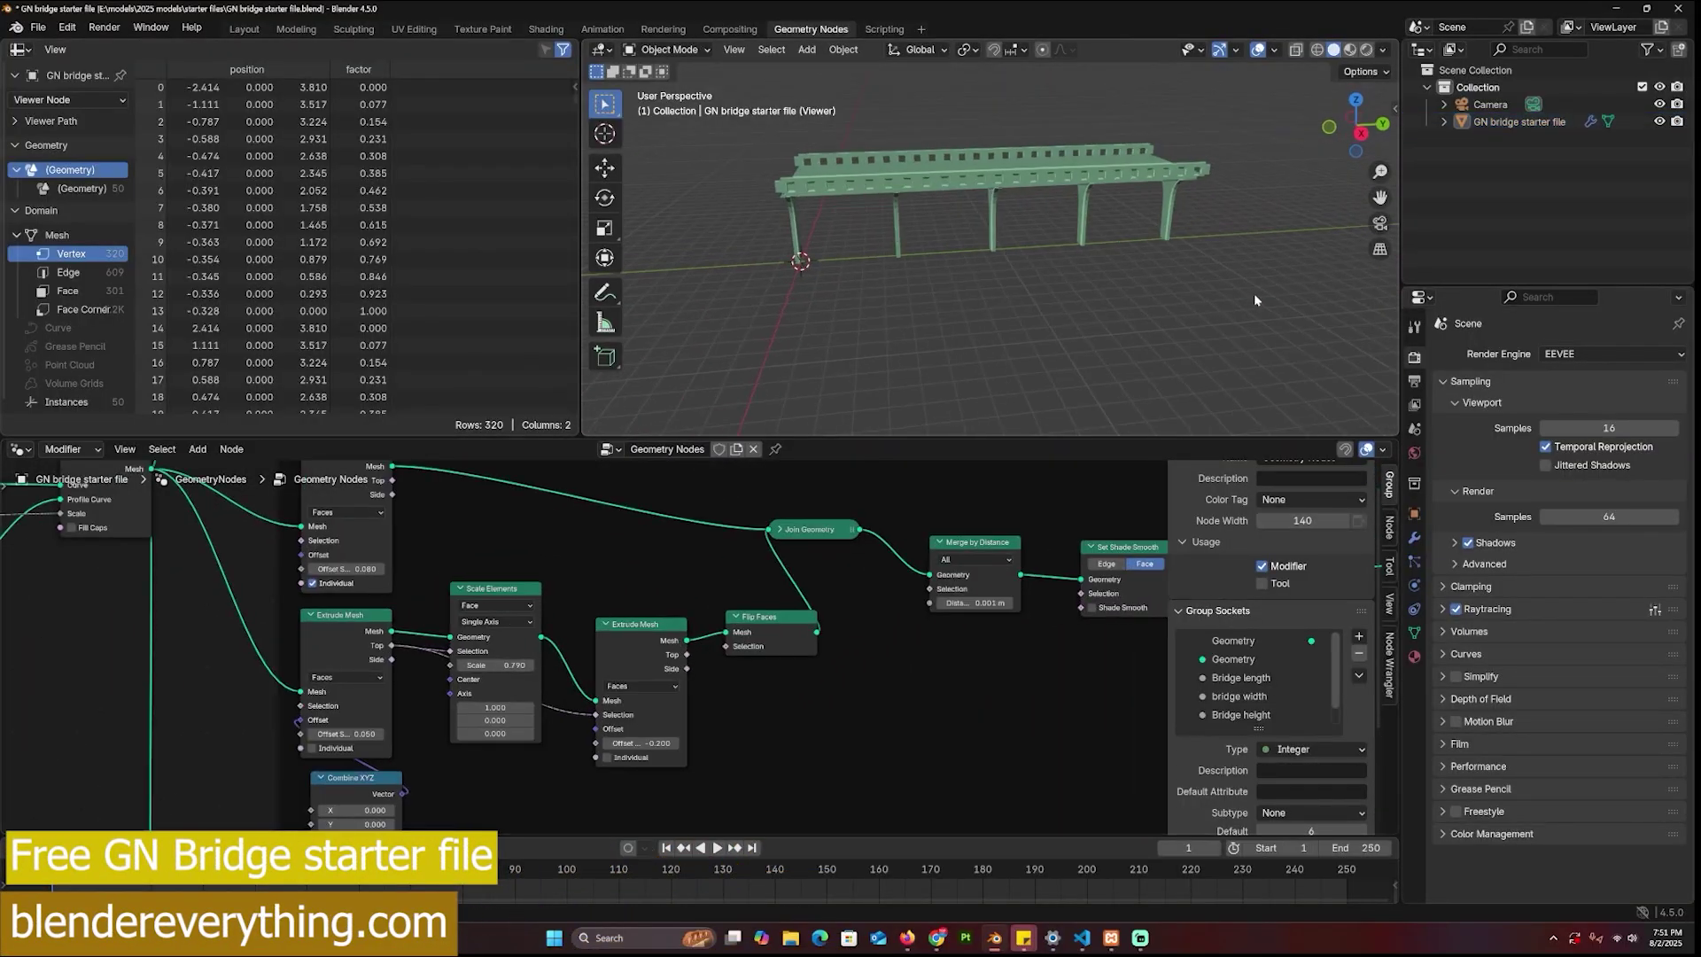
{"action": "middle_click_drag", "start_coordinate": [910, 256], "coordinate": [914, 329], "text": "shift"}
{"action": "scroll", "coordinate": [914, 329], "scroll_direction": "up", "scroll_amount": 4}
{"action": "scroll", "coordinate": [778, 709], "scroll_direction": "down", "scroll_amount": 3}
{"action": "middle_click_drag", "start_coordinate": [694, 711], "coordinate": [815, 712]}
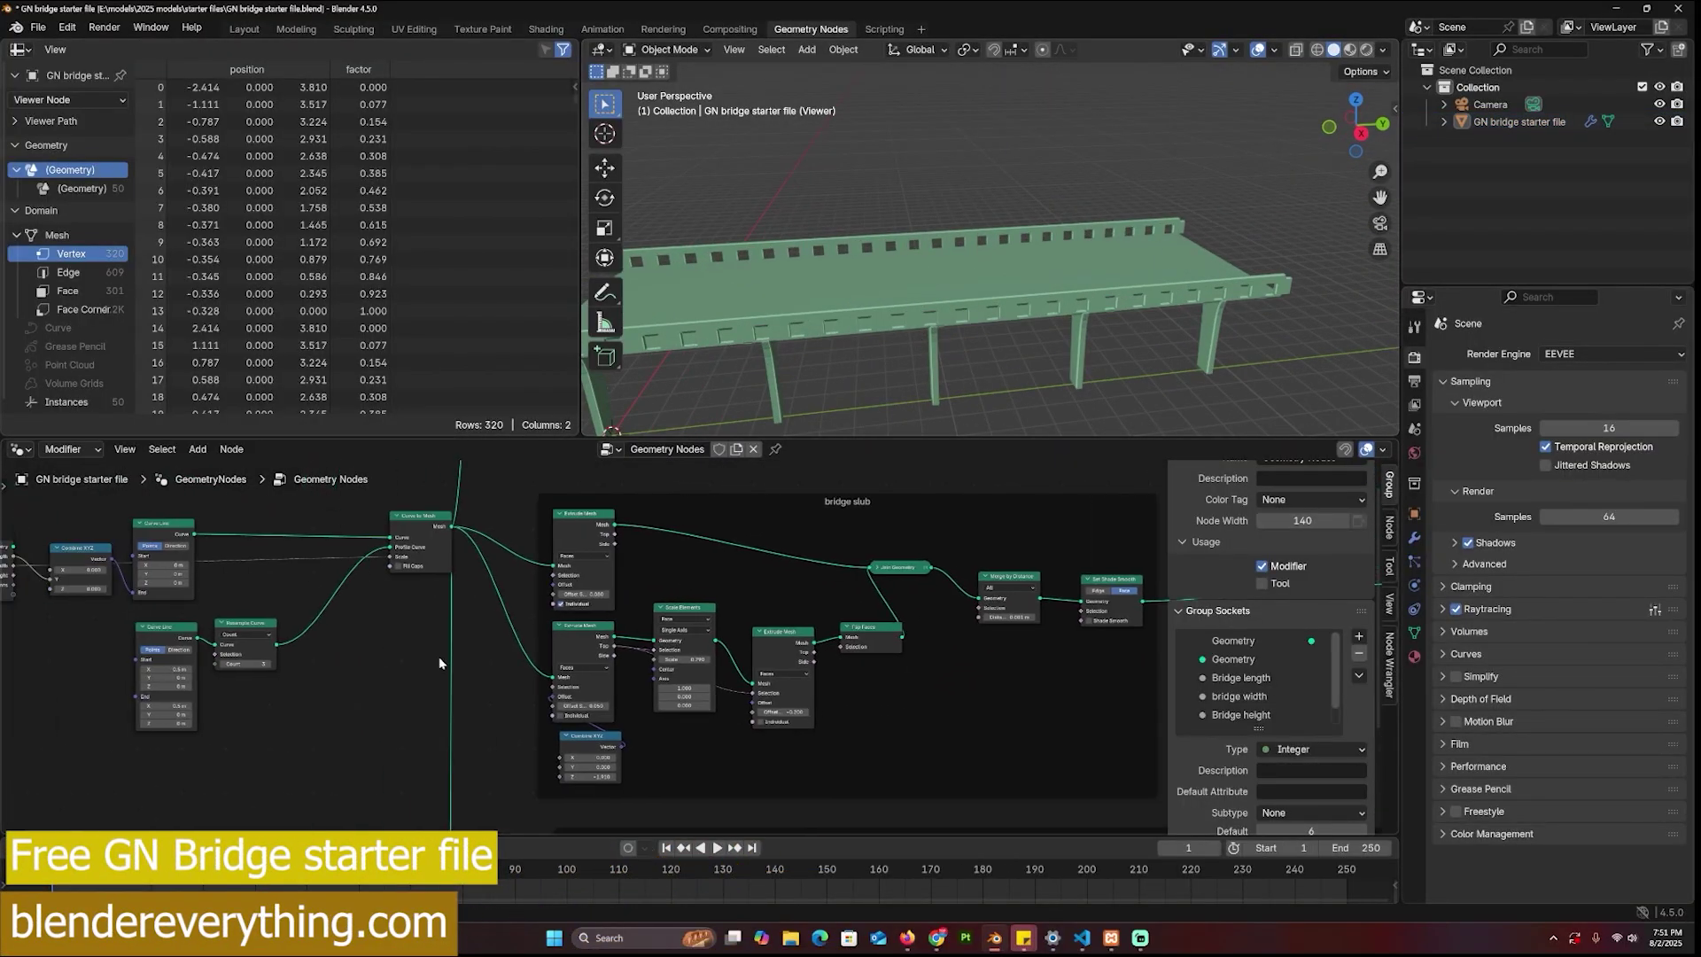
Step: Preview the output of the bridge slab frame through the viewer node
{"action": "scroll", "coordinate": [1098, 650], "scroll_direction": "up", "scroll_amount": 3}
{"action": "middle_click_drag", "start_coordinate": [1098, 650], "coordinate": [779, 653]}
{"action": "left_click", "coordinate": [830, 565], "text": "ctrl+shift"}
{"action": "scroll", "coordinate": [1031, 249], "scroll_direction": "down", "scroll_amount": 2}
{"action": "middle_click_drag", "start_coordinate": [1031, 249], "coordinate": [1122, 186]}
Step: Undo the last viewer change and preview the bridge columns from the group node following the column nodes
{"action": "scroll", "coordinate": [1027, 617], "scroll_direction": "down", "scroll_amount": 4}
{"action": "middle_click_drag", "start_coordinate": [983, 630], "coordinate": [828, 816]}
{"action": "scroll", "coordinate": [882, 716], "scroll_direction": "down", "scroll_amount": 2}
{"action": "middle_click_drag", "start_coordinate": [882, 679], "coordinate": [493, 791]}
{"action": "scroll", "coordinate": [729, 728], "scroll_direction": "up", "scroll_amount": 7}
{"action": "middle_click_drag", "start_coordinate": [717, 719], "coordinate": [546, 736]}
{"action": "key", "text": "ctrl+z"}
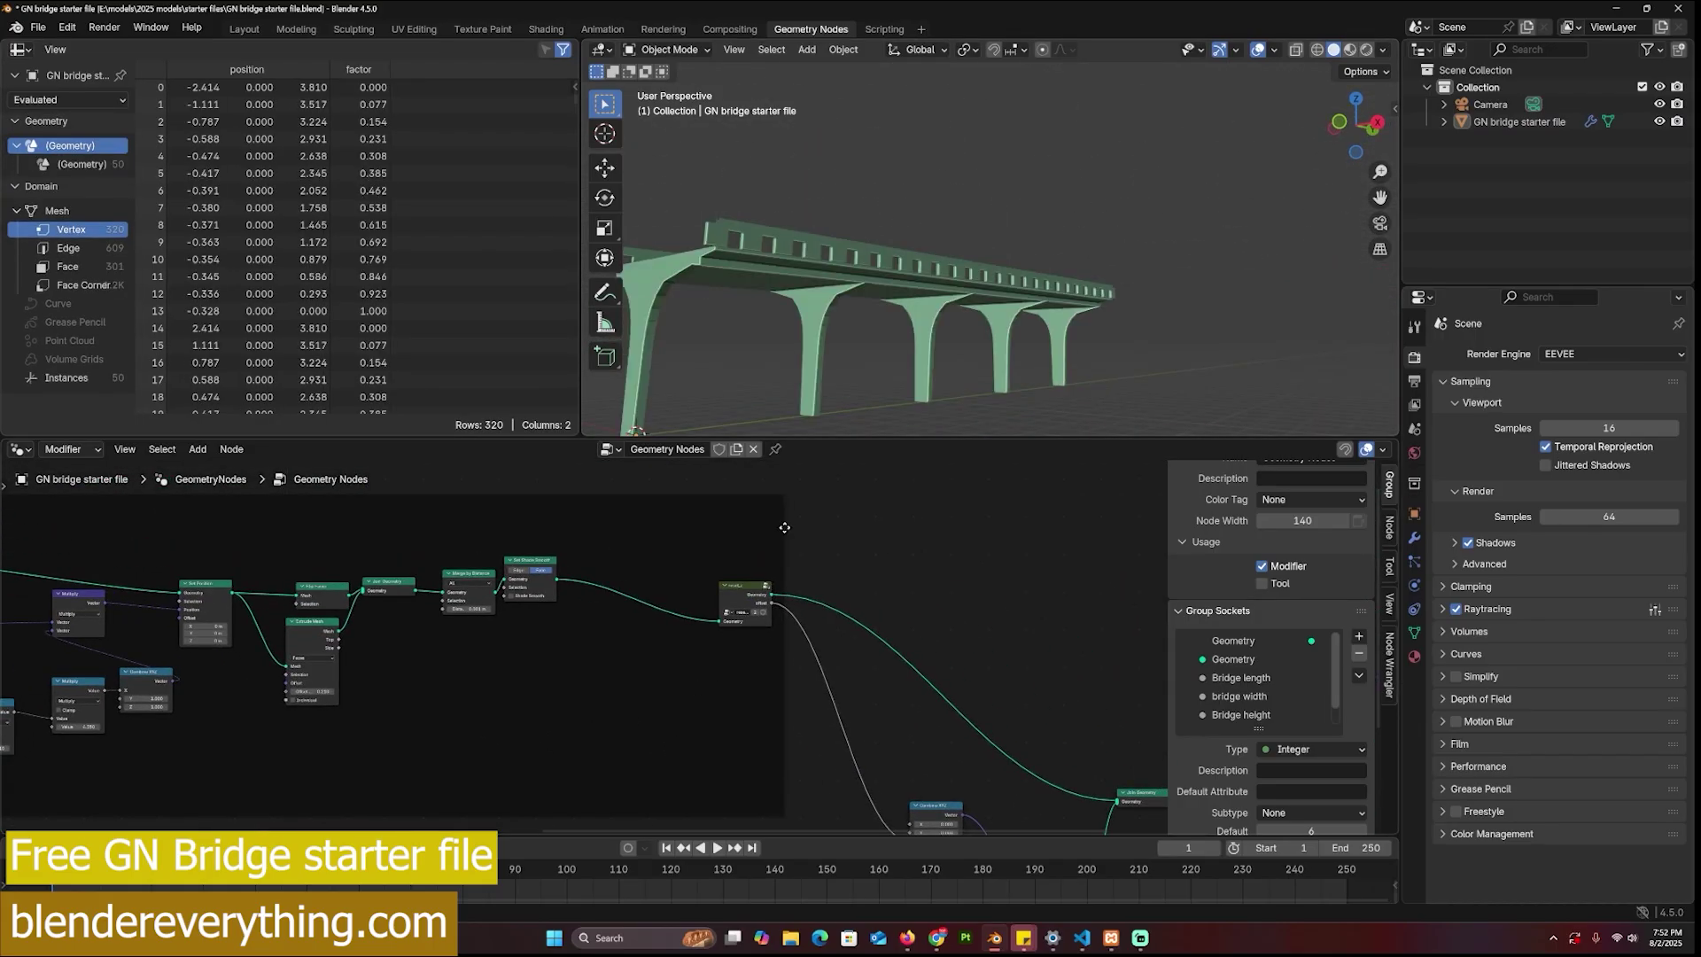
{"action": "left_click", "coordinate": [744, 596], "text": "ctrl+shift"}
{"action": "middle_click_drag", "start_coordinate": [942, 222], "coordinate": [859, 239]}
Step: Preview the output of the rails frame from its Set Shade Smooth node
{"action": "scroll", "coordinate": [918, 681], "scroll_direction": "down", "scroll_amount": 3}
{"action": "middle_click_drag", "start_coordinate": [917, 695], "coordinate": [915, 496]}
{"action": "middle_click_drag", "start_coordinate": [833, 753], "coordinate": [820, 564]}
{"action": "scroll", "coordinate": [832, 611], "scroll_direction": "up", "scroll_amount": 3}
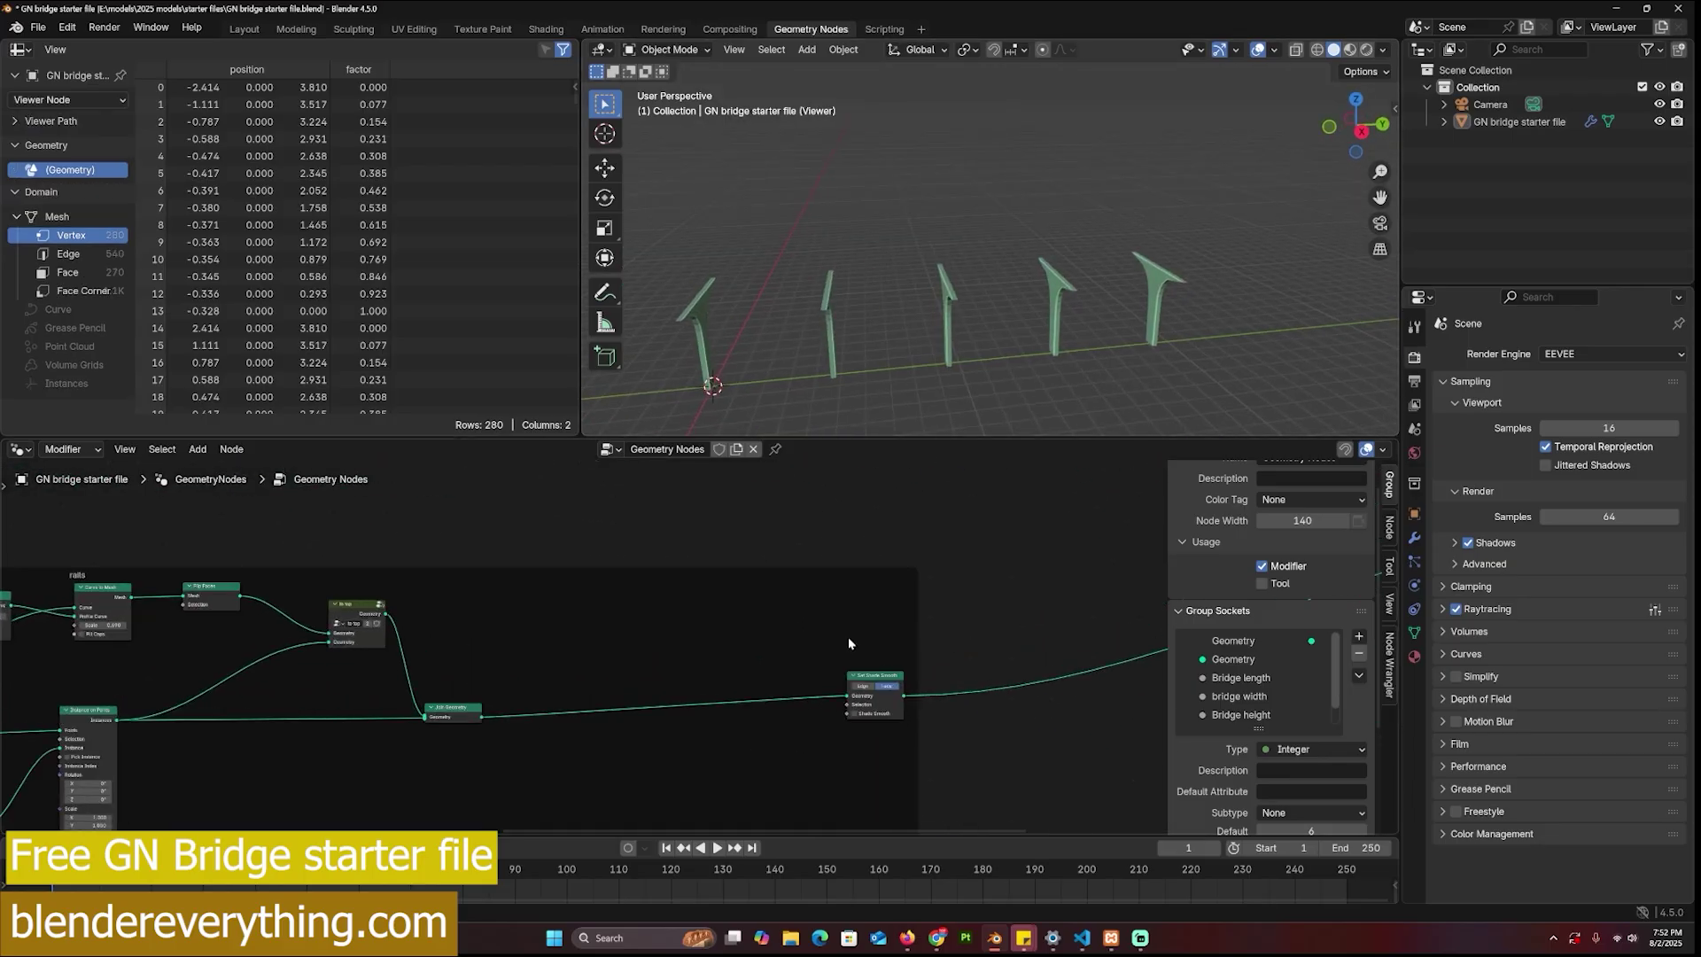
{"action": "left_click", "coordinate": [870, 691], "text": "ctrl+shift"}
{"action": "middle_click_drag", "start_coordinate": [894, 230], "coordinate": [846, 287]}
Step: Preview the complete bridge from the final Join Geometry node and look at it from the side
{"action": "scroll", "coordinate": [979, 665], "scroll_direction": "down", "scroll_amount": 5}
{"action": "middle_click_drag", "start_coordinate": [1138, 624], "coordinate": [725, 672]}
{"action": "middle_click_drag", "start_coordinate": [943, 638], "coordinate": [533, 757]}
{"action": "left_click", "coordinate": [622, 645], "text": "ctrl+shift"}
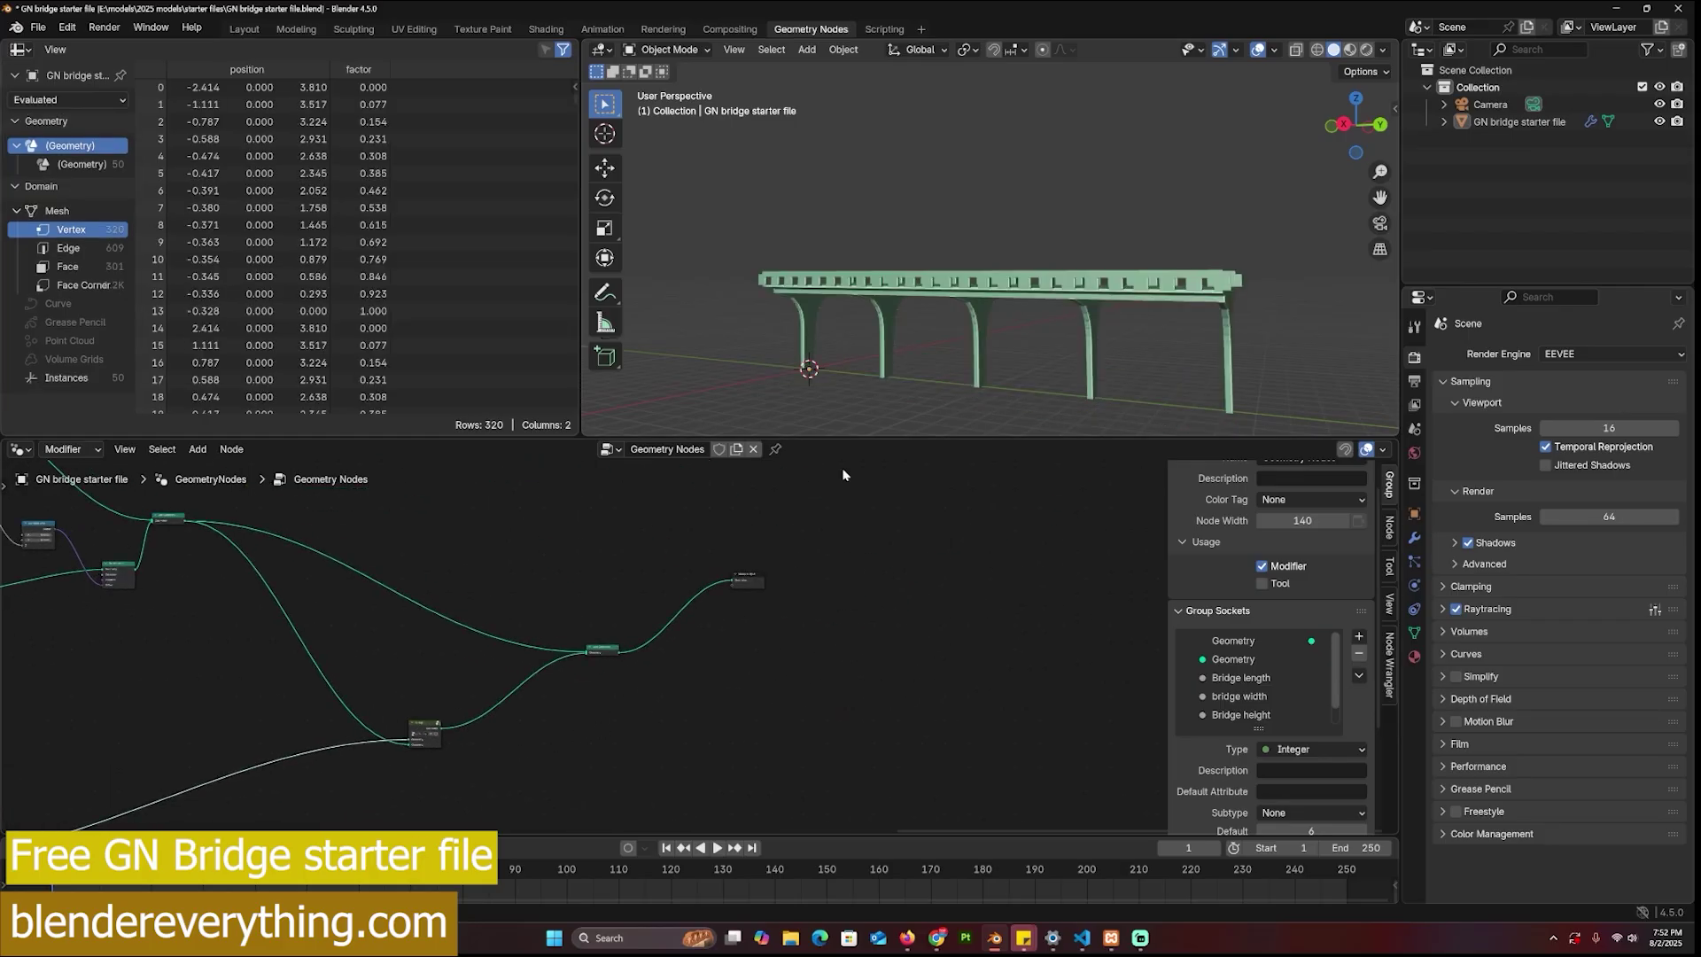
{"action": "middle_click_drag", "start_coordinate": [935, 340], "coordinate": [997, 342]}
Step: Set the Bridge length to 25.870 in the bridge's geometry nodes modifier and adjust the bridge width
{"action": "left_click", "coordinate": [1415, 537]}
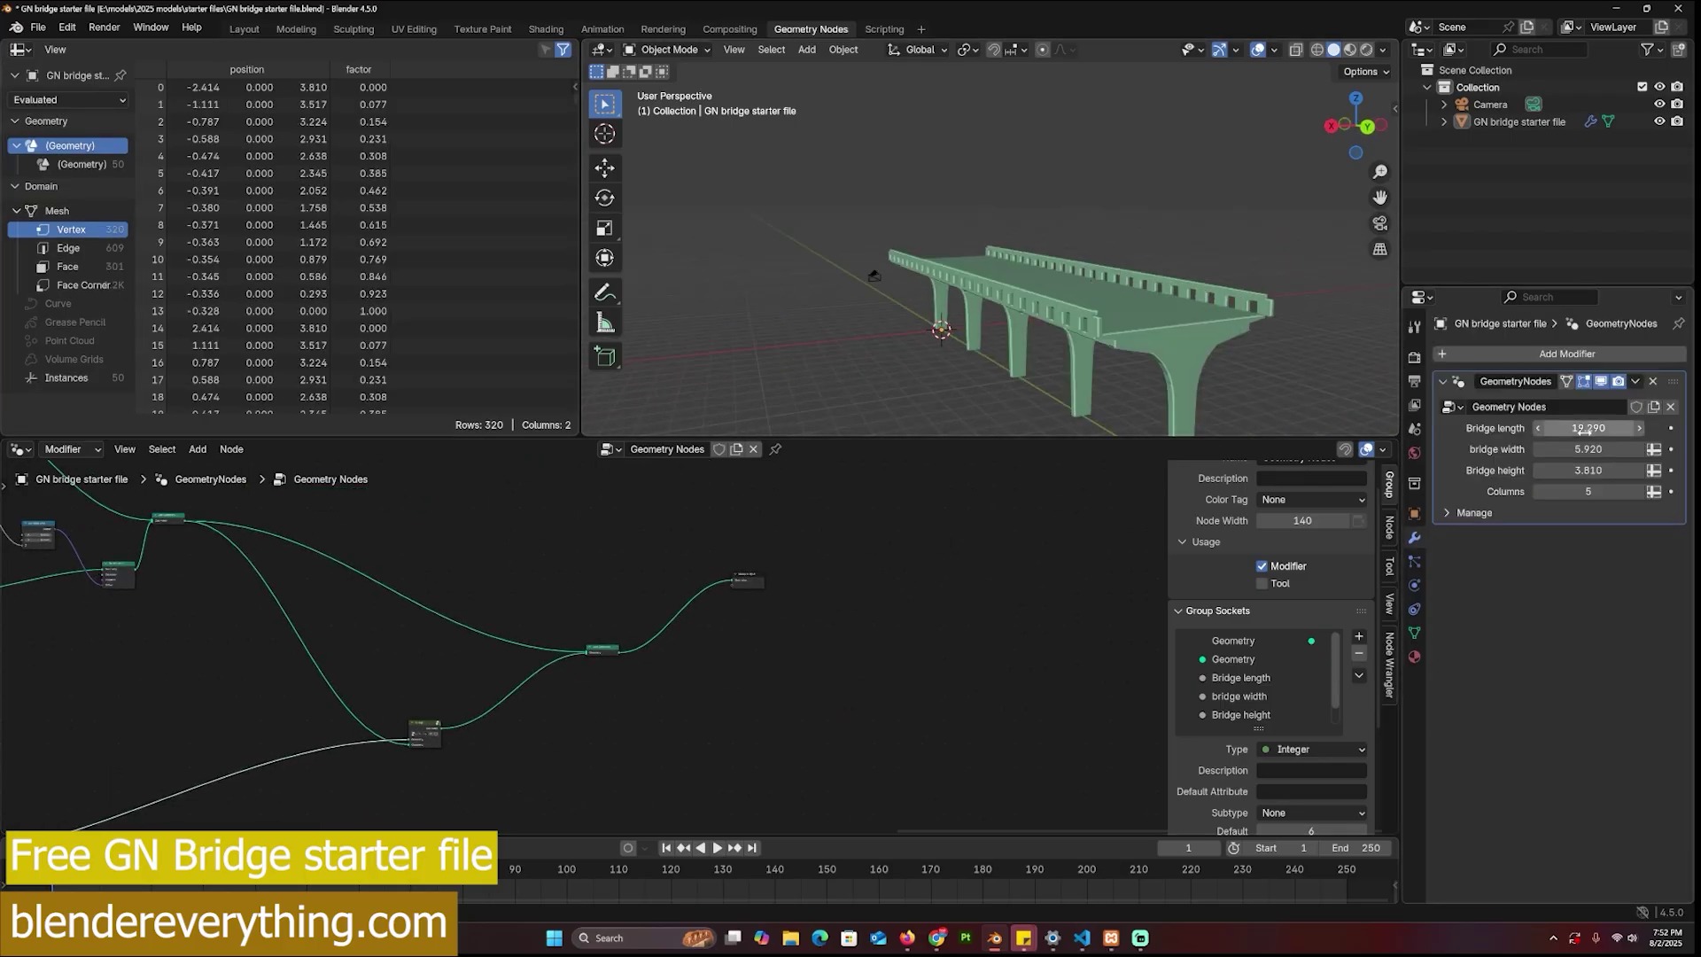
{"action": "mouse_move", "coordinate": [1588, 428]}
{"action": "left_mouse_down"}
{"action": "mouse_move", "coordinate": [1620, 428]}
{"action": "mouse_move", "coordinate": [1563, 428]}
{"action": "mouse_move", "coordinate": [1621, 428]}
{"action": "left_mouse_up"}
{"action": "middle_click_drag", "start_coordinate": [1153, 262], "coordinate": [1390, 416]}
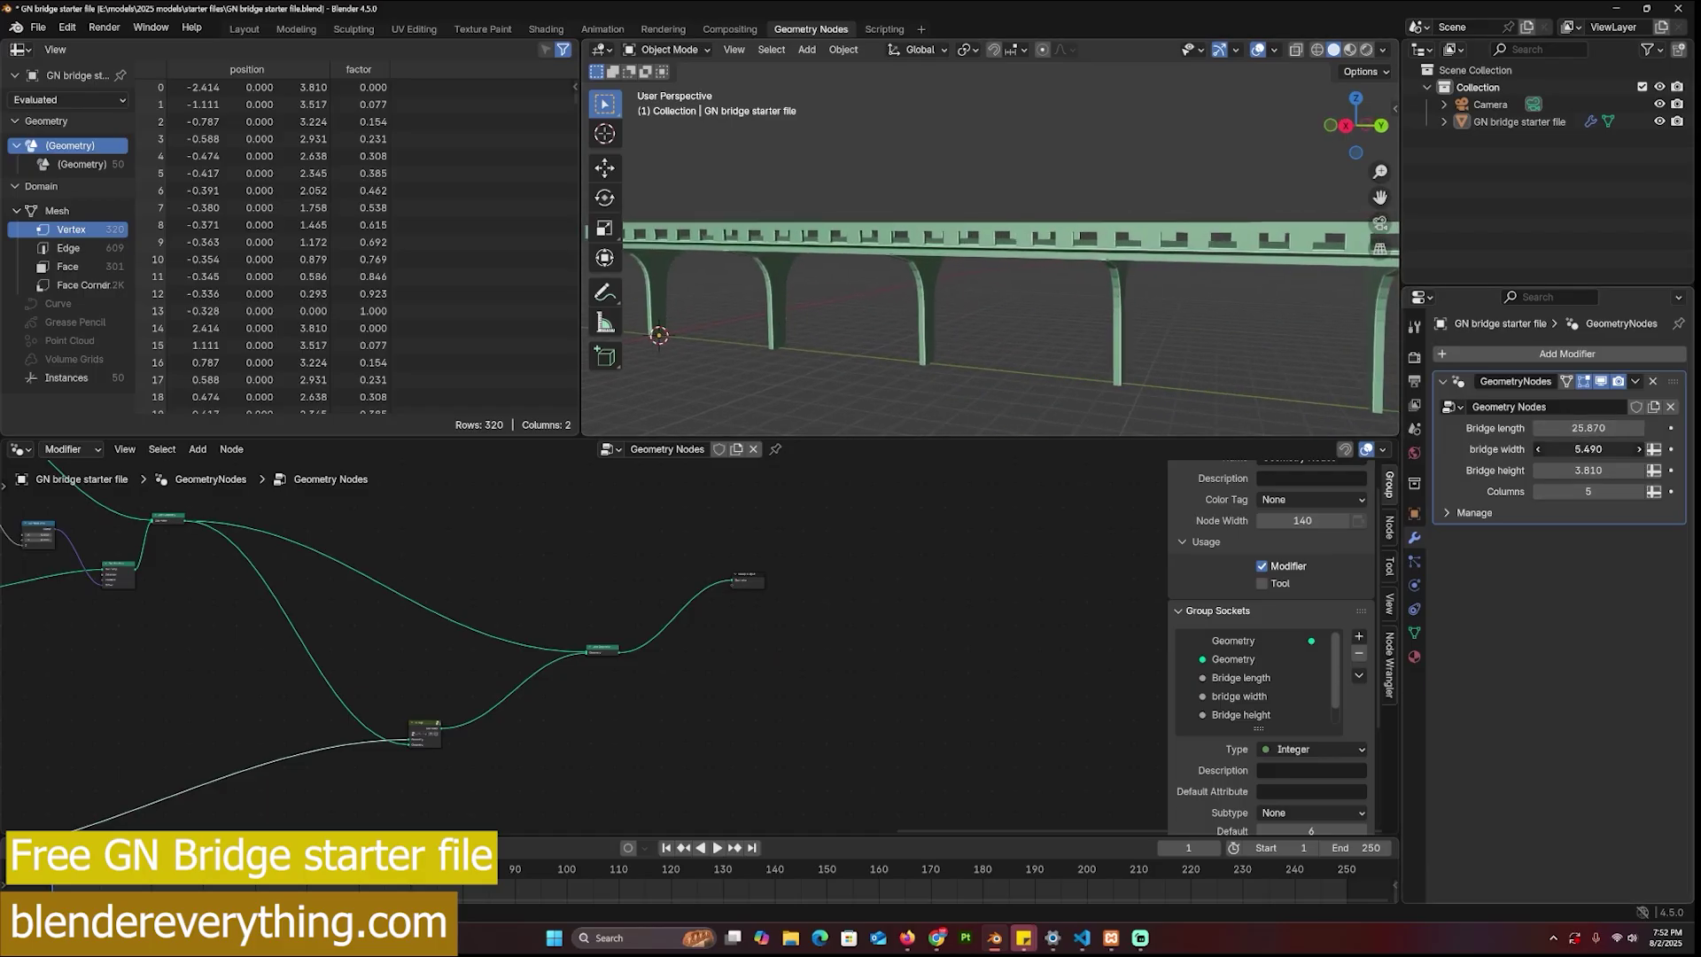
{"action": "middle_click_drag", "start_coordinate": [1310, 372], "coordinate": [1190, 316]}
{"action": "left_click_drag", "start_coordinate": [1586, 449], "coordinate": [1630, 482]}
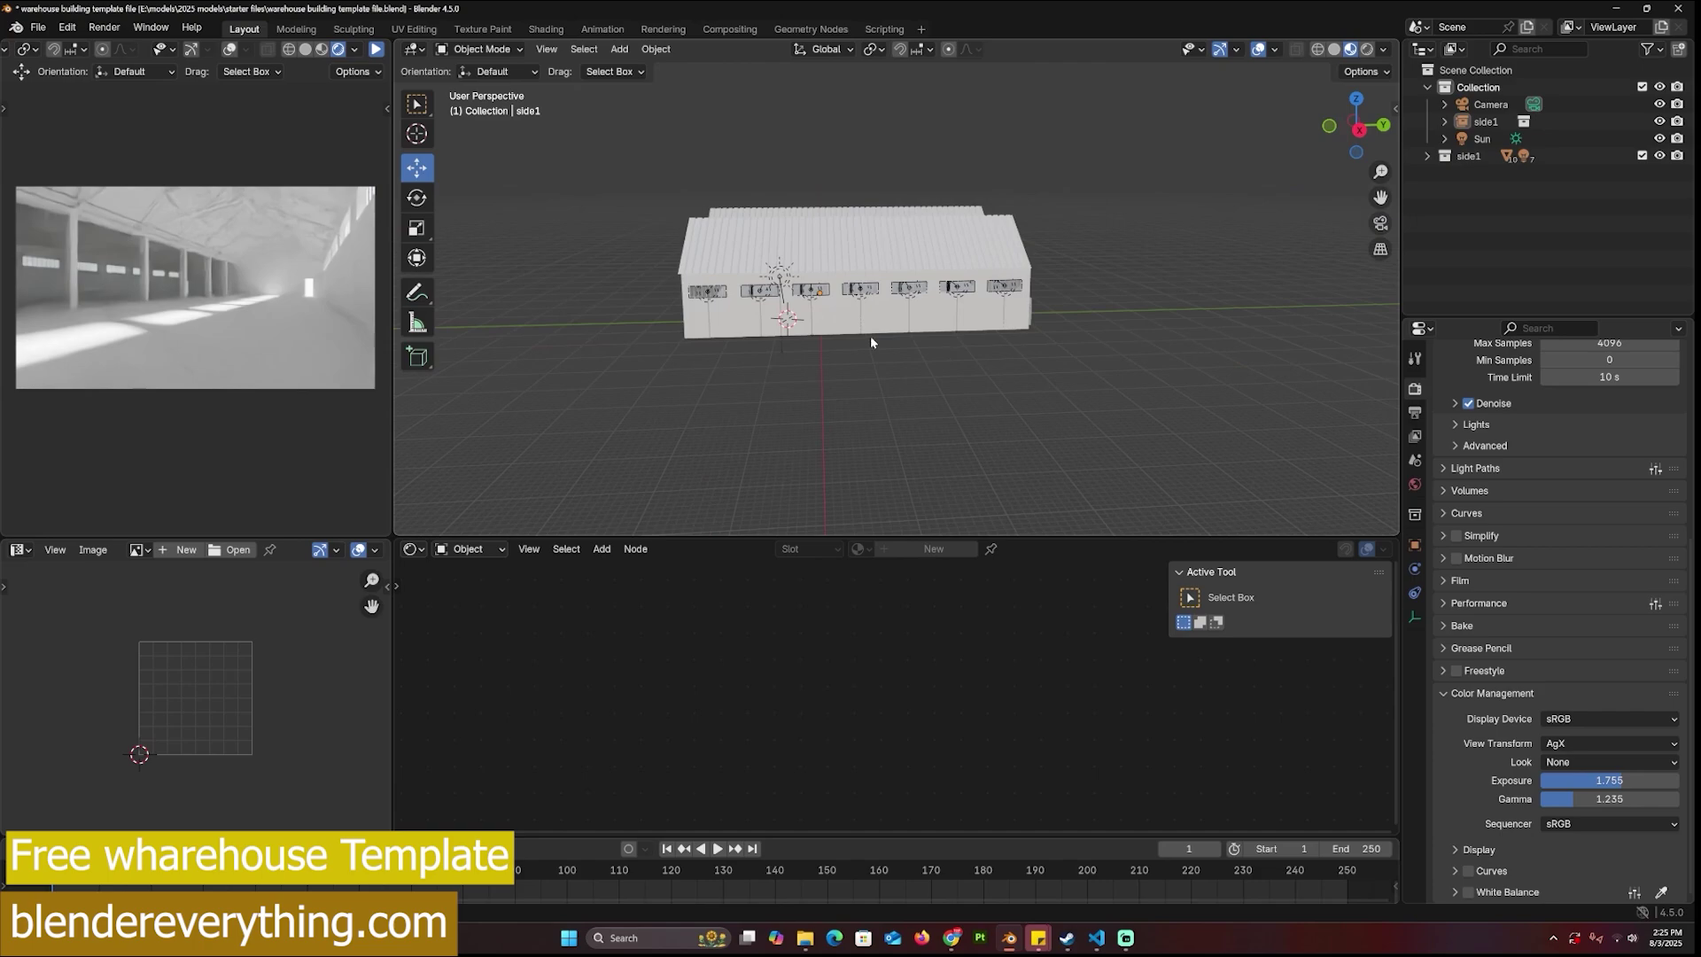
Step: Inspect the warehouse from its front corner and select the side1 half of the building
{"action": "middle_click_drag", "start_coordinate": [871, 342], "coordinate": [996, 361]}
{"action": "middle_click_drag", "start_coordinate": [856, 345], "coordinate": [1054, 359]}
{"action": "left_click", "coordinate": [740, 353]}
{"action": "scroll", "coordinate": [753, 350], "scroll_direction": "down", "scroll_amount": 4}
{"action": "left_click", "coordinate": [933, 292]}
{"action": "middle_click_drag", "start_coordinate": [1009, 299], "coordinate": [1000, 347], "text": "shift"}
{"action": "scroll", "coordinate": [1002, 344], "scroll_direction": "up", "scroll_amount": 3}
{"action": "left_click", "coordinate": [1030, 314]}
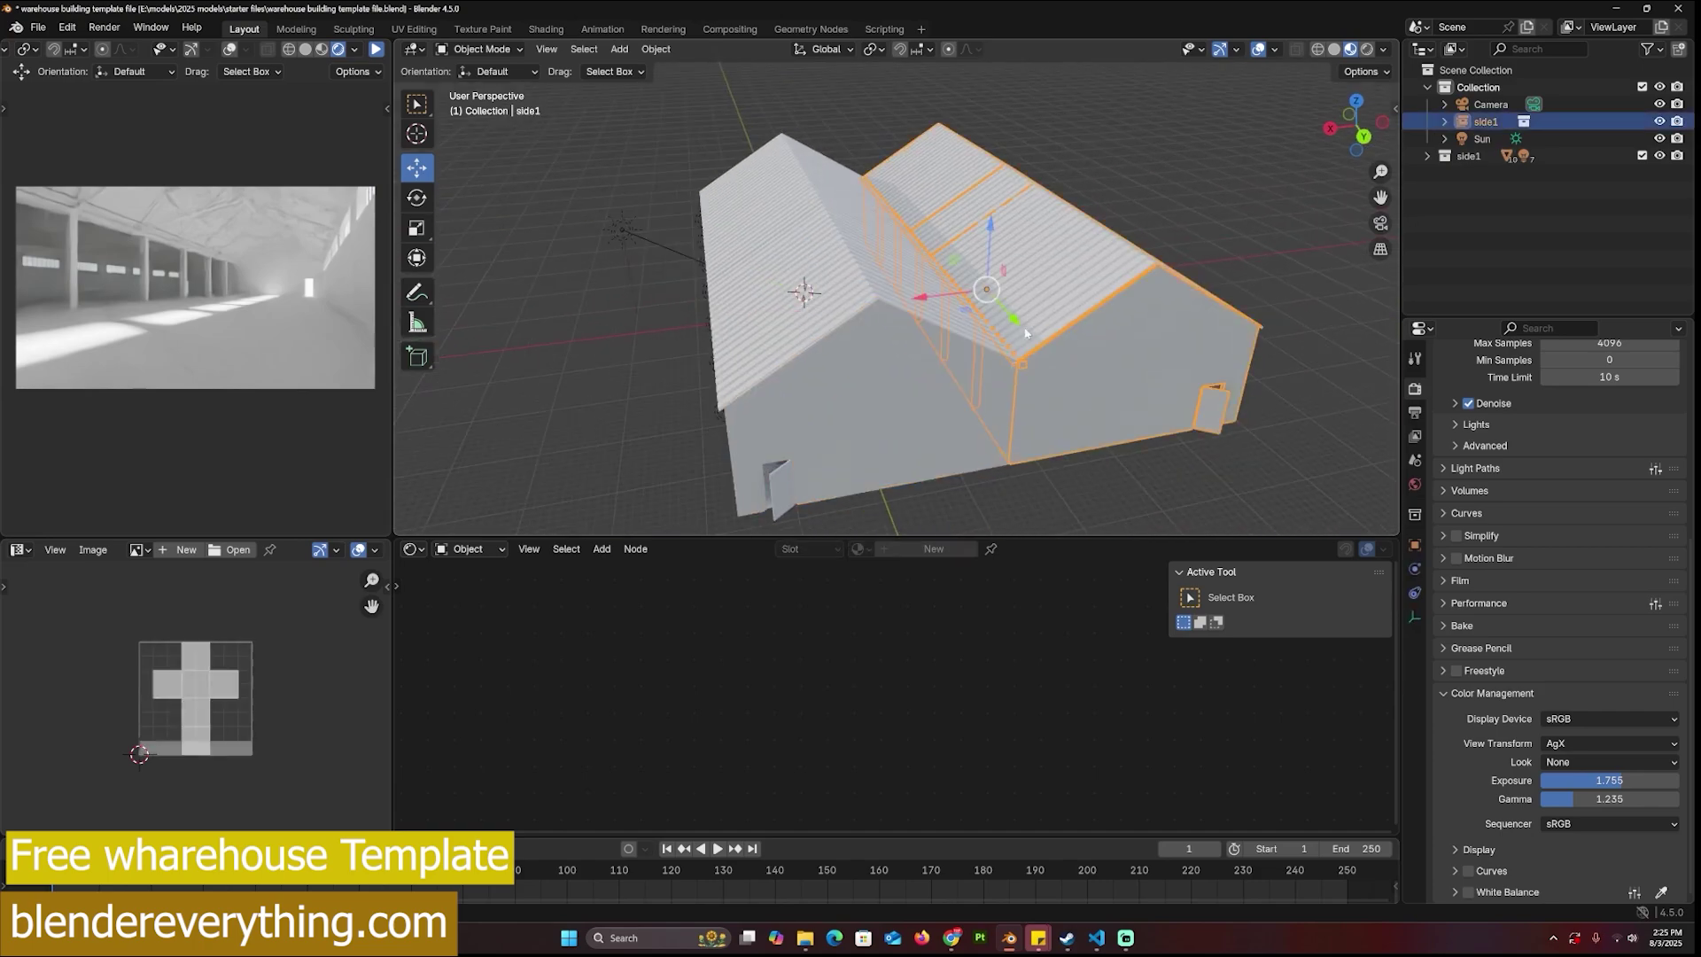
Step: Try moving the side1 half of the warehouse as a separate module from the adjoining half
{"action": "key", "text": "g"}
{"action": "right_click", "coordinate": [1088, 335]}
{"action": "left_click", "coordinate": [833, 346]}
{"action": "left_click", "coordinate": [1098, 305]}
{"action": "key", "text": "g"}
{"action": "right_click", "coordinate": [1226, 241]}
{"action": "middle_click_drag", "start_coordinate": [1226, 241], "coordinate": [1002, 246]}
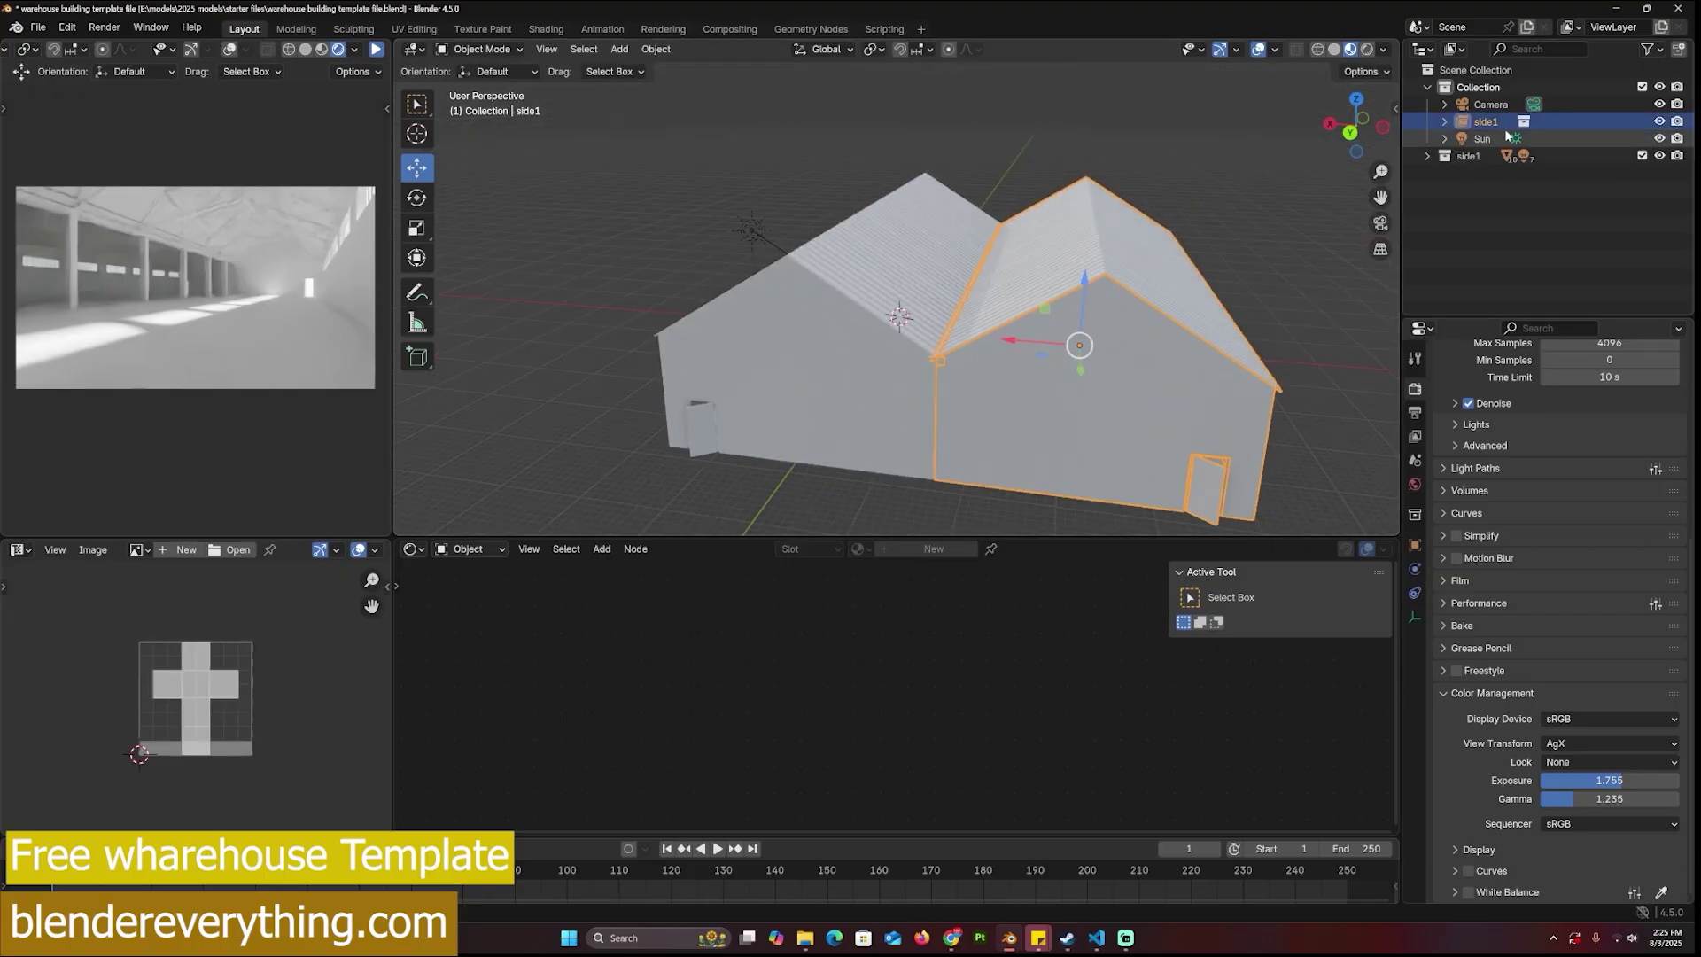
{"action": "scroll", "coordinate": [978, 338], "scroll_direction": "down", "scroll_amount": 2}
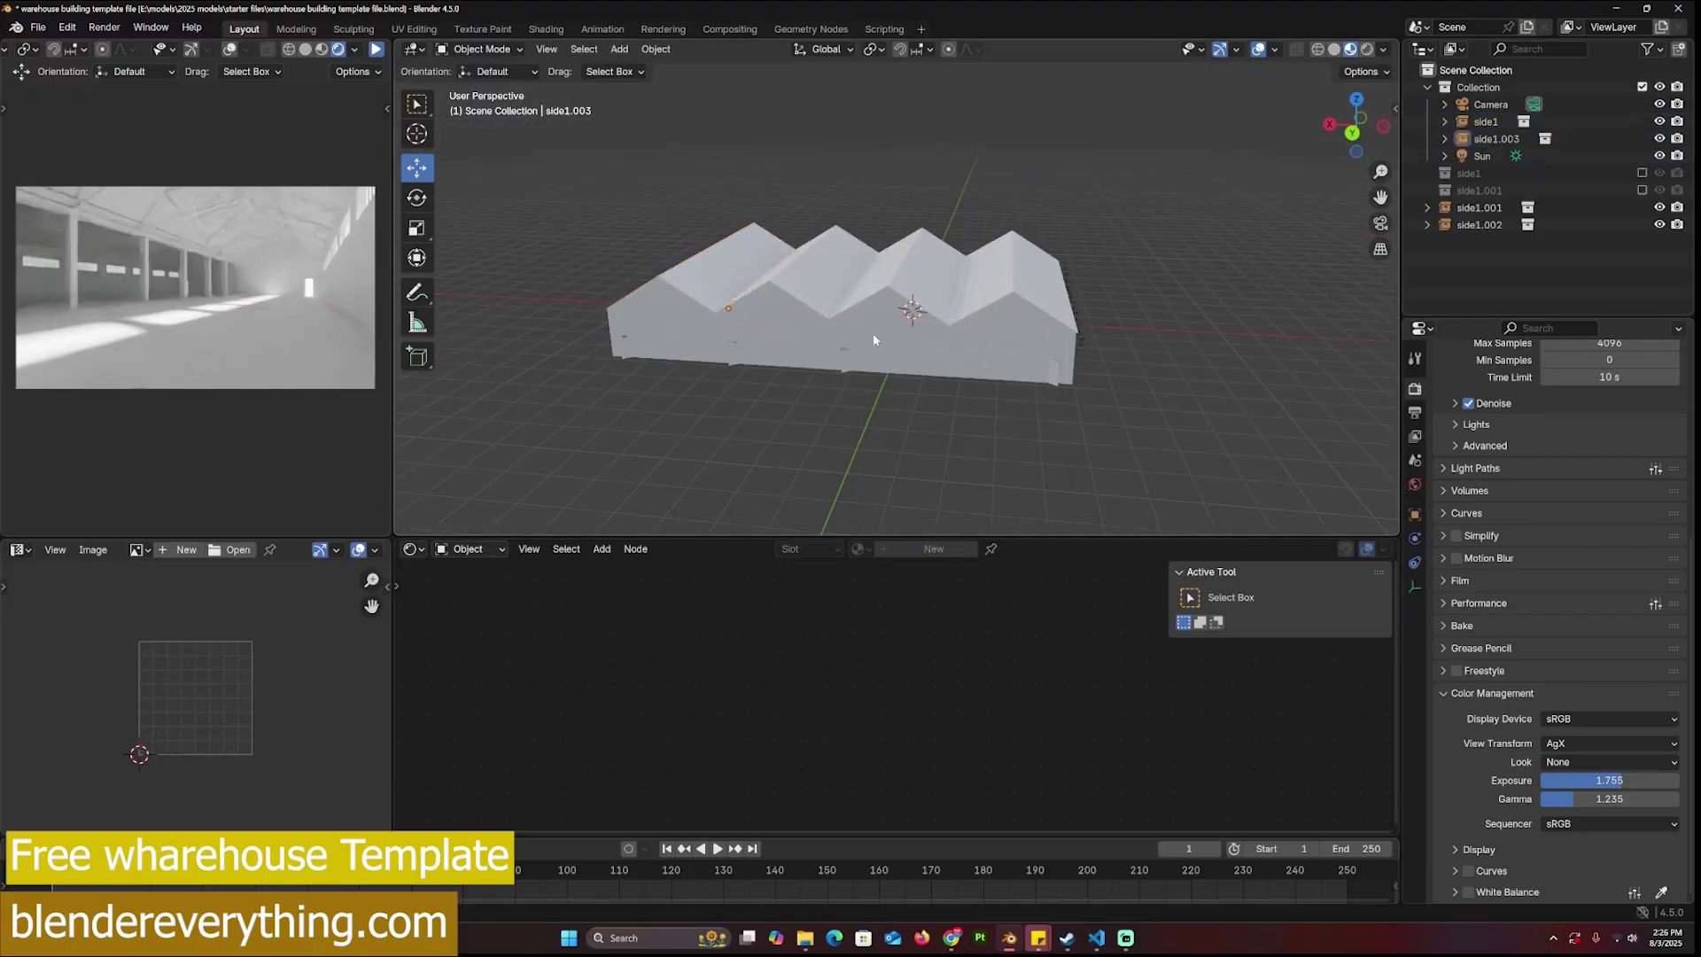
Step: Examine the exterior of the four-gabled warehouse, including its front doors, corrugated roofs and side
{"action": "middle_click_drag", "start_coordinate": [957, 342], "coordinate": [799, 291]}
{"action": "scroll", "coordinate": [926, 327], "scroll_direction": "up", "scroll_amount": 2}
{"action": "middle_click_drag", "start_coordinate": [939, 329], "coordinate": [1121, 335]}
{"action": "scroll", "coordinate": [824, 327], "scroll_direction": "up", "scroll_amount": 5}
{"action": "scroll", "coordinate": [1233, 339], "scroll_direction": "down", "scroll_amount": 4}
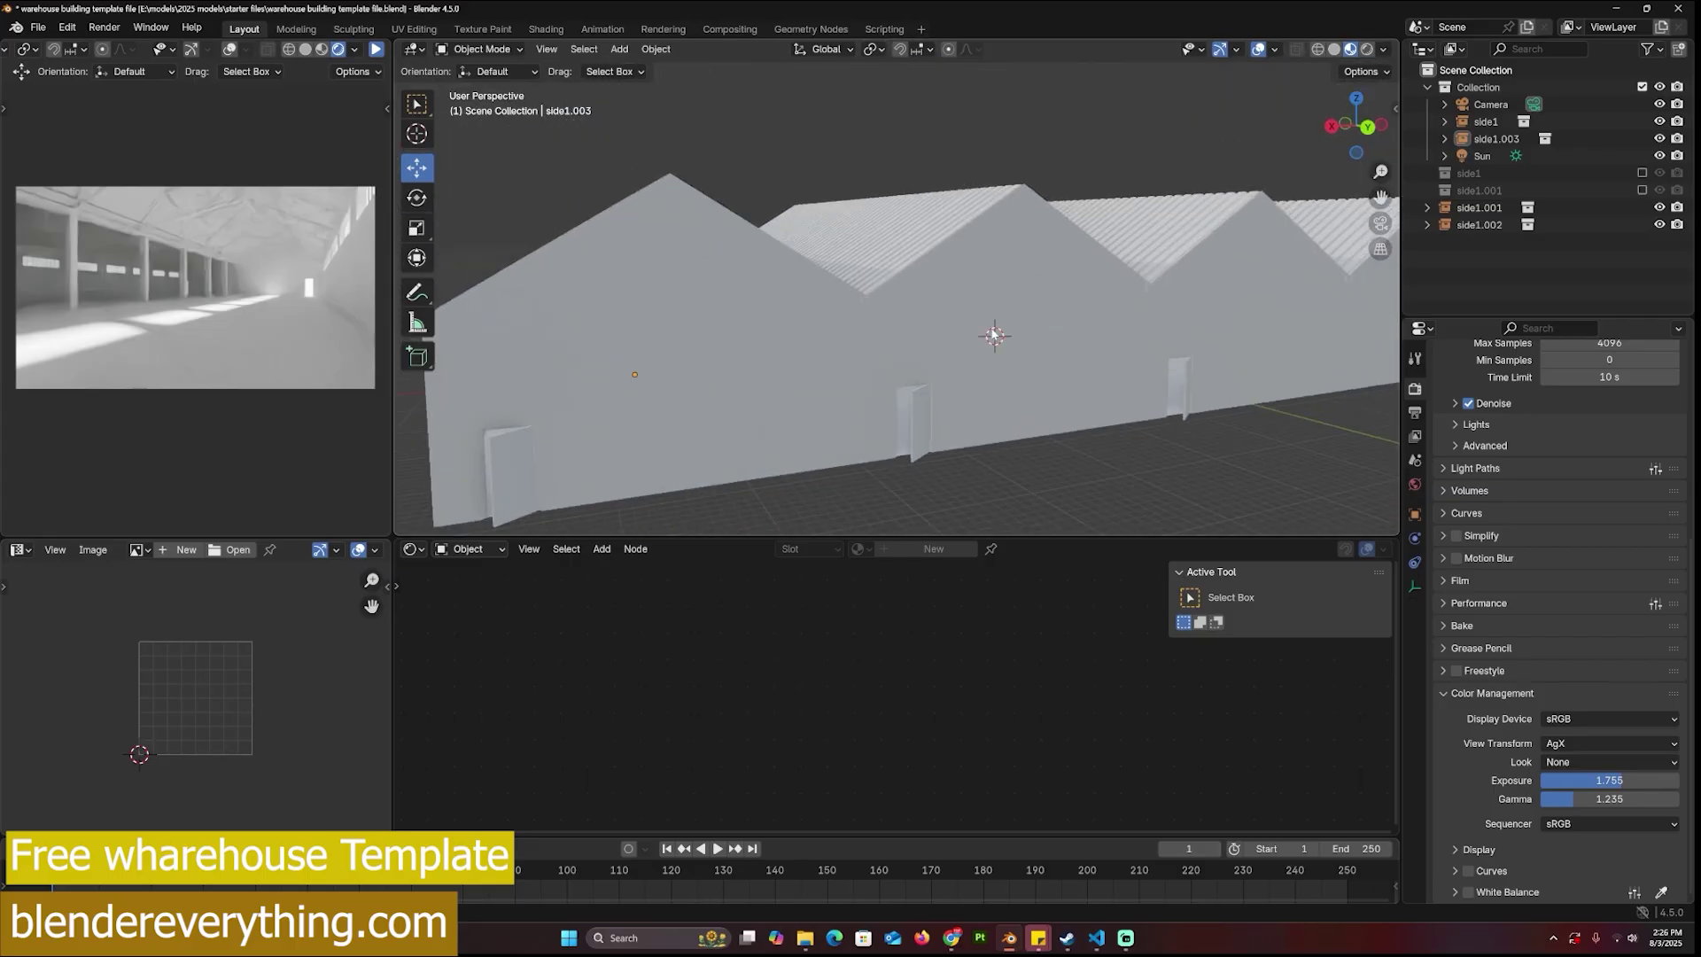
{"action": "scroll", "coordinate": [993, 335], "scroll_direction": "down", "scroll_amount": 5}
{"action": "middle_click_drag", "start_coordinate": [994, 335], "coordinate": [1176, 356]}
Step: Examine the warehouse up close, from the roof and wall details through the open door to the interior columns and trusses
{"action": "scroll", "coordinate": [1007, 359], "scroll_direction": "up", "scroll_amount": 9}
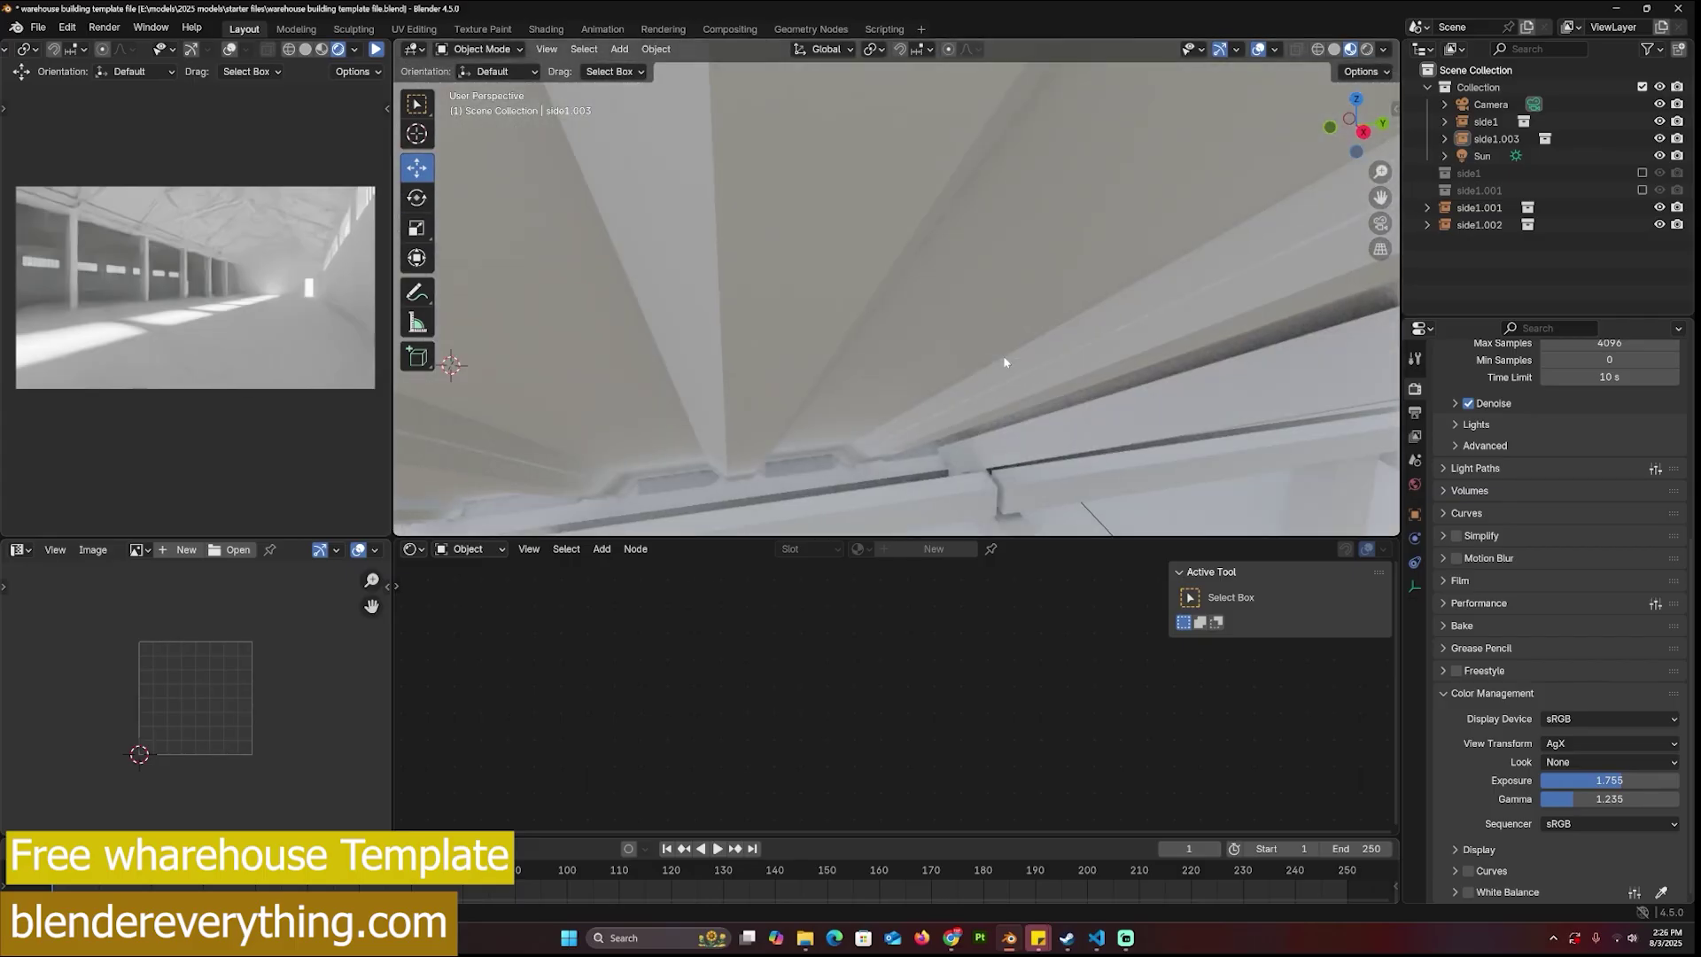
{"action": "middle_click_drag", "start_coordinate": [1009, 356], "coordinate": [1083, 364]}
{"action": "scroll", "coordinate": [1083, 365], "scroll_direction": "down", "scroll_amount": 8}
{"action": "scroll", "coordinate": [1003, 326], "scroll_direction": "up", "scroll_amount": 6}
{"action": "middle_click_drag", "start_coordinate": [924, 333], "coordinate": [734, 342]}
{"action": "scroll", "coordinate": [755, 331], "scroll_direction": "down", "scroll_amount": 7}
{"action": "scroll", "coordinate": [812, 345], "scroll_direction": "up", "scroll_amount": 6}
{"action": "scroll", "coordinate": [734, 341], "scroll_direction": "up", "scroll_amount": 3}
{"action": "scroll", "coordinate": [1055, 329], "scroll_direction": "down", "scroll_amount": 4}
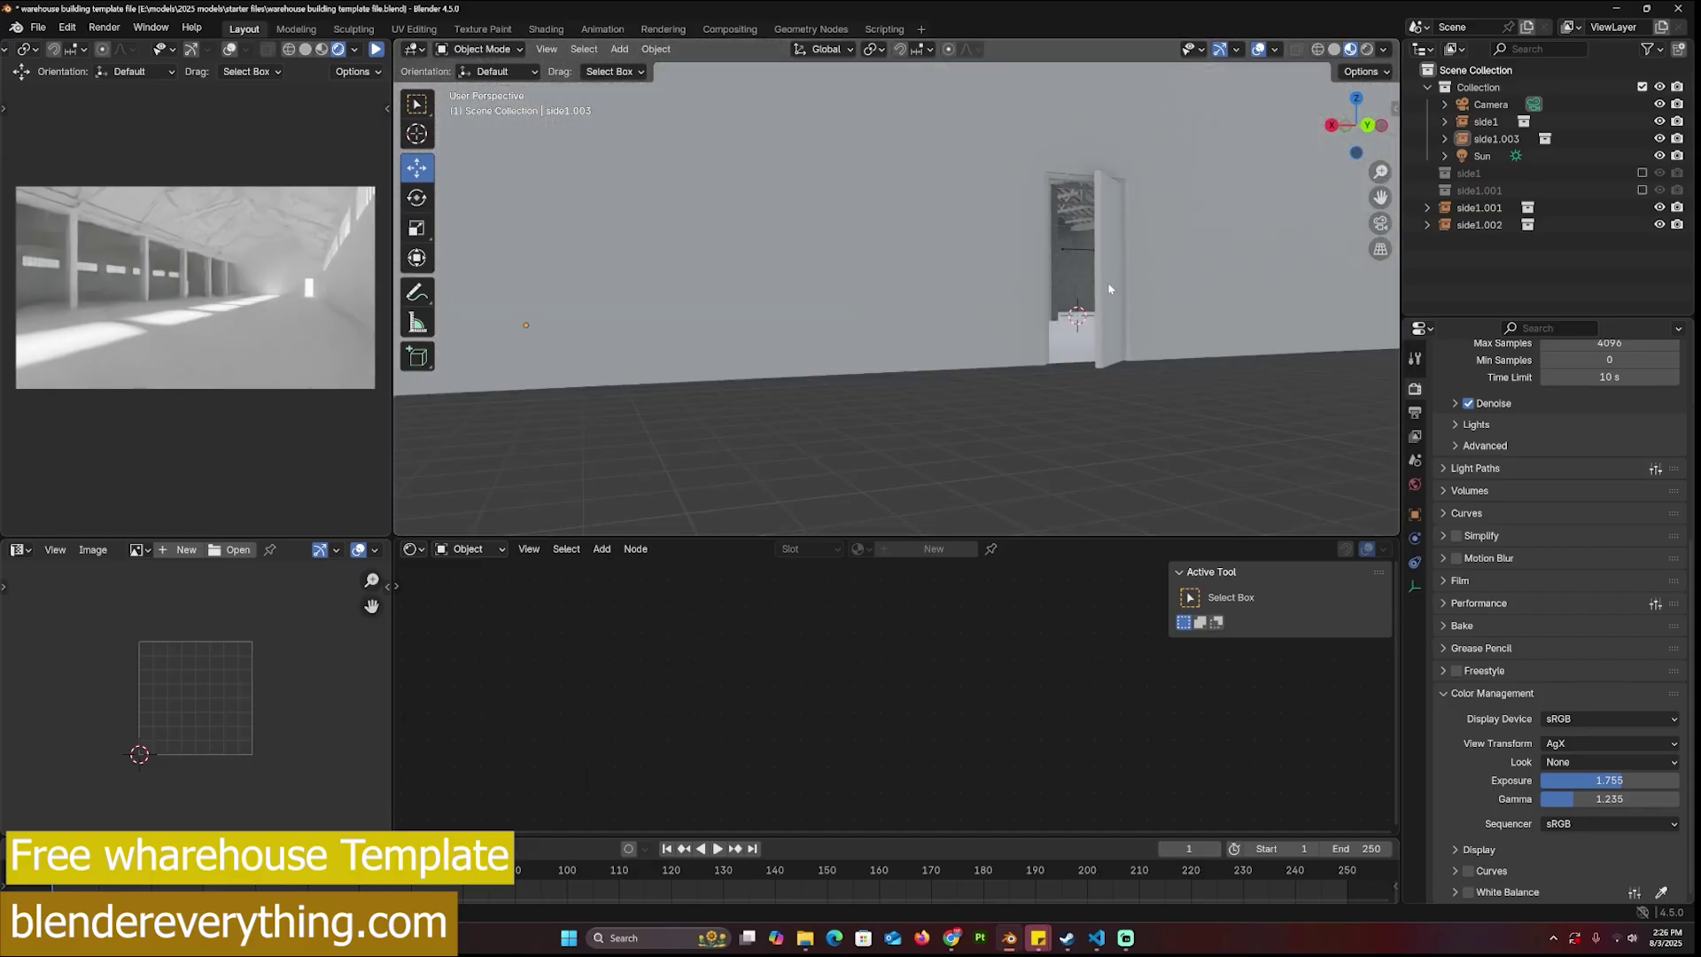
{"action": "scroll", "coordinate": [1033, 285], "scroll_direction": "up", "scroll_amount": 4}
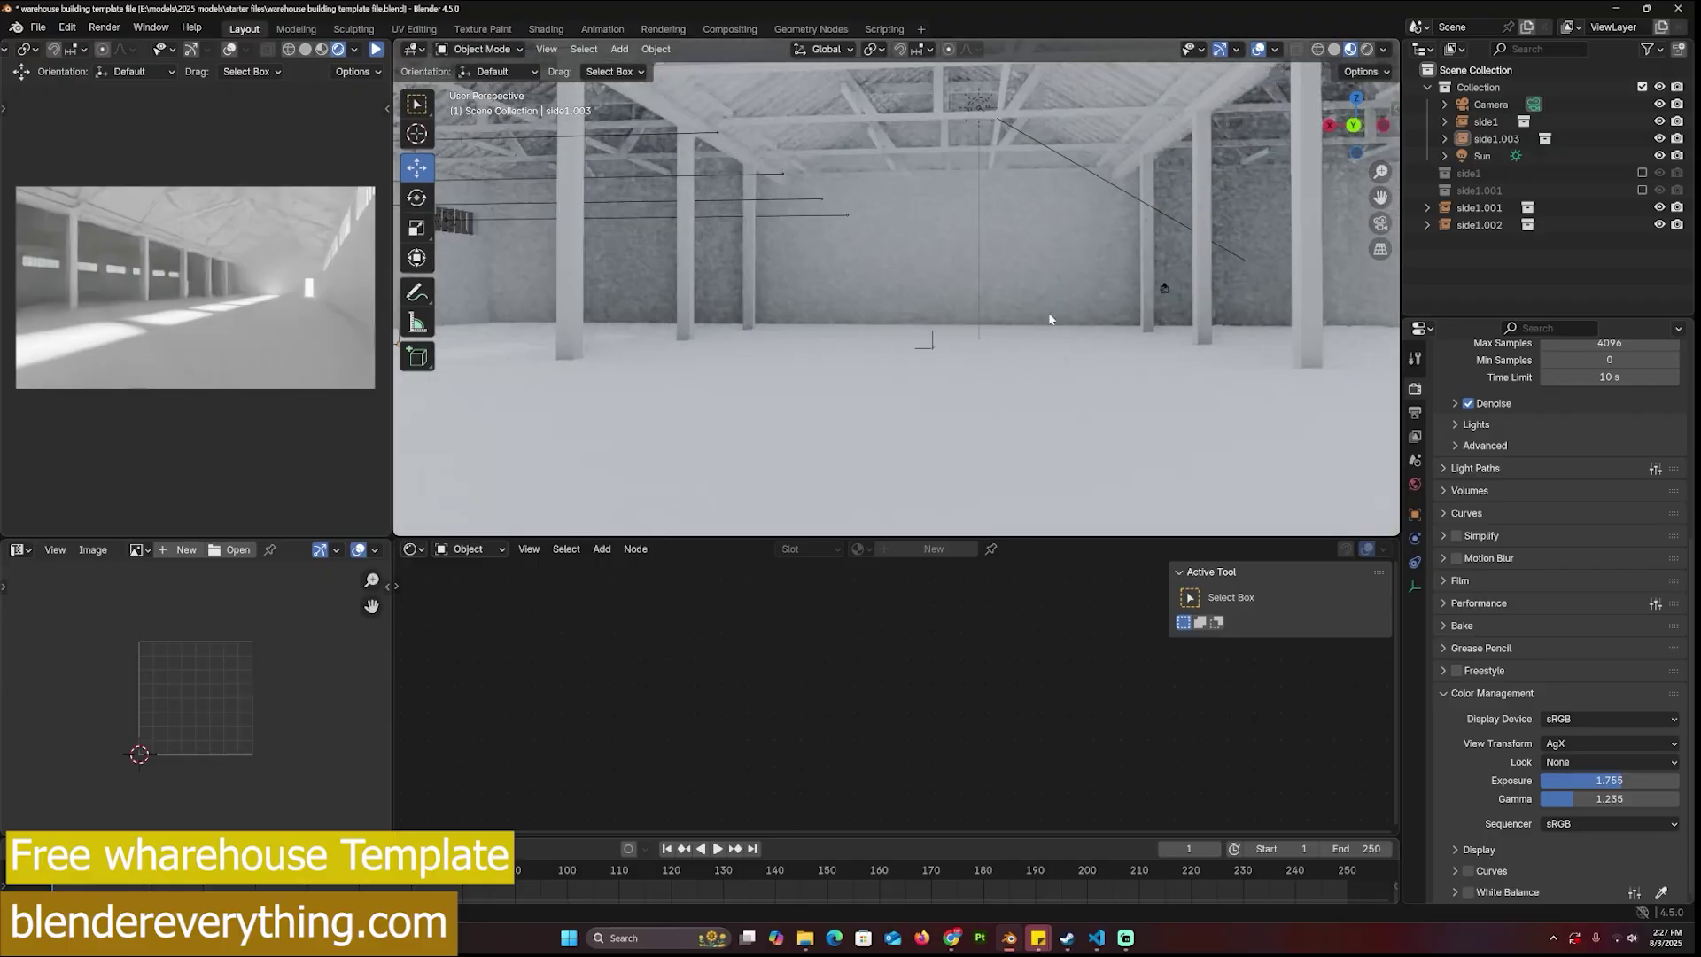
{"action": "scroll", "coordinate": [1038, 319], "scroll_direction": "down", "scroll_amount": 2}
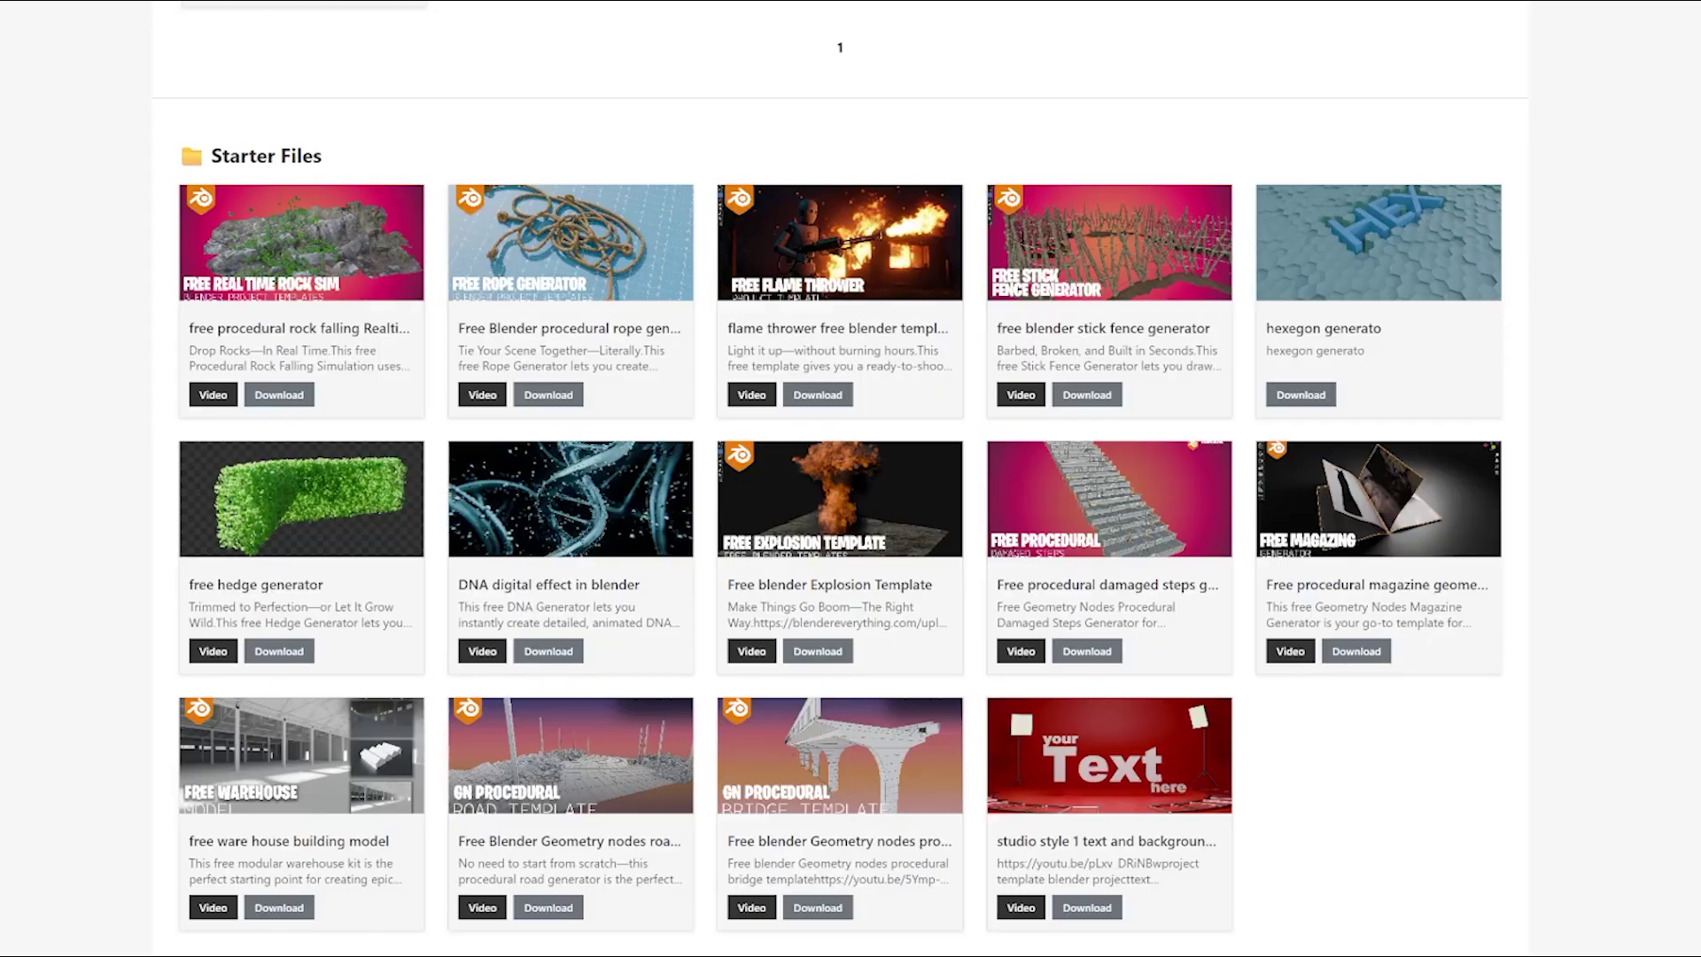